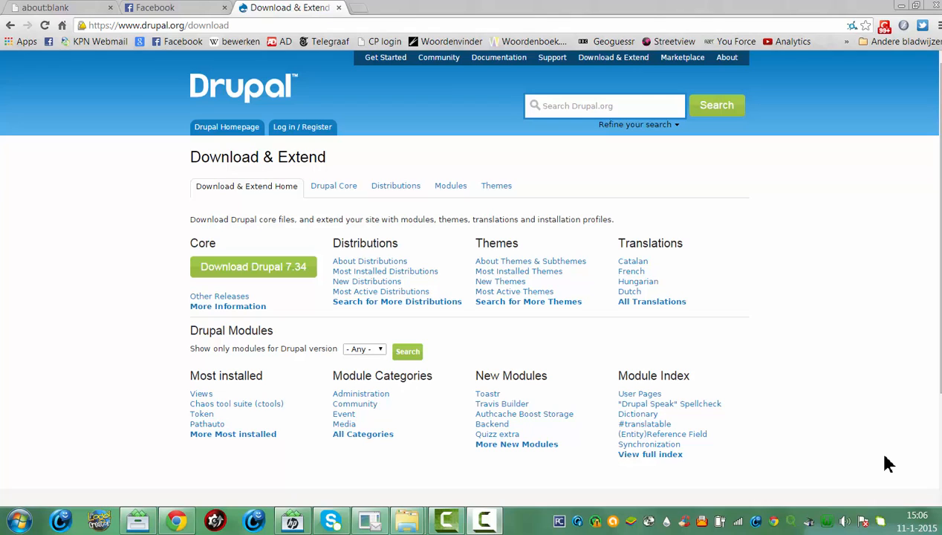
Download the drupal-7.34.tar.gz archive from the Drupal core project page's recommended releases
left_click(279, 279)
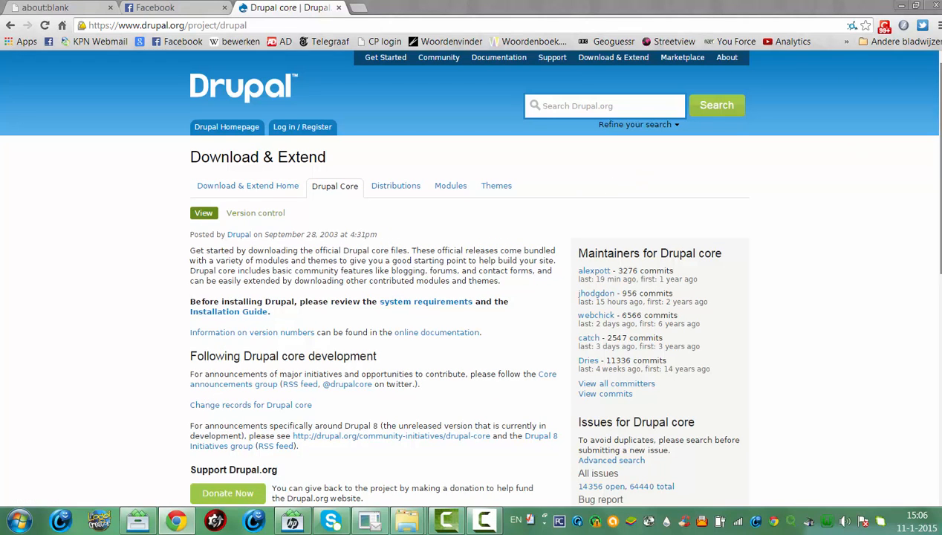
scroll(936, 185, "down", 2)
scroll(471, 275, "up", 2)
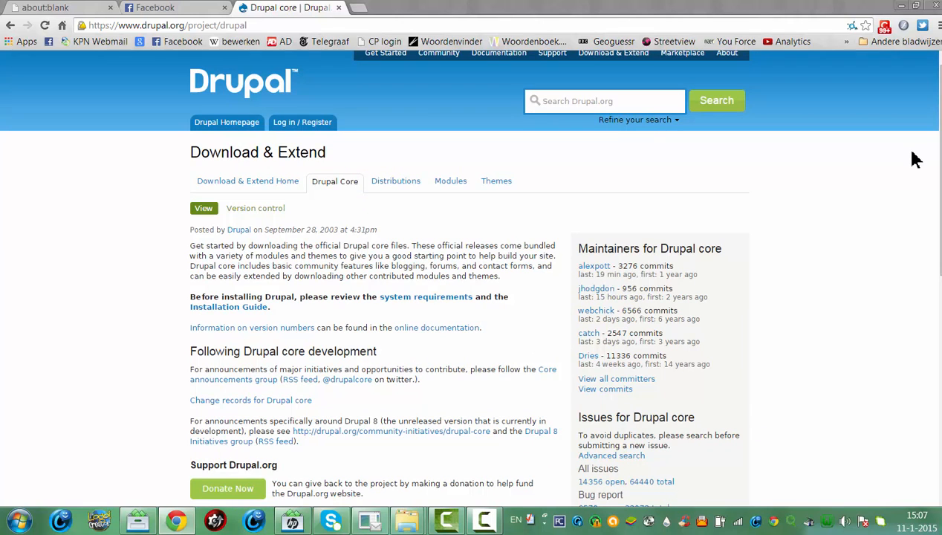
left_click(281, 182)
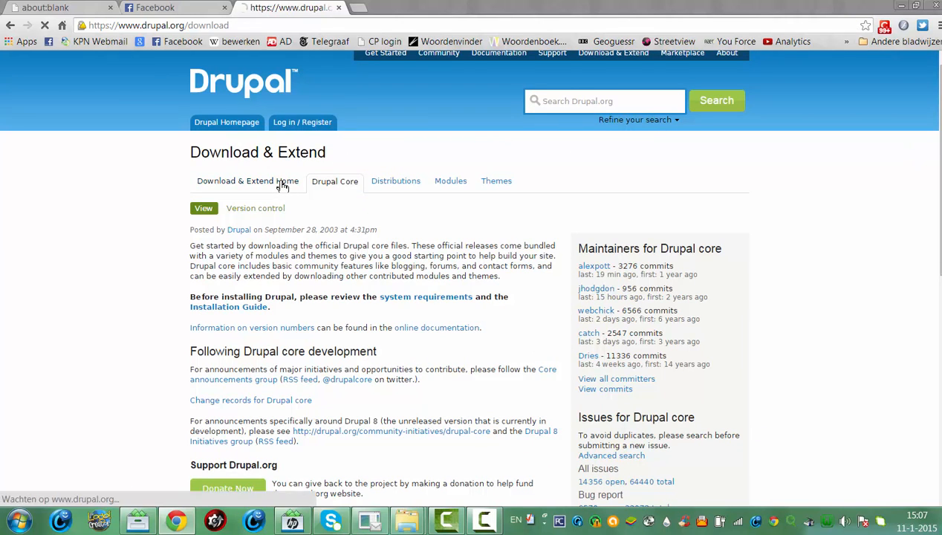
left_click(275, 265)
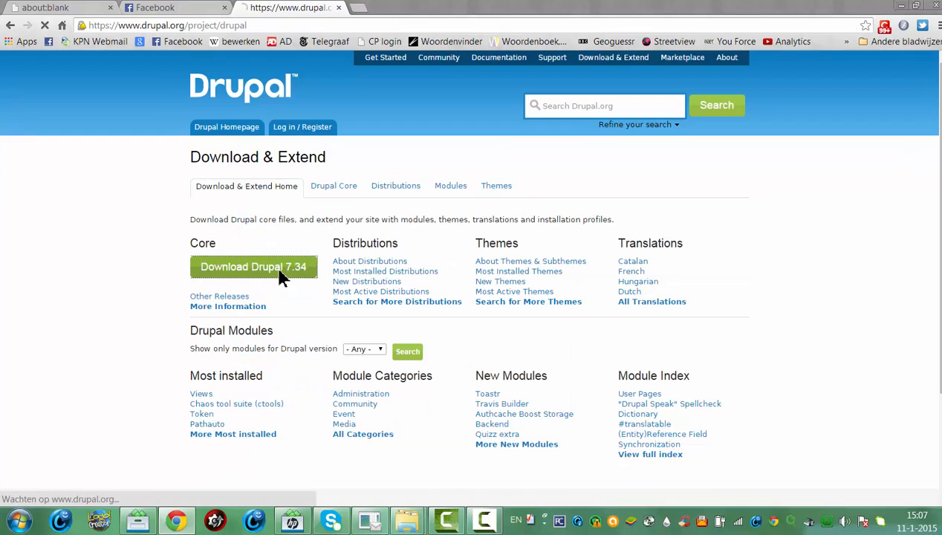
scroll(839, 301, "down", 3)
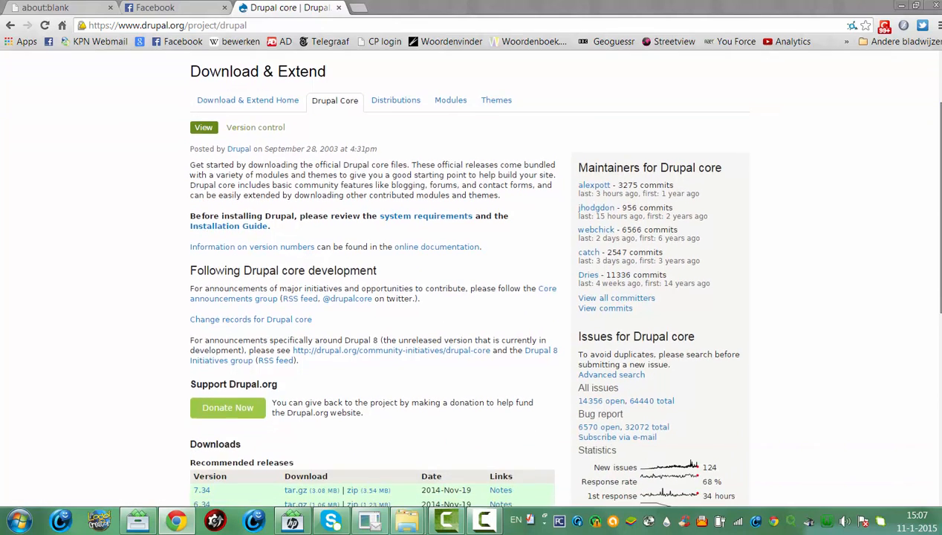
scroll(560, 275, "down", 2)
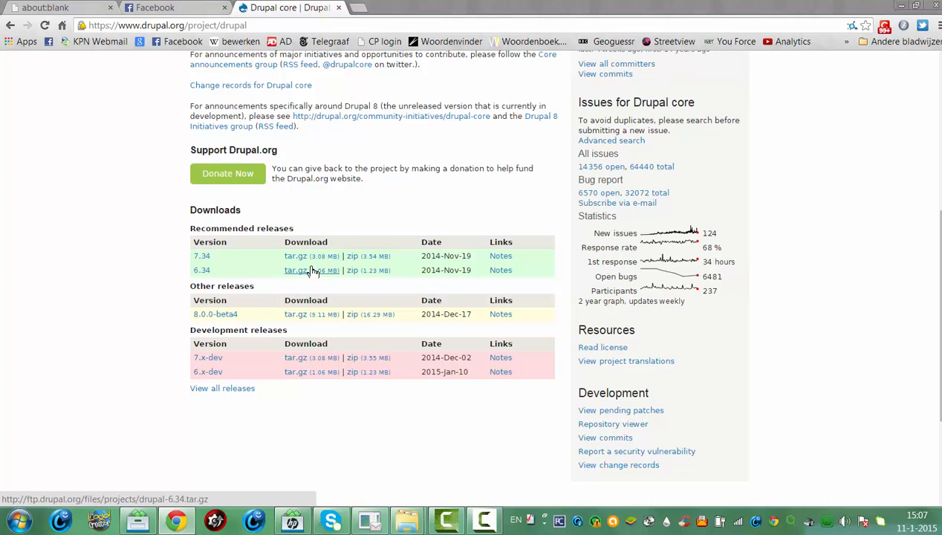
left_click(318, 260)
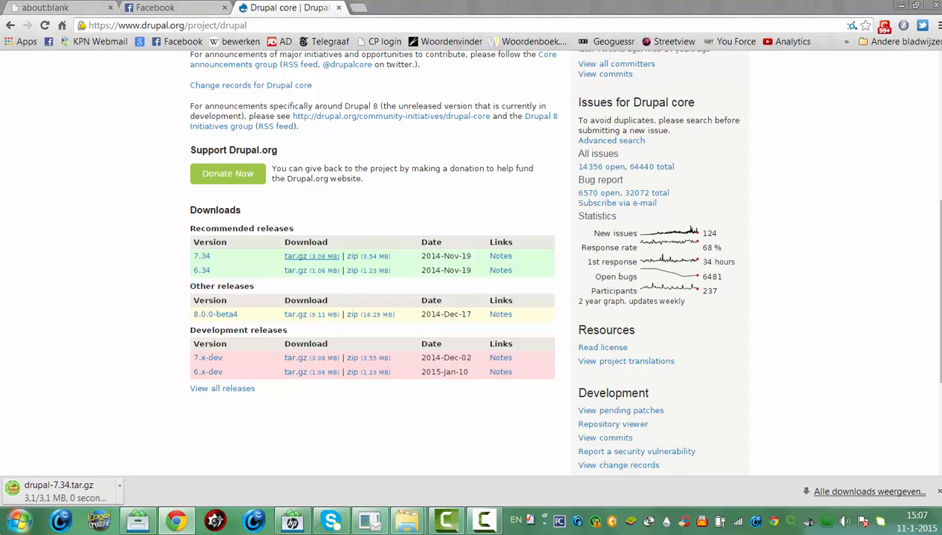
Open drupal-7.34.tar.gz from the user's Downloads folder in PeaZip
left_click(19, 520)
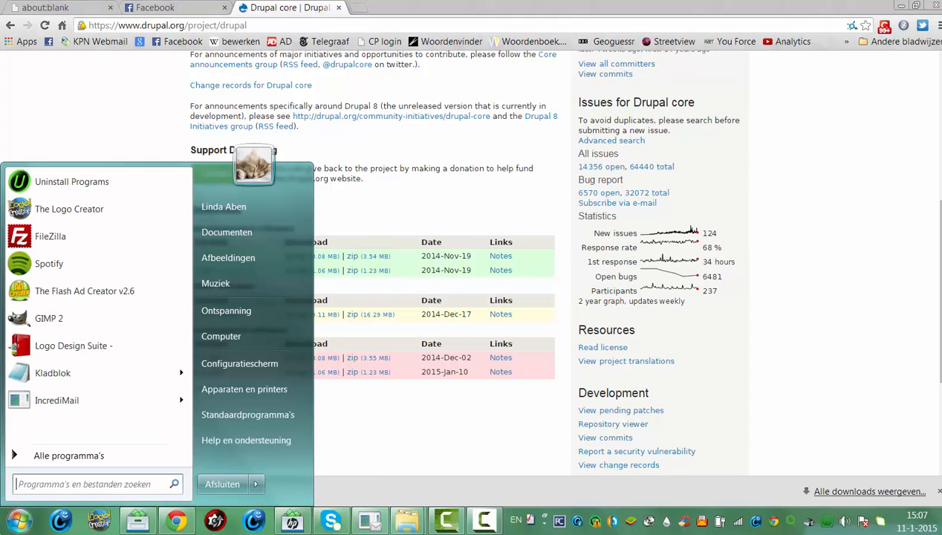
left_click(224, 207)
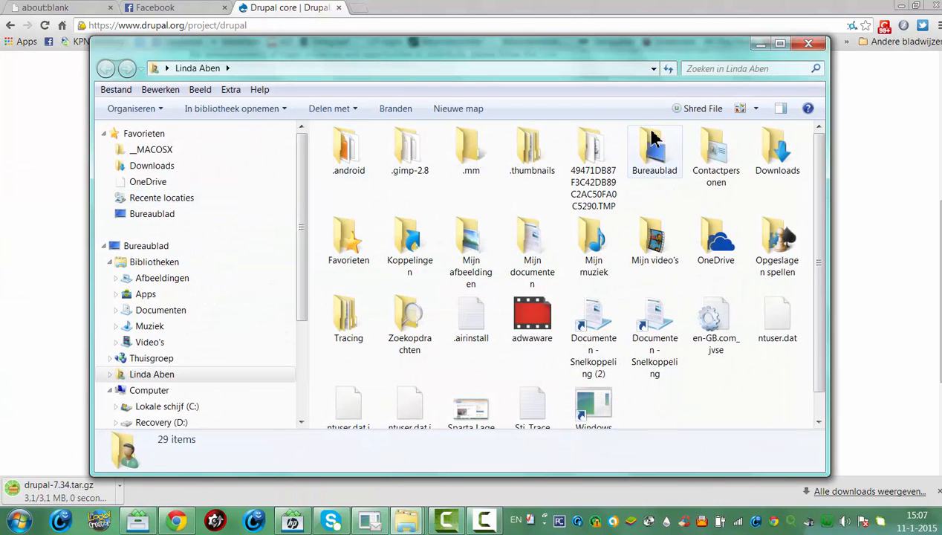
double_click(765, 150)
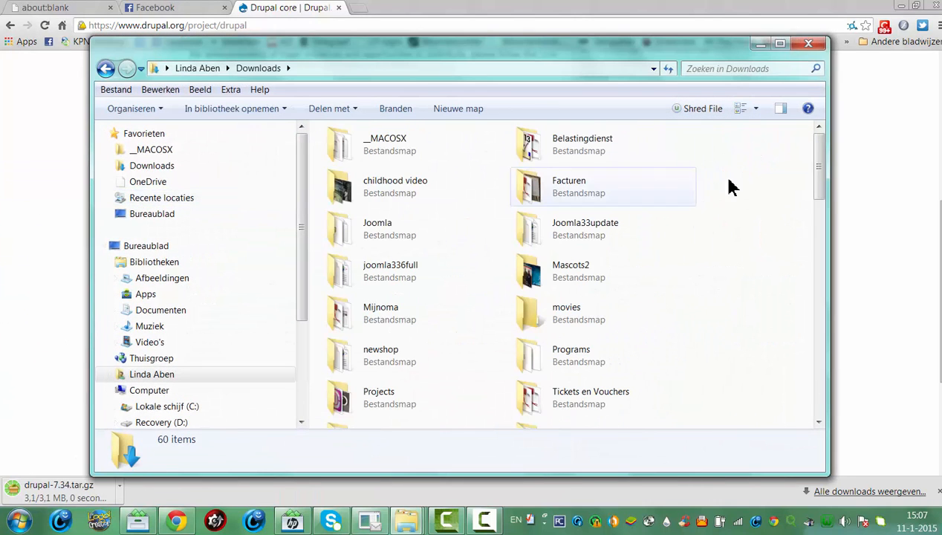
left_click_drag(833, 187, 833, 278)
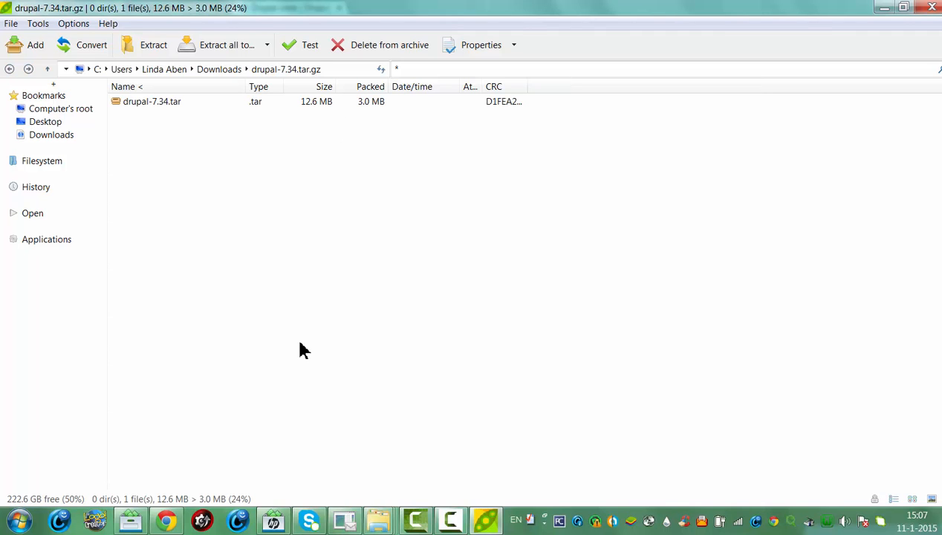
Extract drupal-7.34.tar from the archive into C:\wamp\www\drupal
left_click(151, 102)
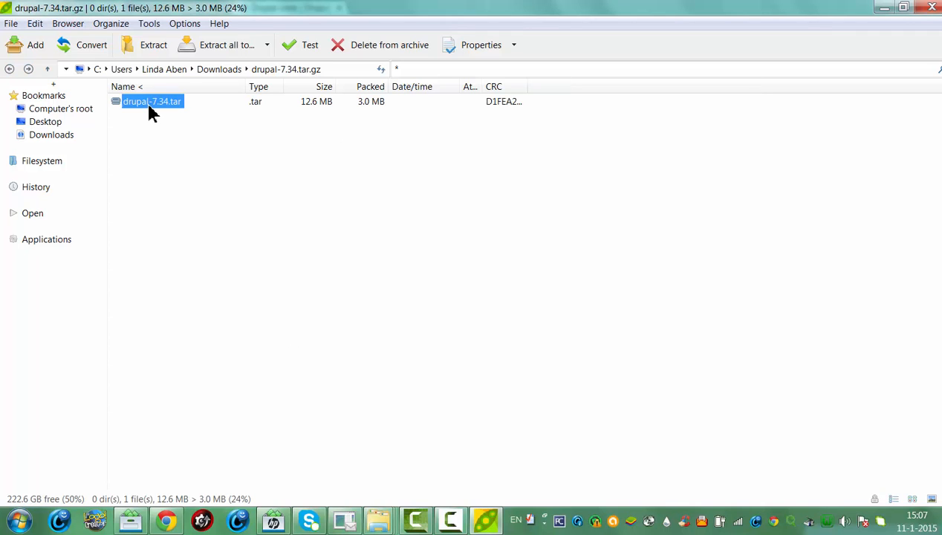
left_click(218, 55)
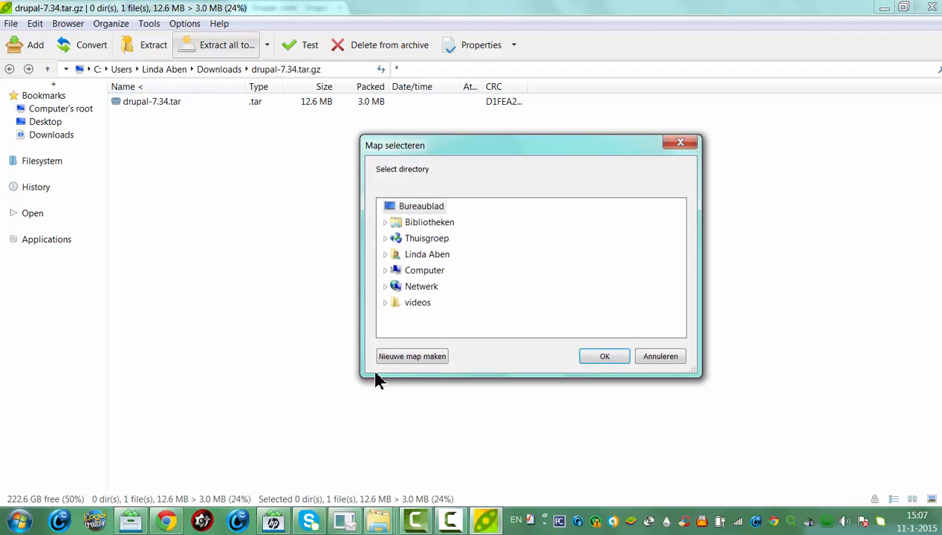
double_click(435, 272)
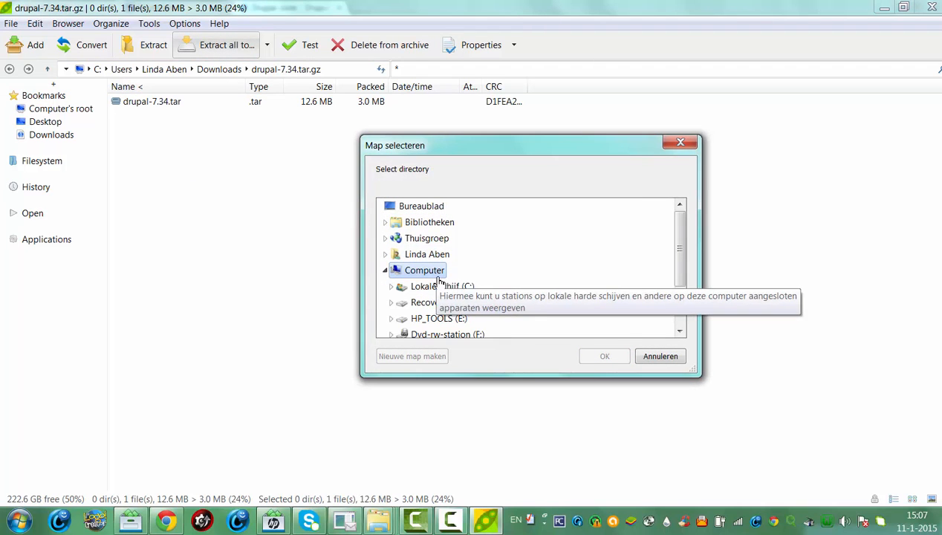
double_click(446, 286)
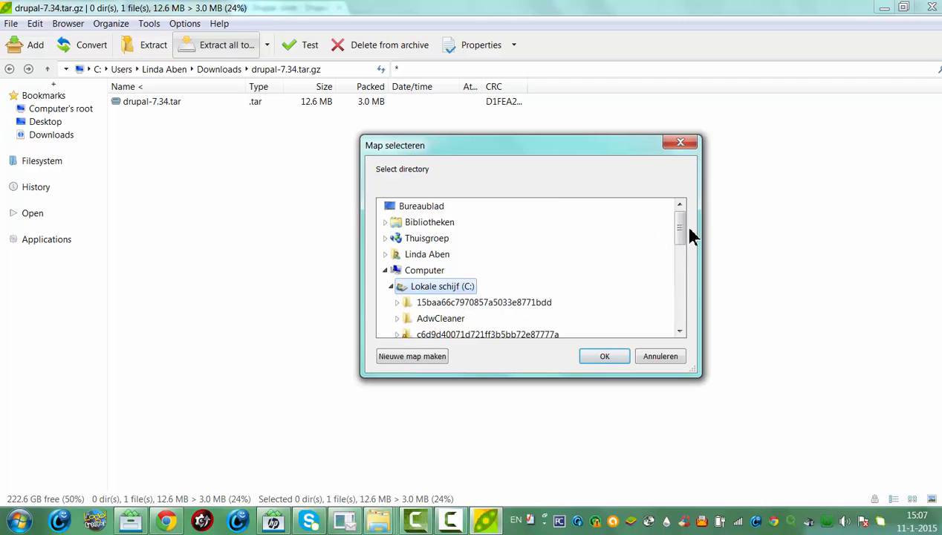
left_click_drag(687, 233, 692, 288)
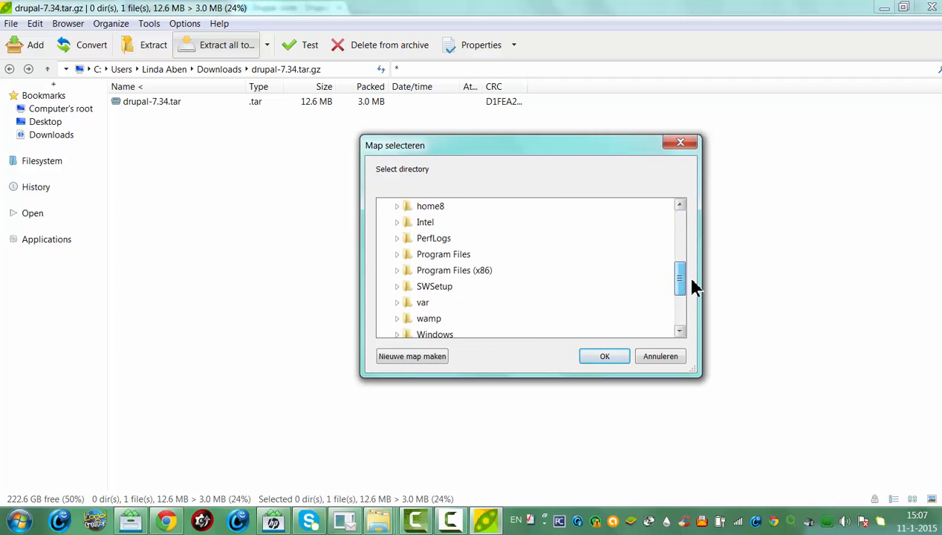
double_click(438, 319)
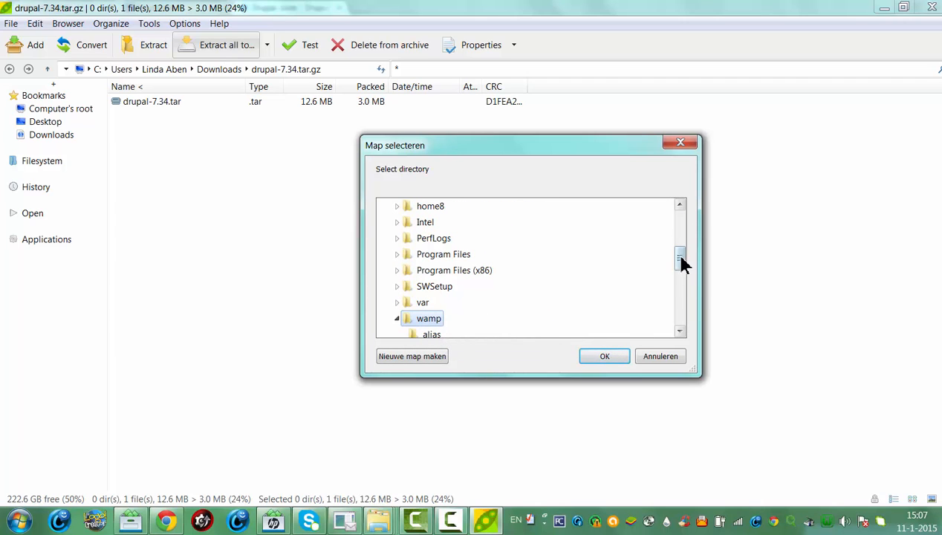
left_click_drag(684, 260, 699, 308)
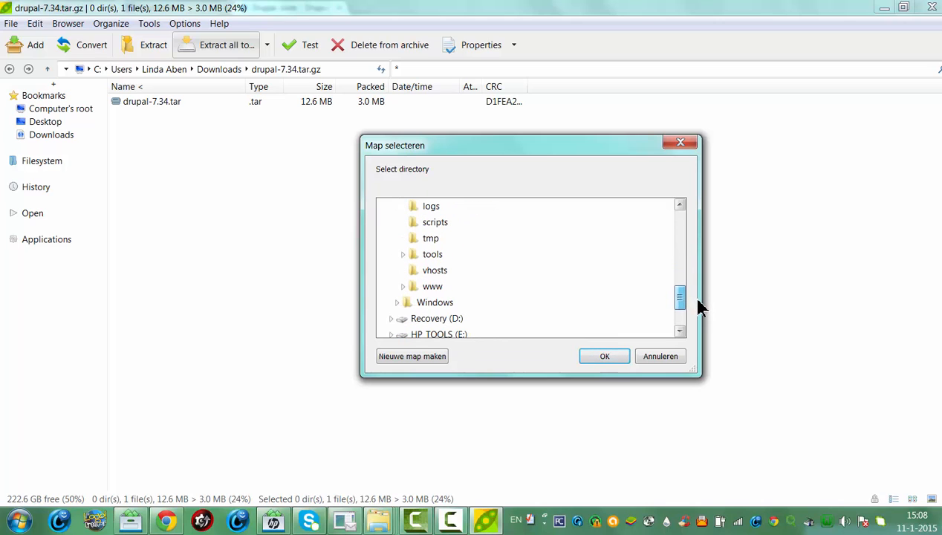
double_click(433, 287)
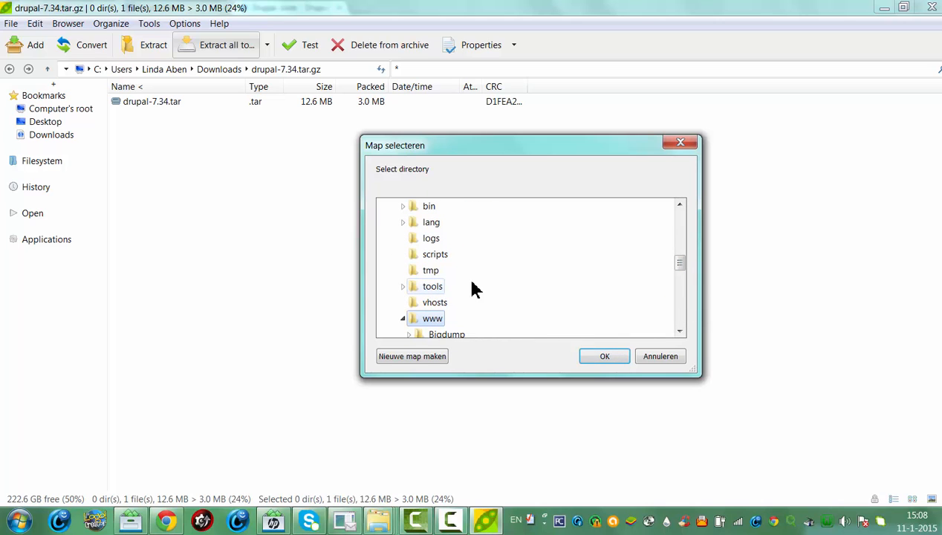
left_click_drag(679, 269, 685, 277)
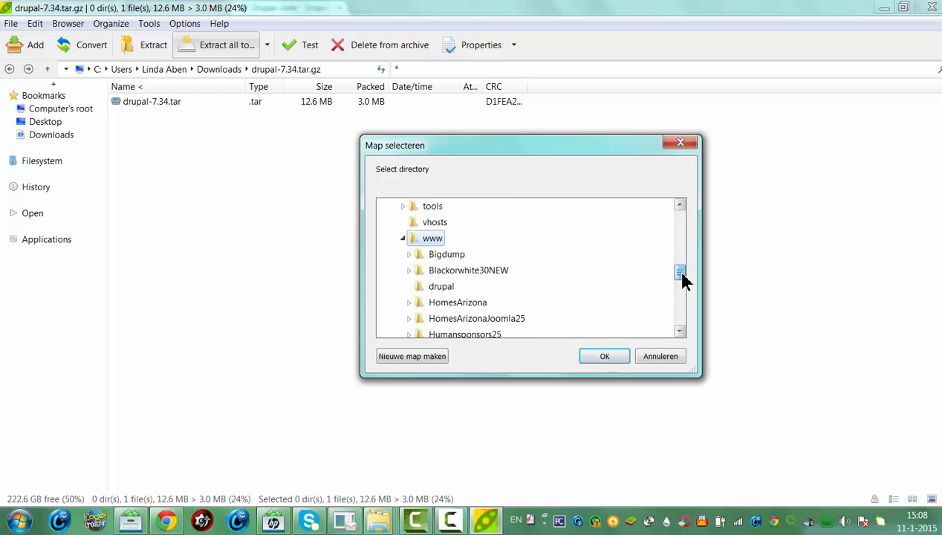
left_click(429, 287)
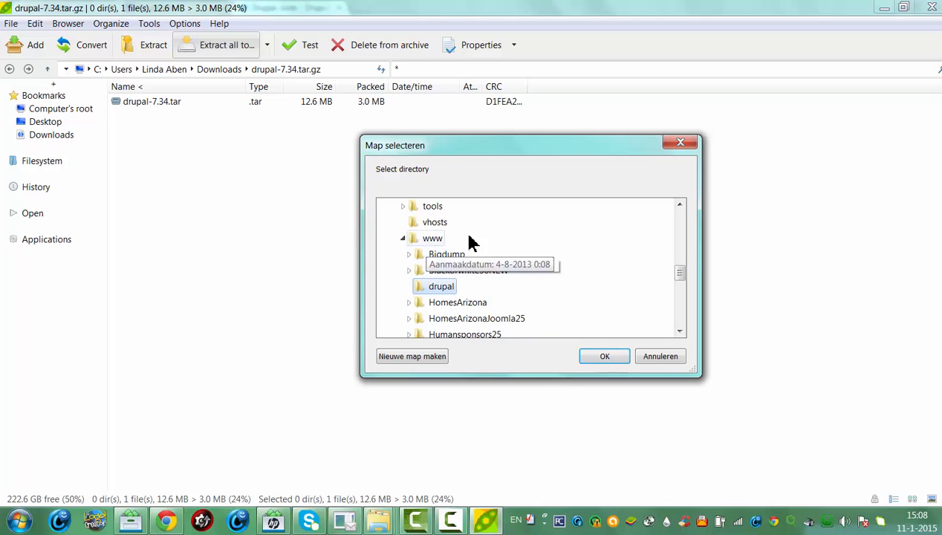
left_click(604, 358)
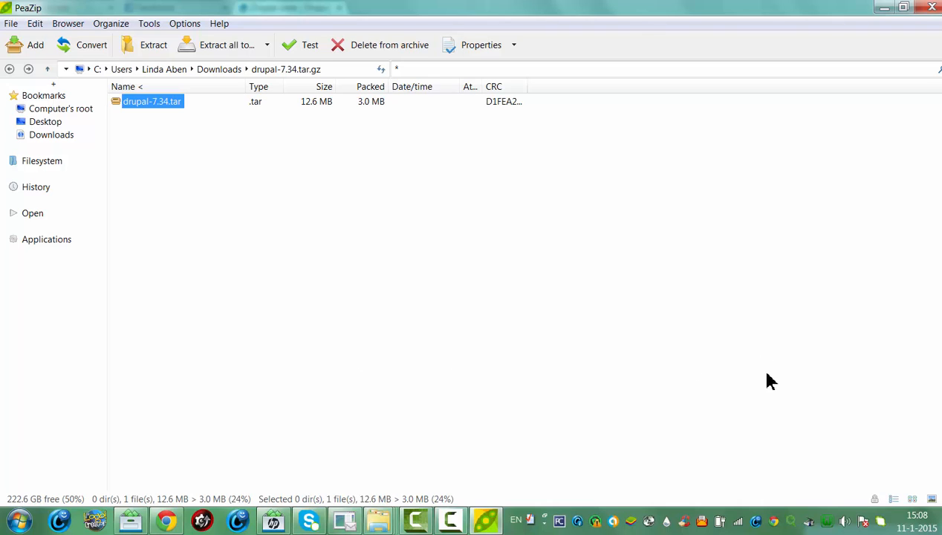
Launch phpMyAdmin from the WampServer tray menu
left_click(827, 523)
mouse_move(855, 435)
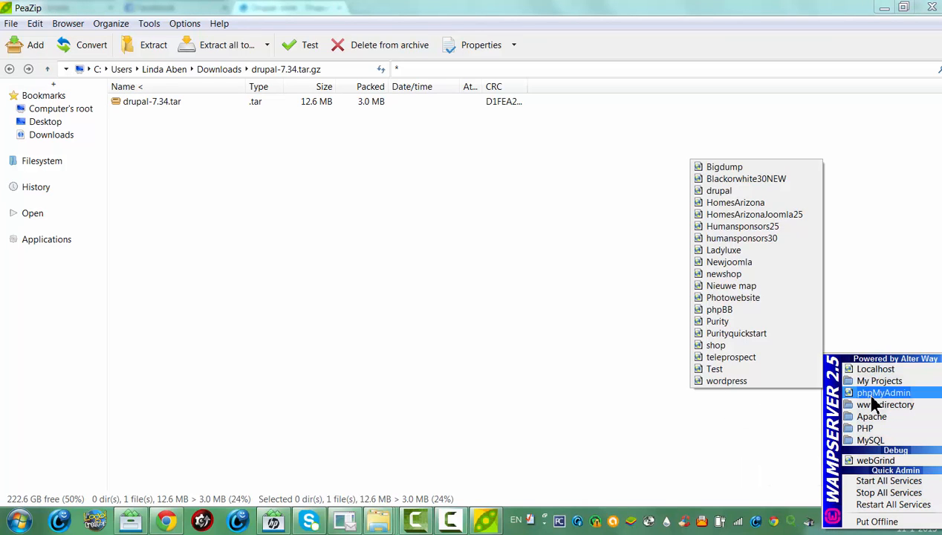
left_click(862, 391)
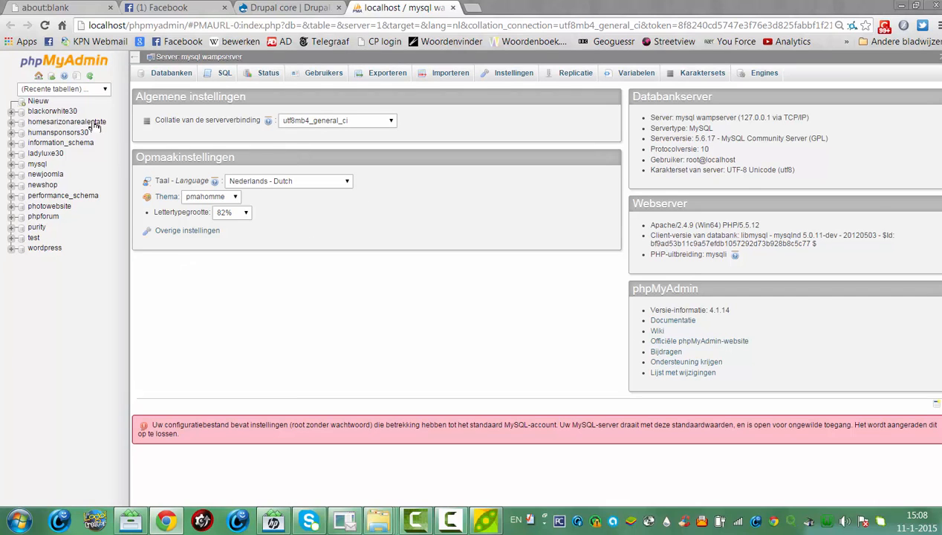
Create a new phpMyAdmin database named 'Drupal'
left_click(49, 102)
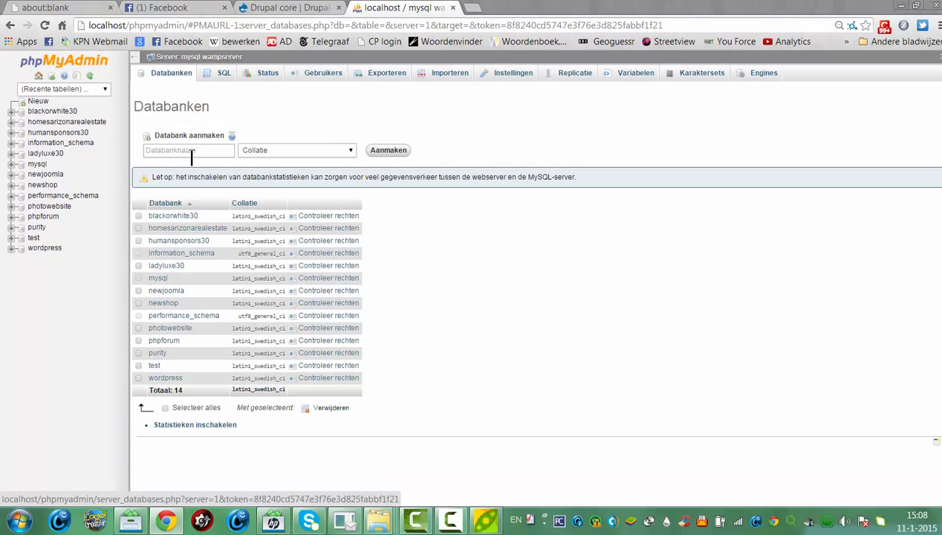
left_click(191, 152)
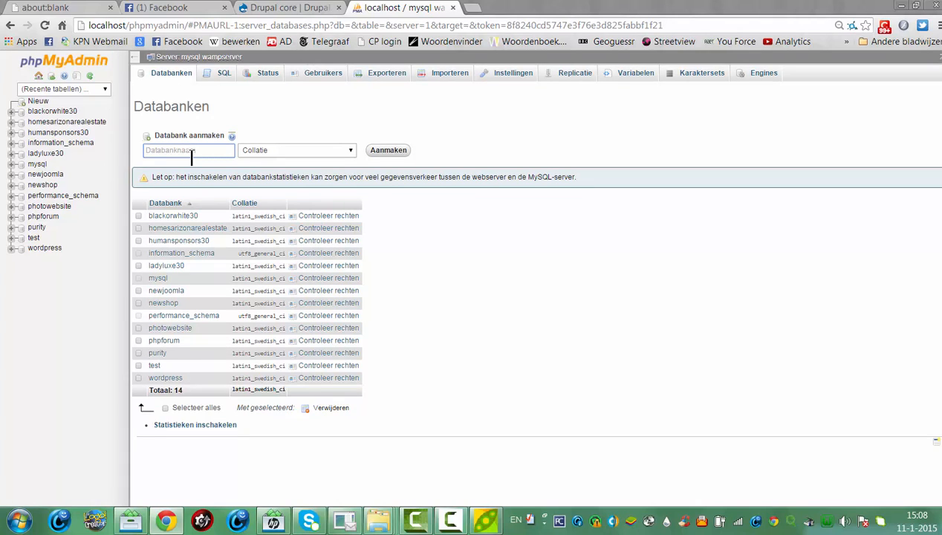
type("Drupal")
left_click(382, 154)
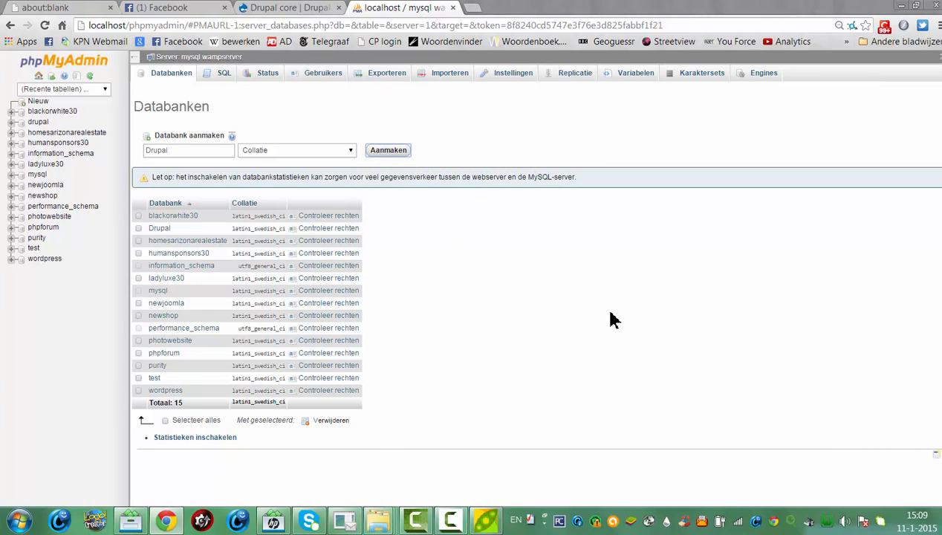
left_click(827, 522)
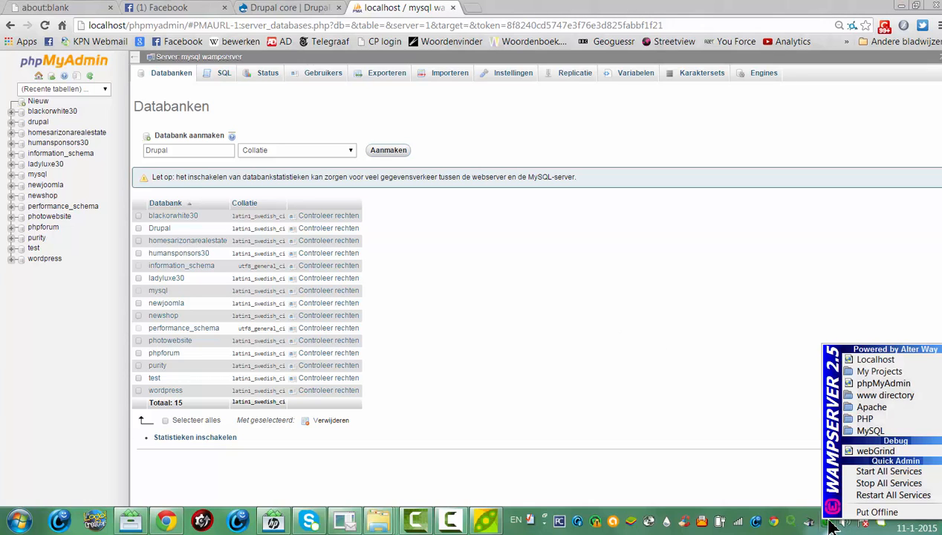
Load localhost/drupal/ in Chrome, showing only the drupal-7.34.tar archive
left_click(877, 359)
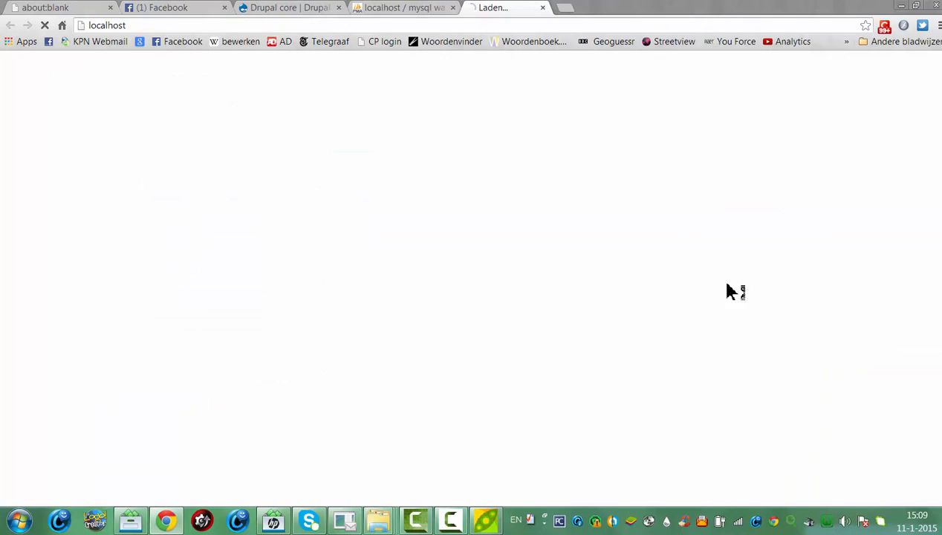
left_click(169, 26)
left_click(184, 30)
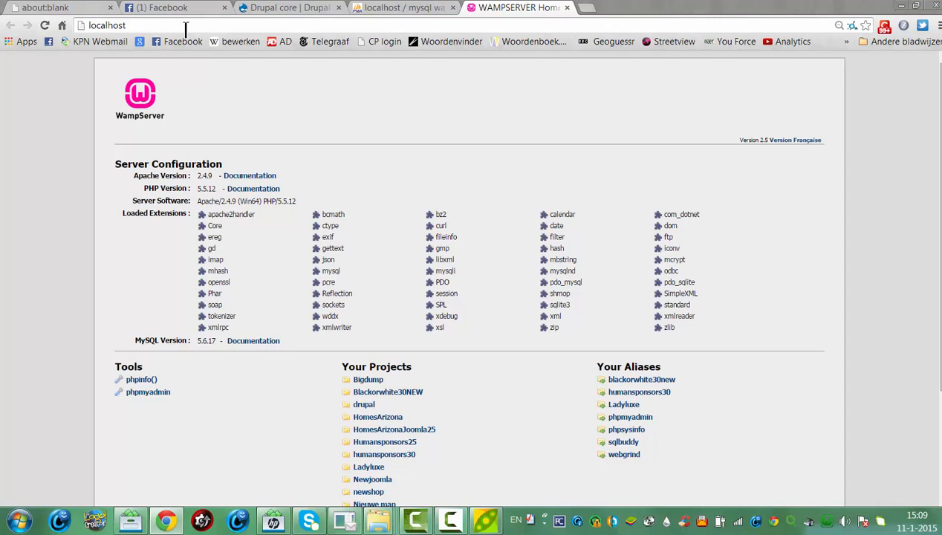
type("/dr")
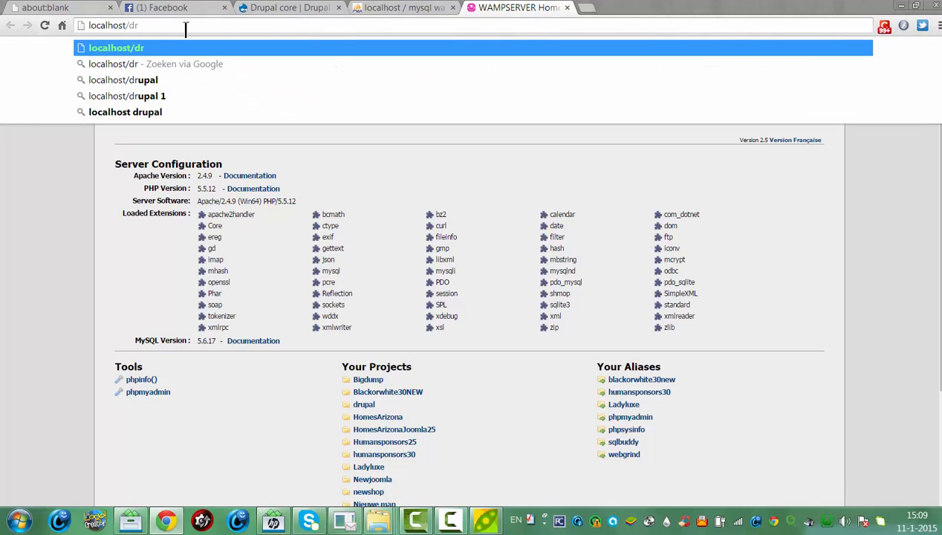
type("upal")
key("Return")
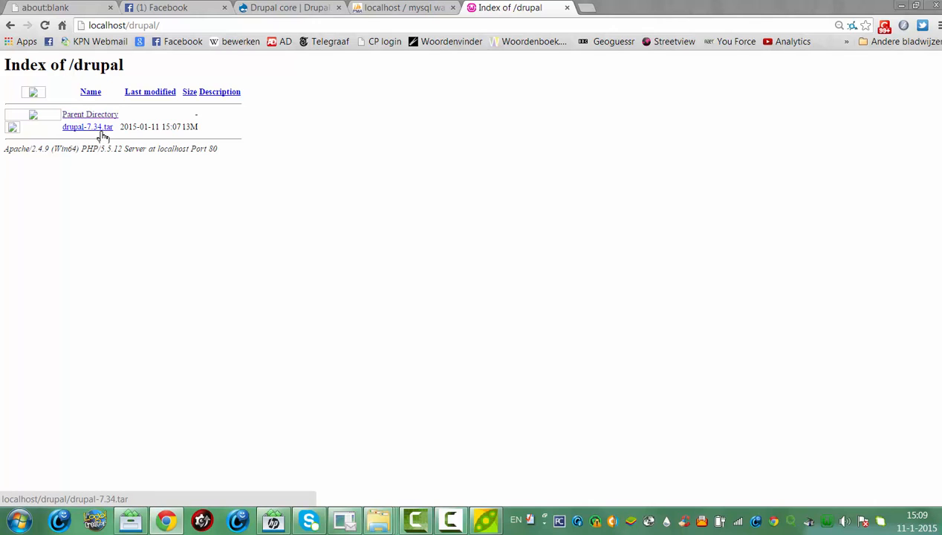
mouse_move(379, 524)
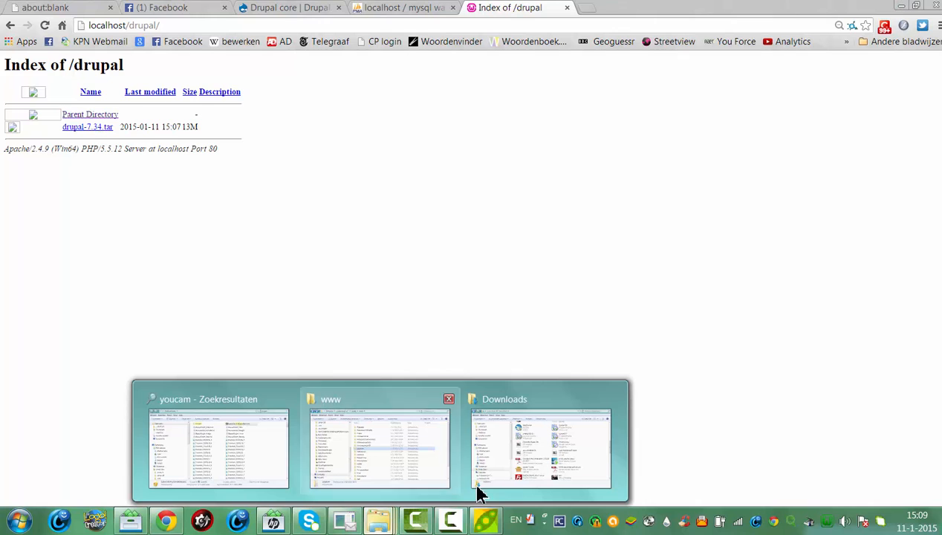
mouse_move(540, 469)
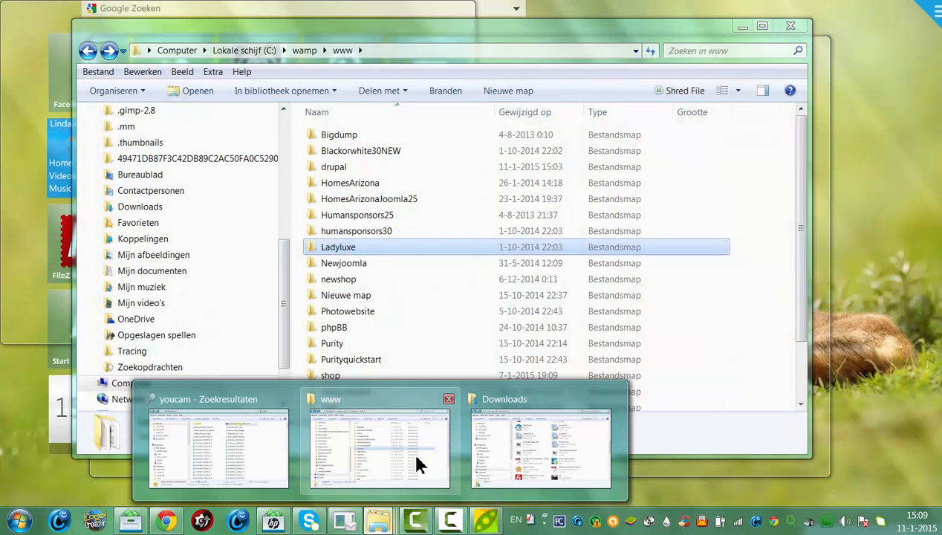
Extract drupal-7.34.tar with PeaZip into a new drupal-7.34 folder inside www\drupal
left_click(412, 453)
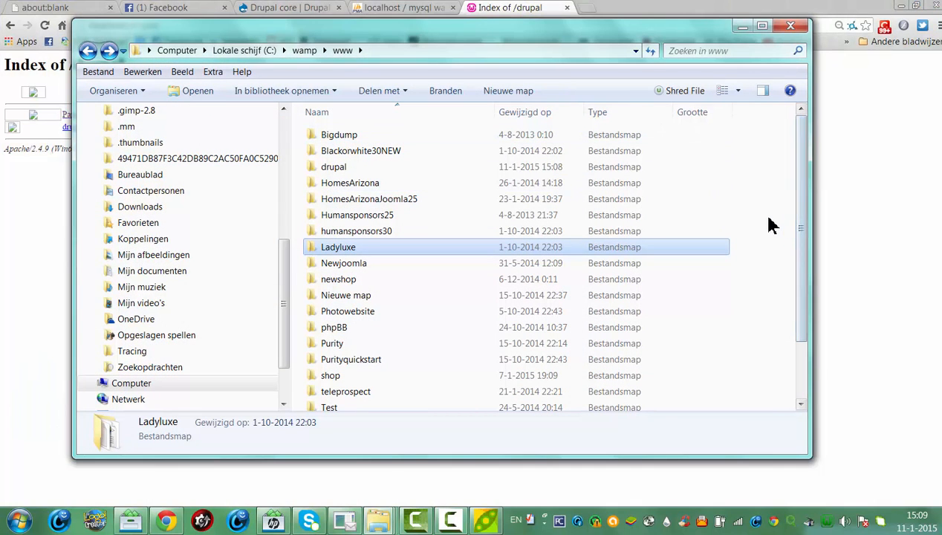
double_click(343, 167)
left_click(327, 140)
right_click(328, 139)
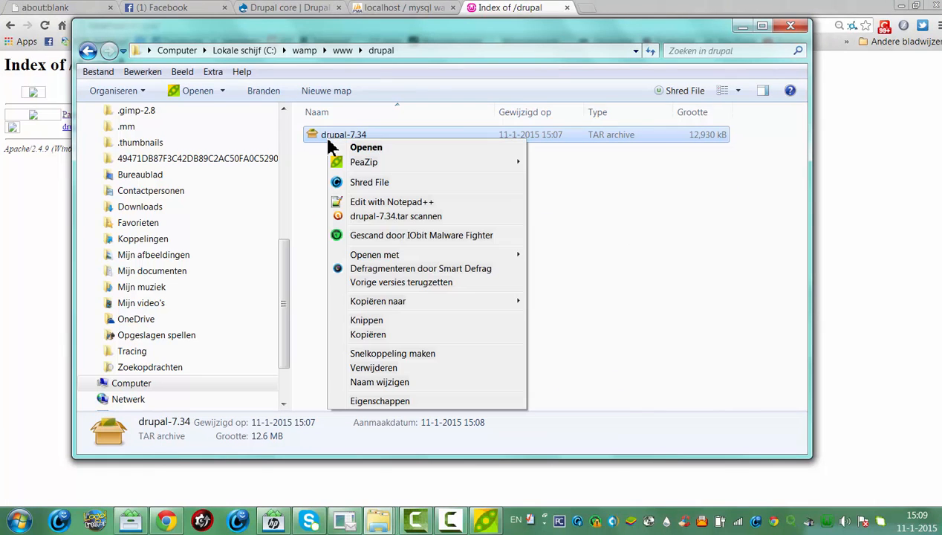
mouse_move(344, 163)
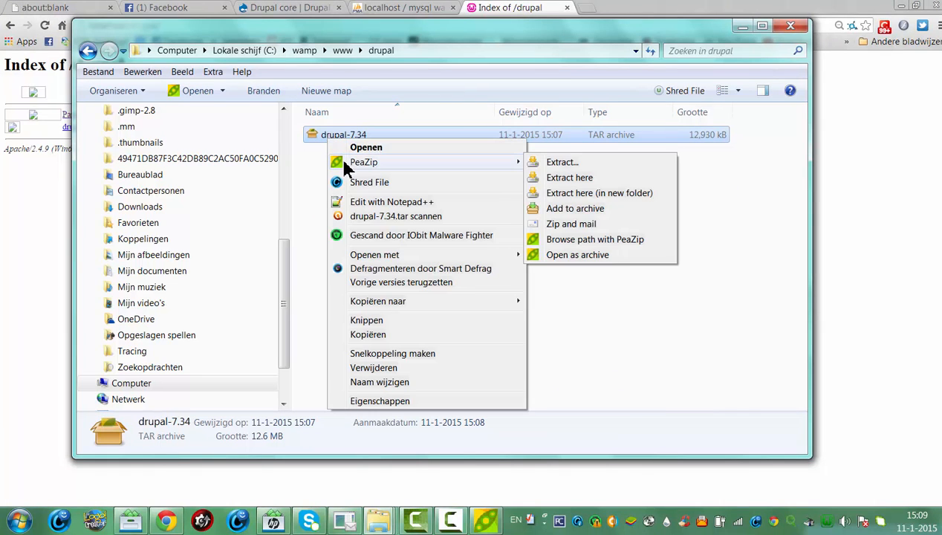
left_click(566, 178)
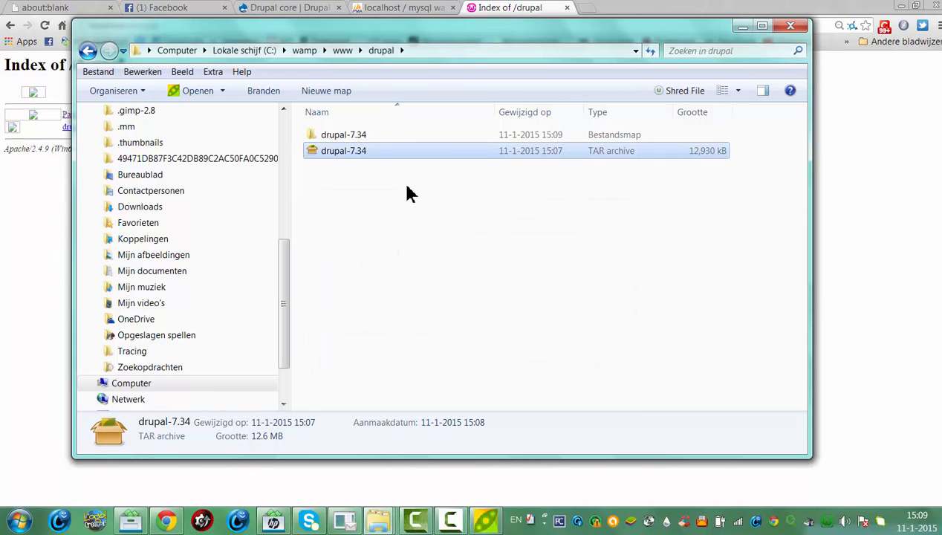
Copy all 27 items from drupal-7.34 up into the www\drupal folder
double_click(344, 136)
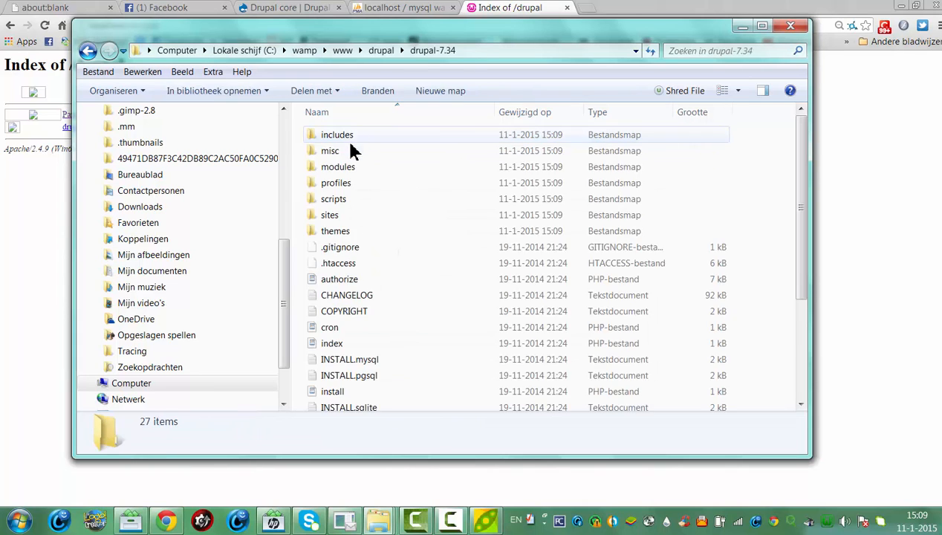
left_click(360, 199)
key("ctrl+a")
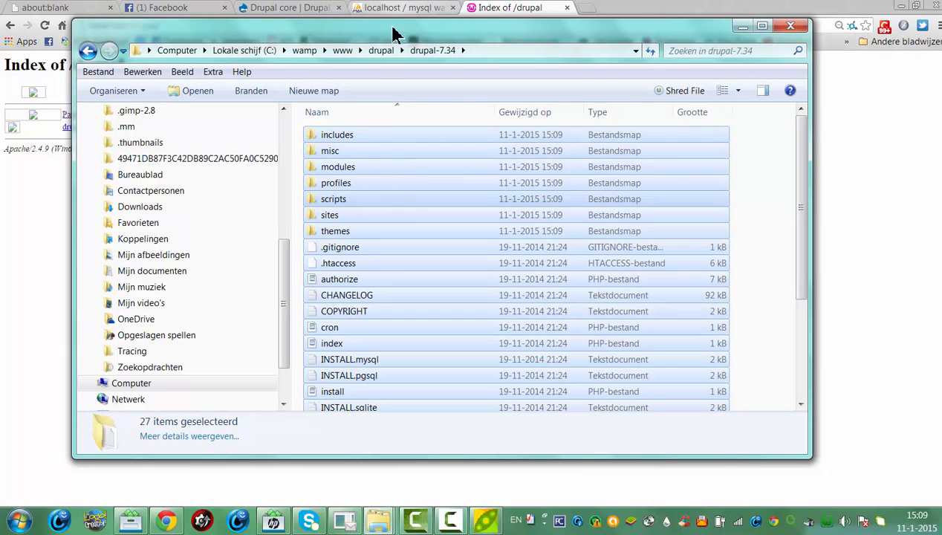
left_click(382, 51)
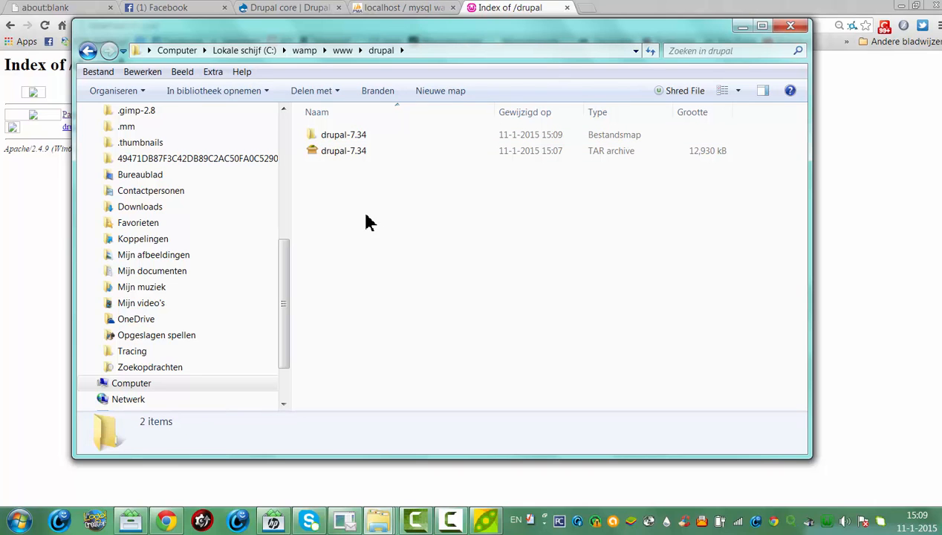
key("ctrl+v")
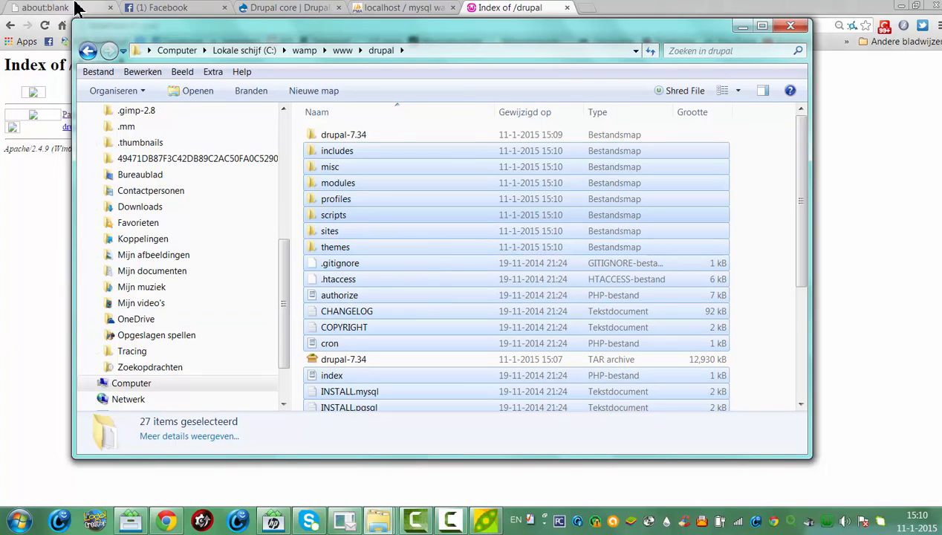
left_click(10, 260)
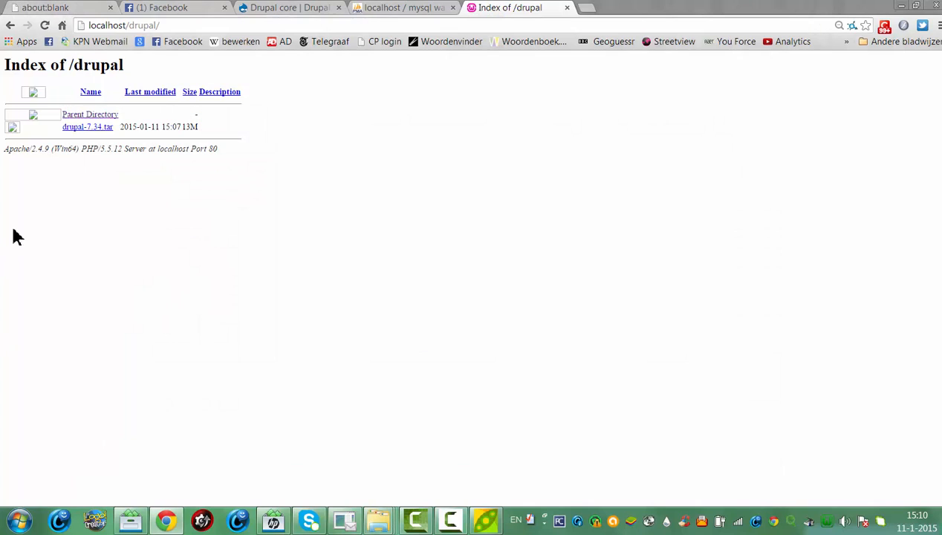
Reload localhost/drupal/ and proceed with the Standard profile and English to database configuration
left_click(133, 30)
key("Return")
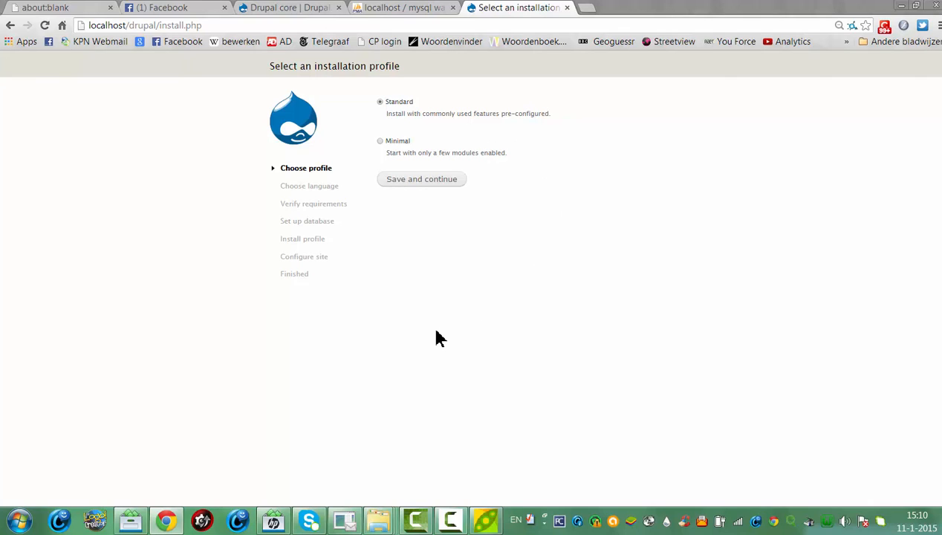
left_click(436, 182)
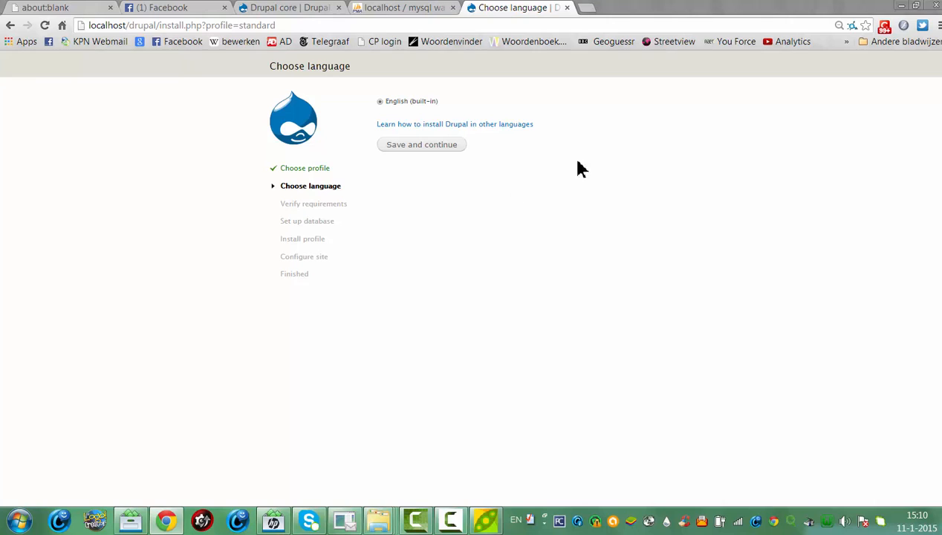
left_click(422, 151)
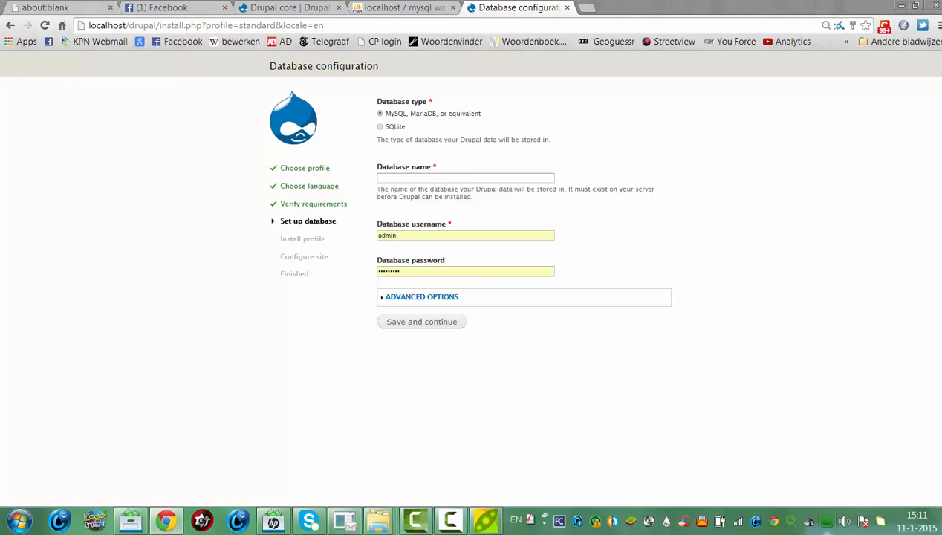
left_click(827, 521)
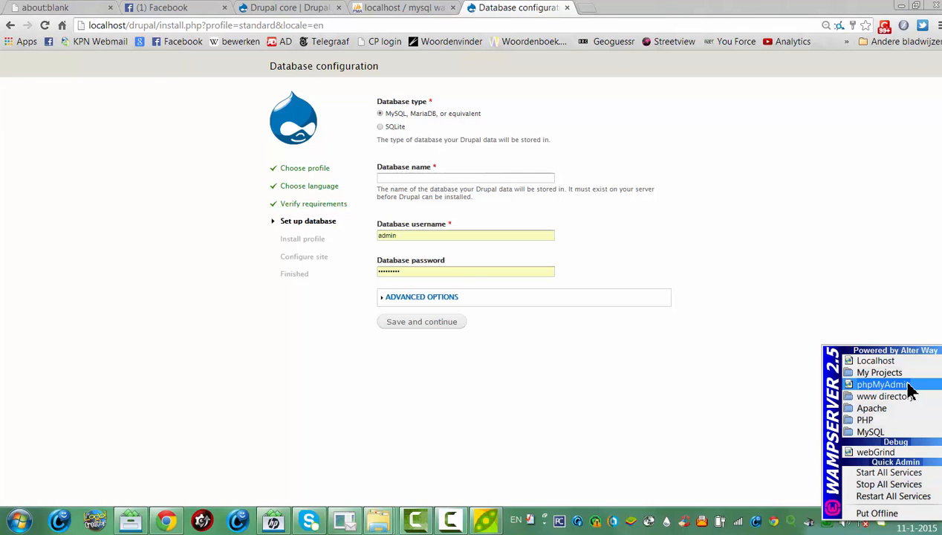
Confirm the Drupal database in phpMyAdmin's Databanken list, then return to the installer tab
left_click(882, 384)
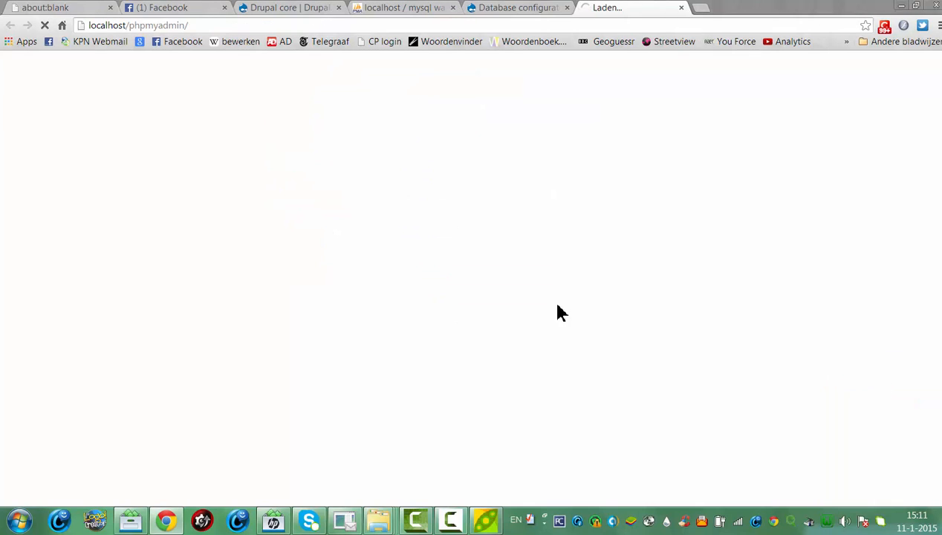
left_click(416, 8)
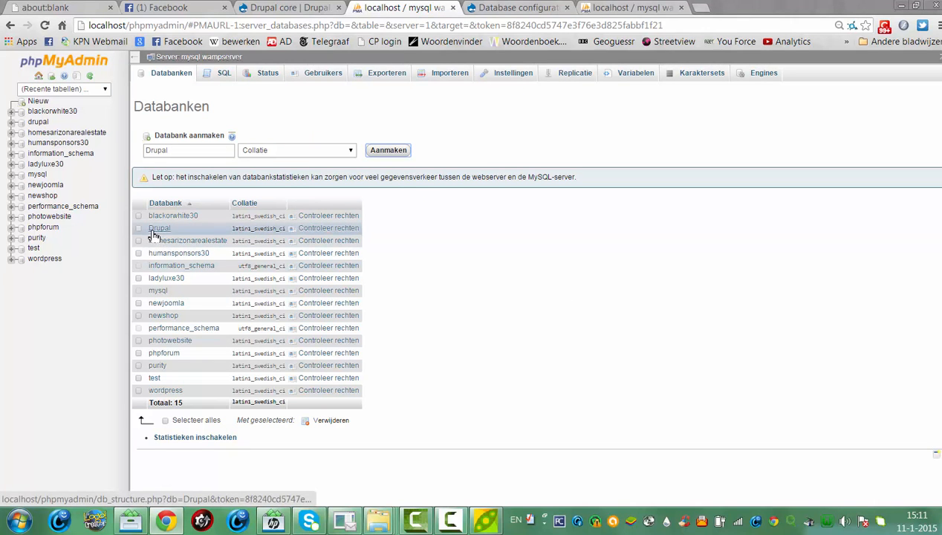
left_click(901, 7)
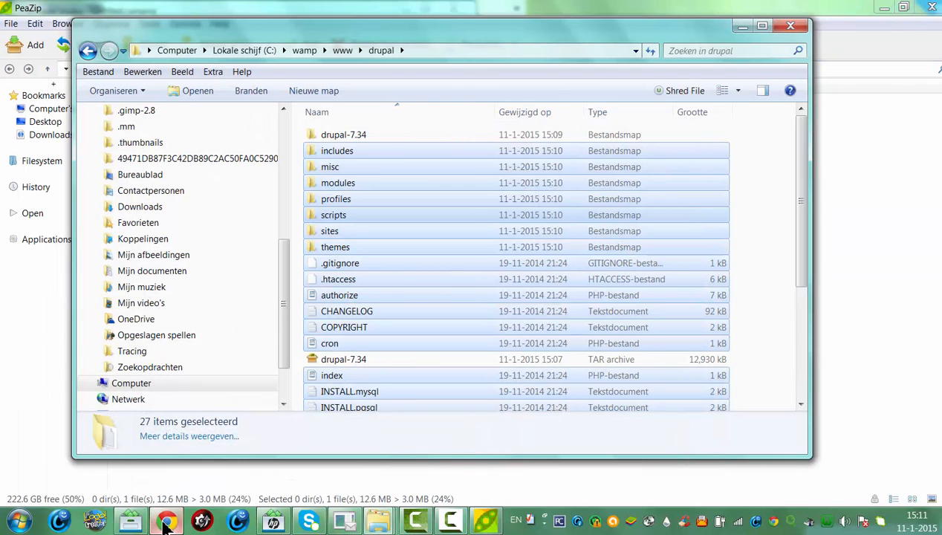
left_click(167, 522)
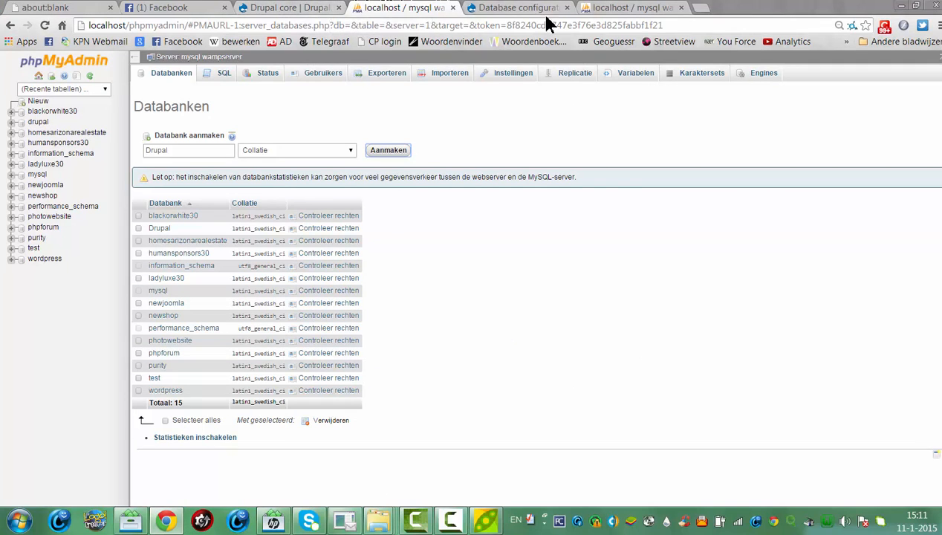
left_click(516, 9)
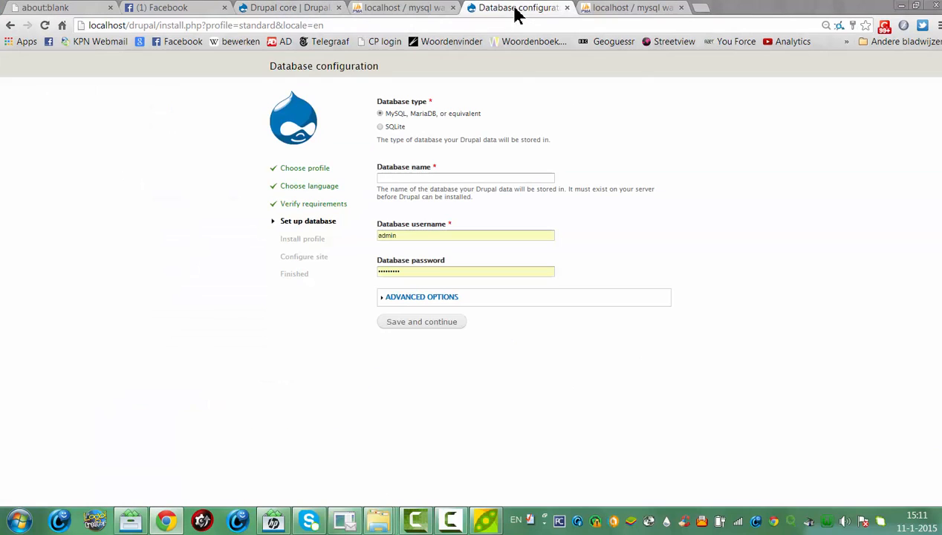
Submit database name 'Database' with username 'admin', getting an access-denied error
left_click(388, 171)
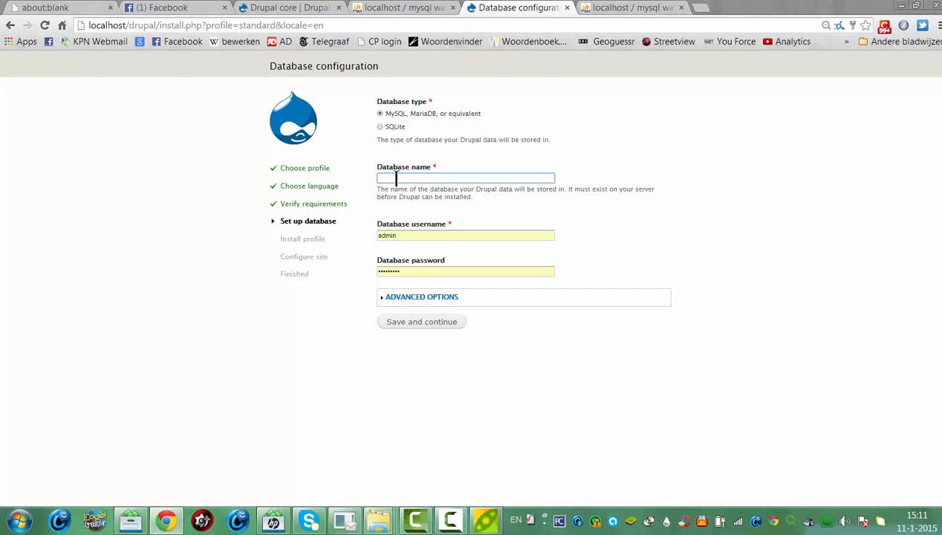
type("Database")
double_click(447, 238)
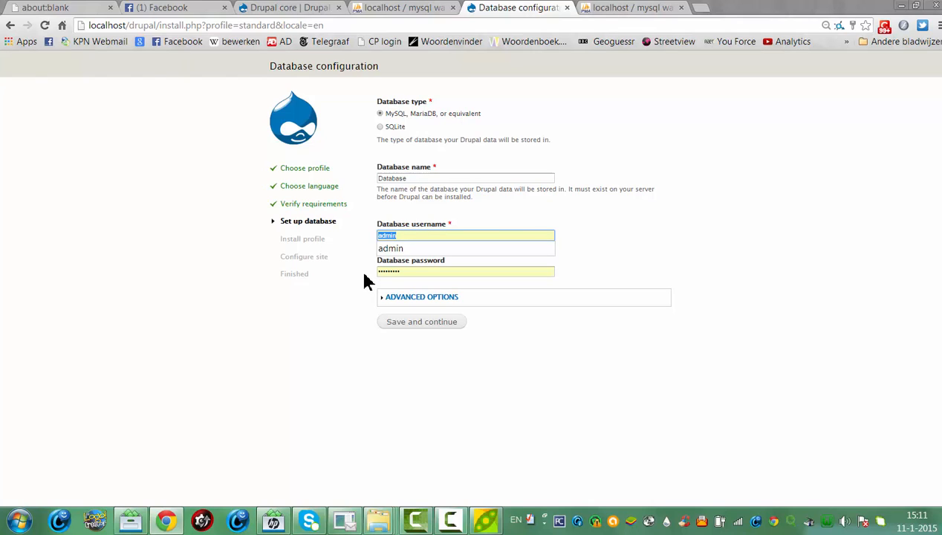
key("BackSpace")
left_click(387, 272)
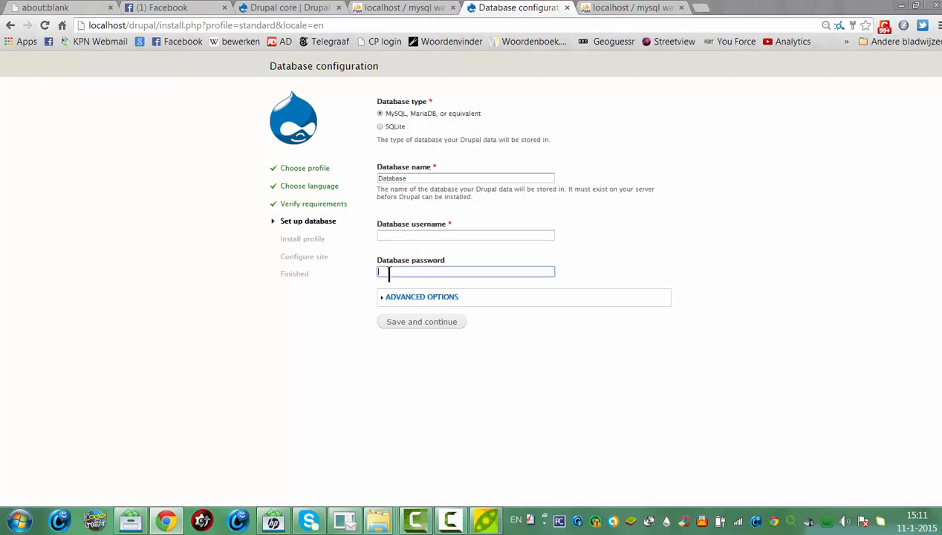
left_click(390, 234)
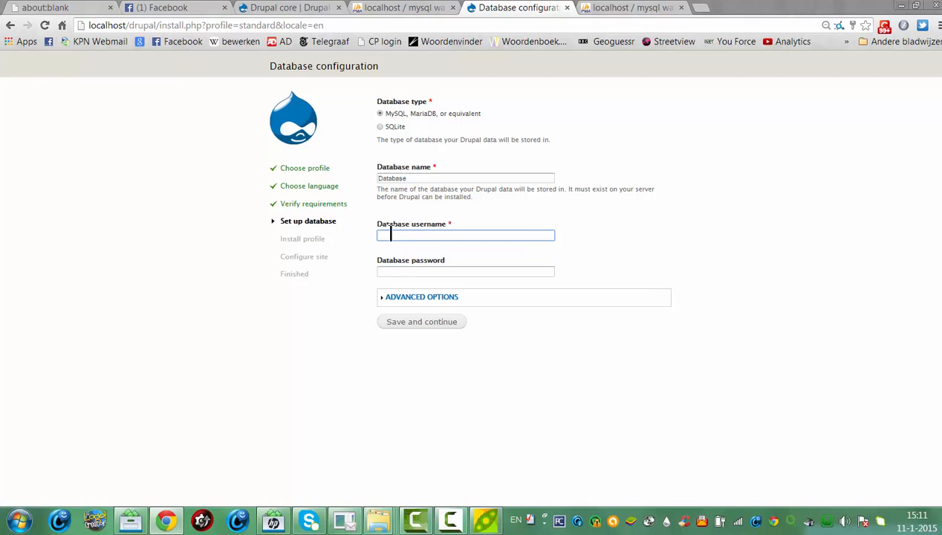
left_click(390, 234)
type("admin")
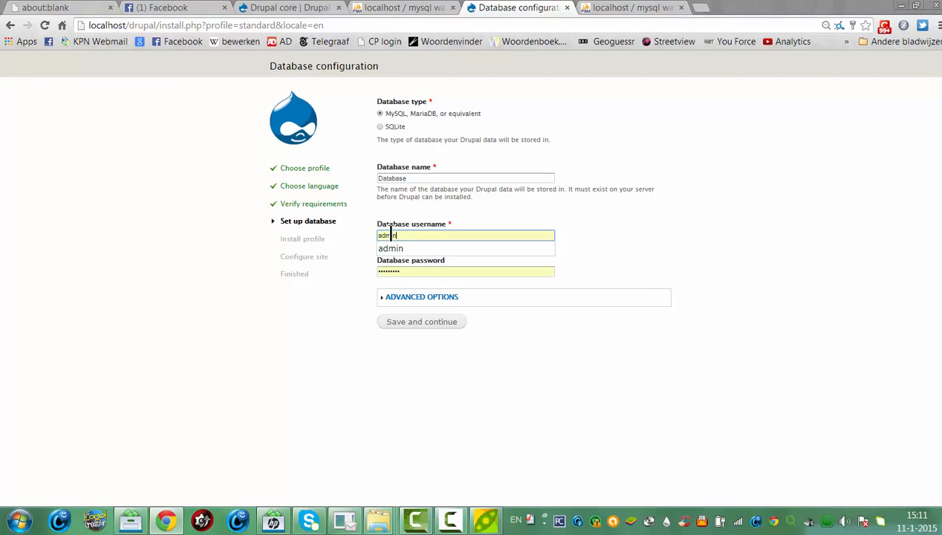
key("Tab")
key("BackSpace")
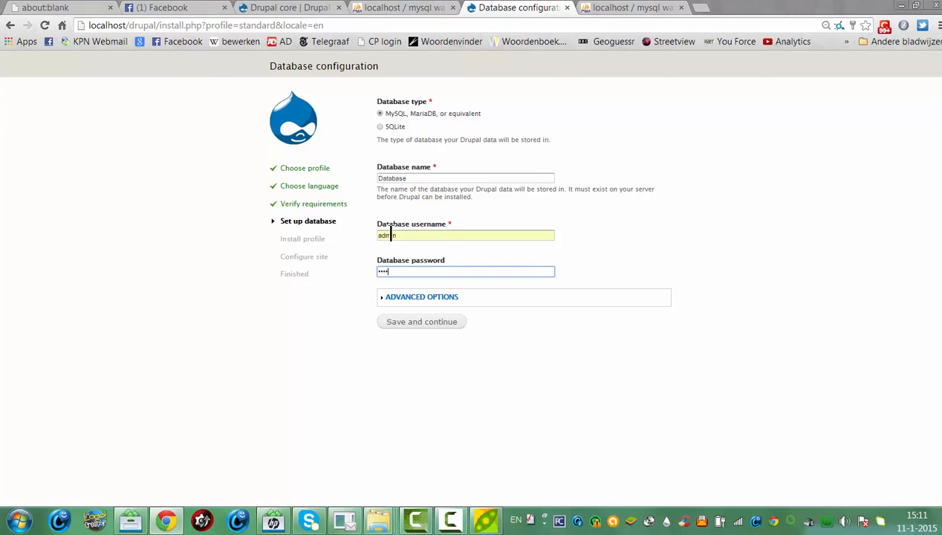
left_click(402, 326)
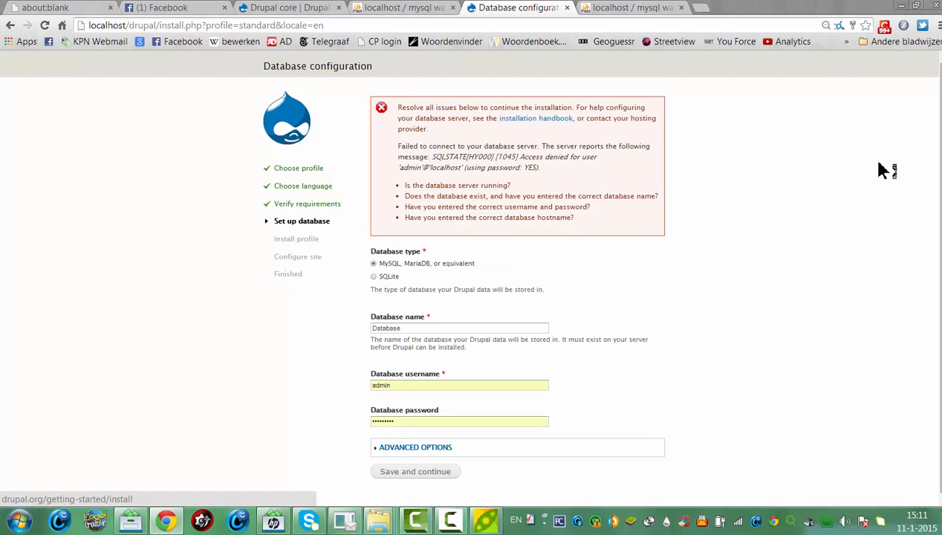
Switch the database user from admin to root with an empty password and resubmit
left_click_drag(405, 420, 347, 426)
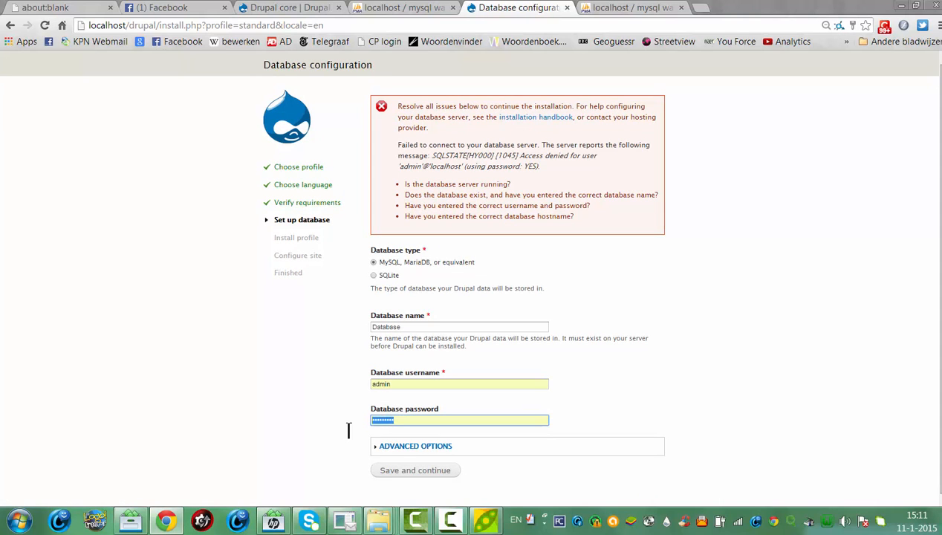
key("BackSpace")
left_click_drag(423, 383, 347, 385)
key("BackSpace")
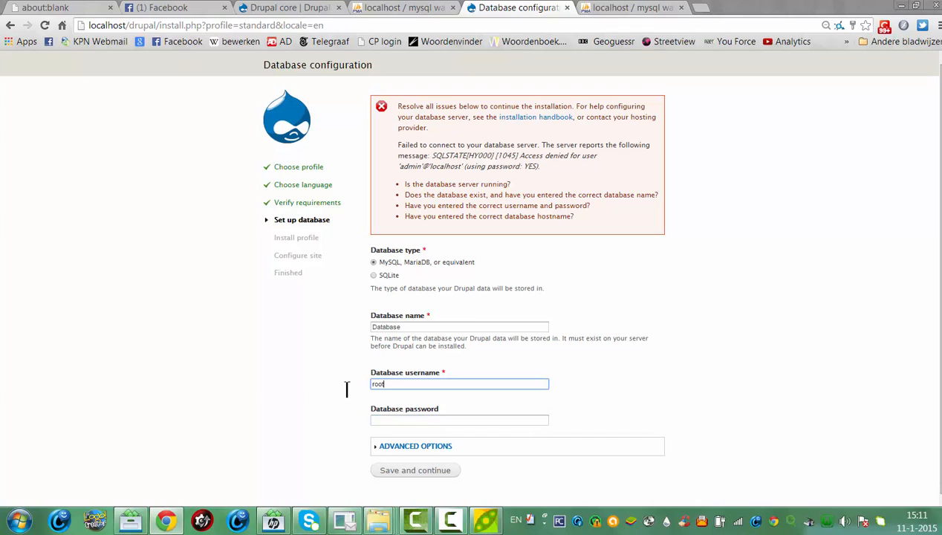
left_click(485, 420)
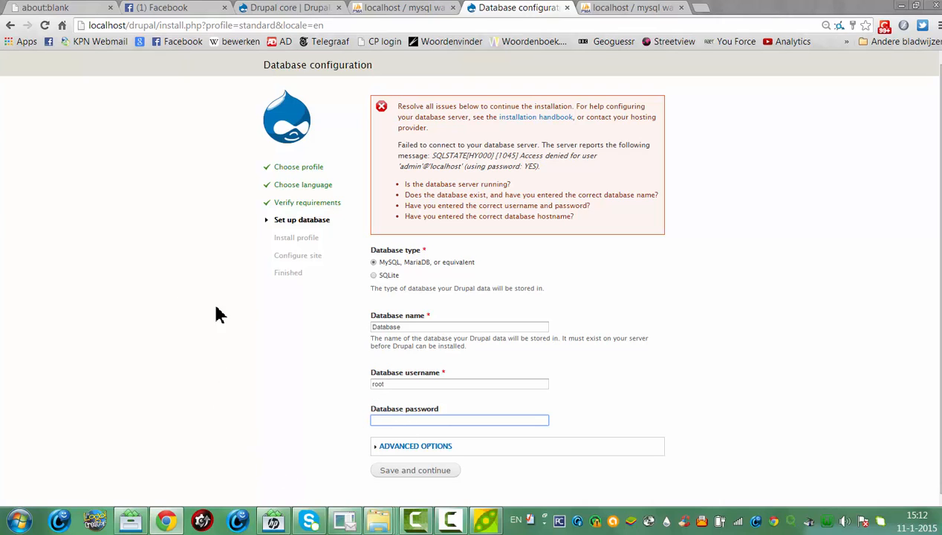
left_click(417, 466)
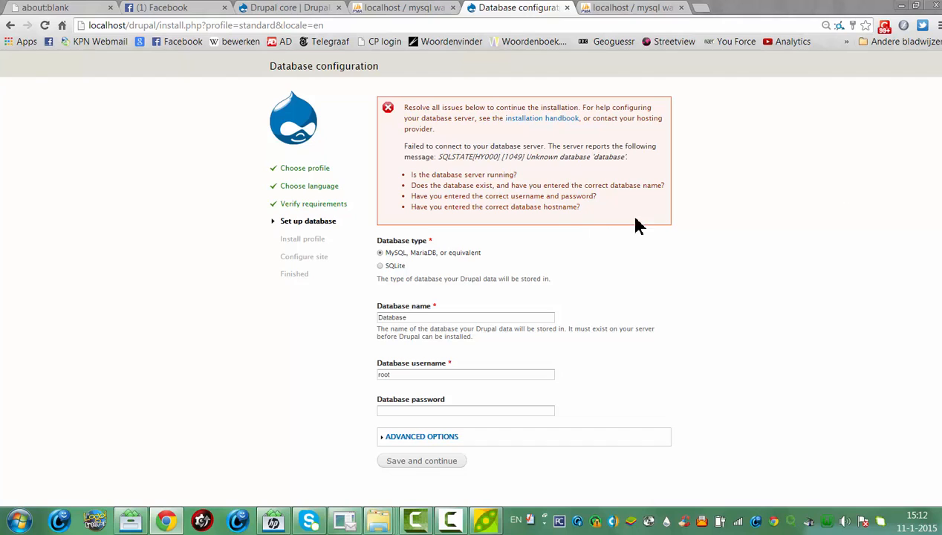
Rename the database from 'database' to 'Drupal' and continue the installation
left_click_drag(438, 318, 371, 316)
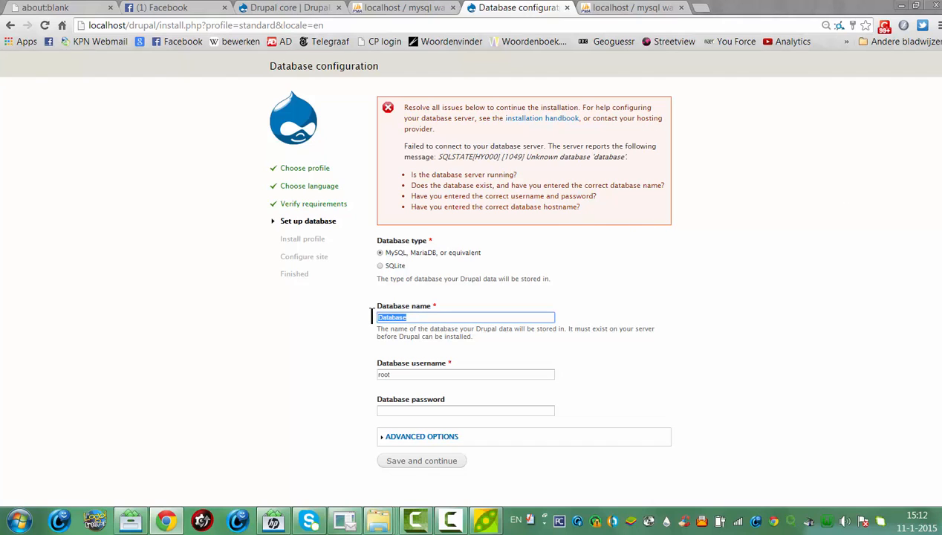
key("BackSpace")
type("D")
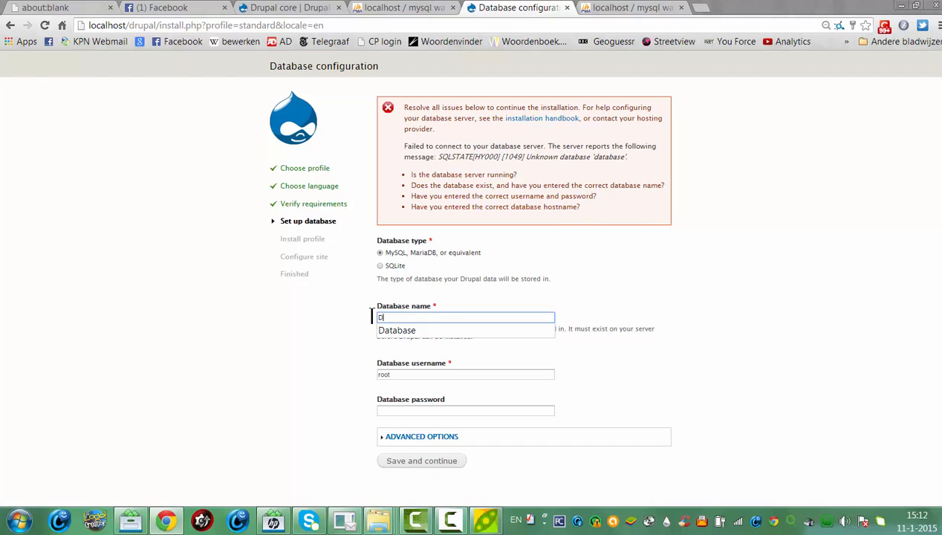
type("rupal")
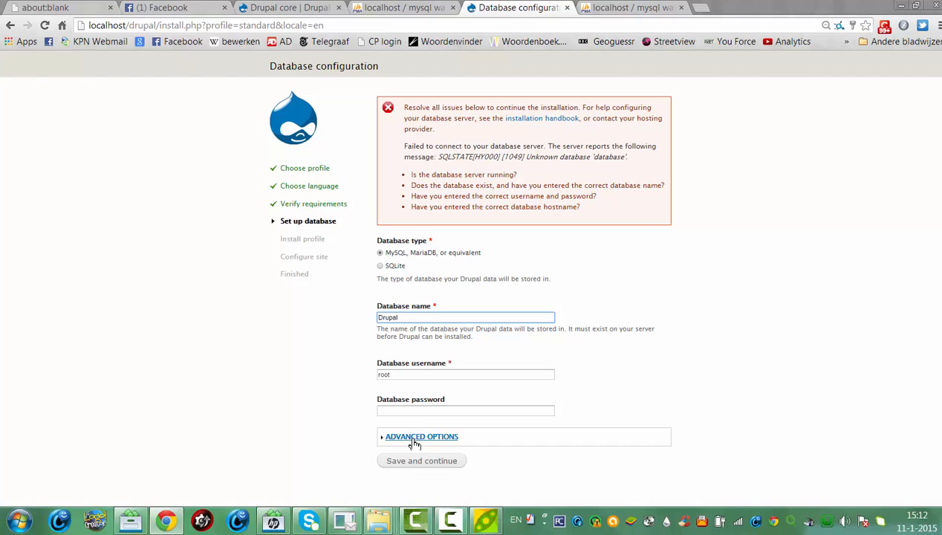
left_click(415, 462)
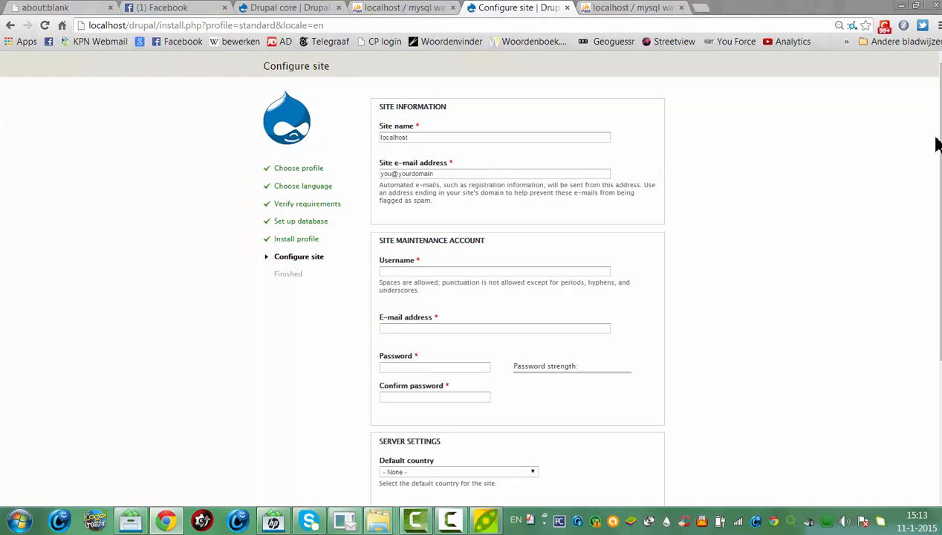
Fill in the maintenance account: username admin, an e-mail address, and the password twice
scroll(938, 143, "down", 3)
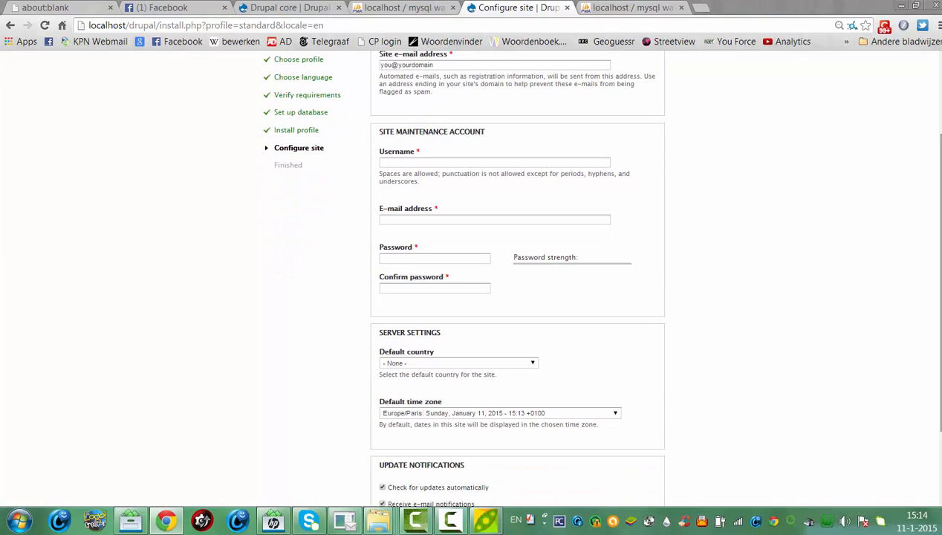
left_click(449, 163)
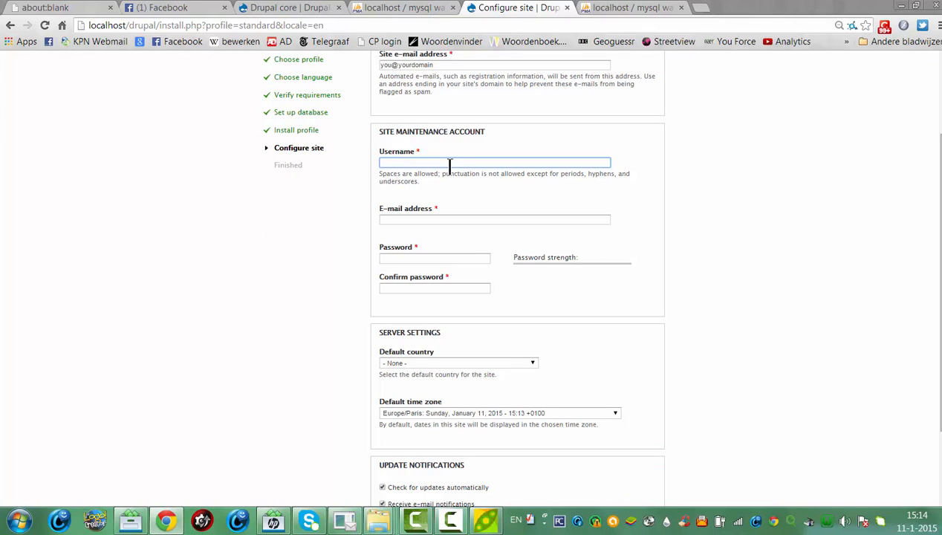
type("admin")
left_click(432, 218)
type("inf")
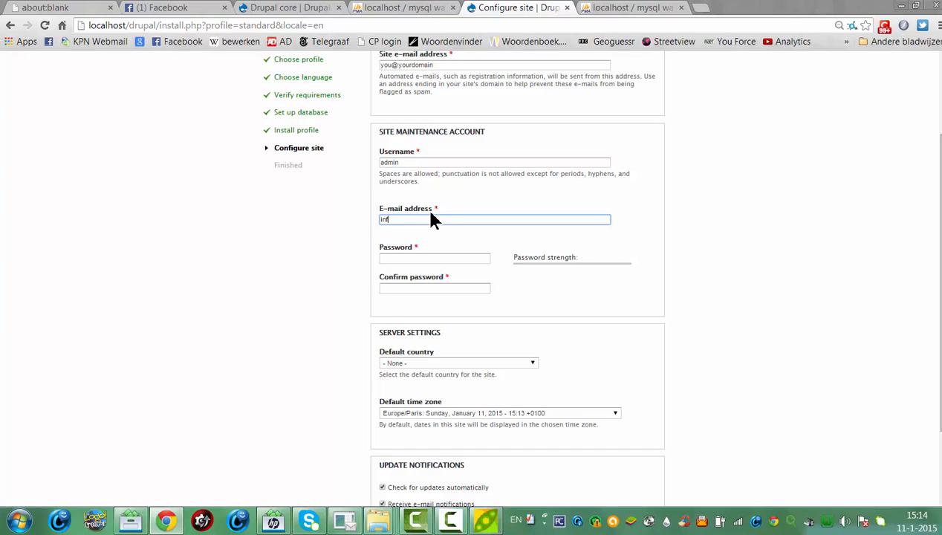
type("o@yourhost.nl")
left_click(435, 258)
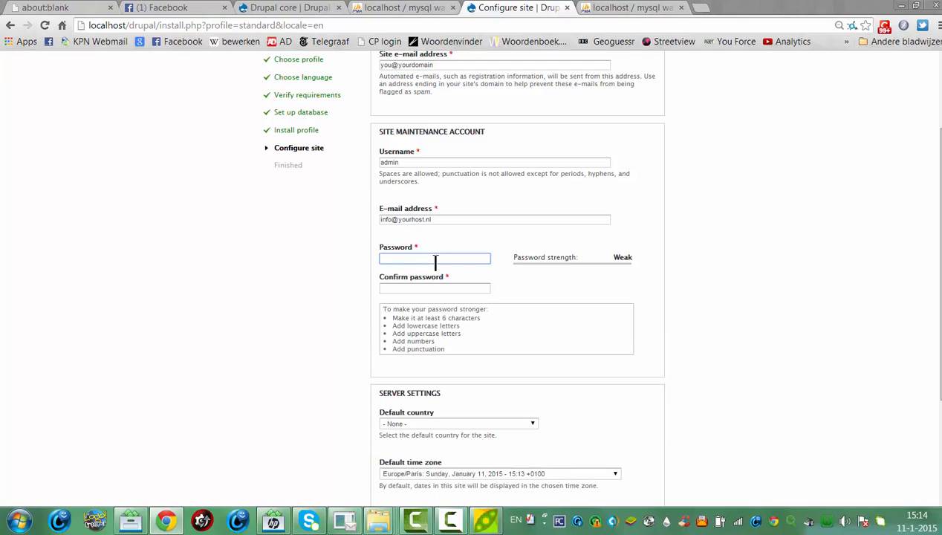
type("a")
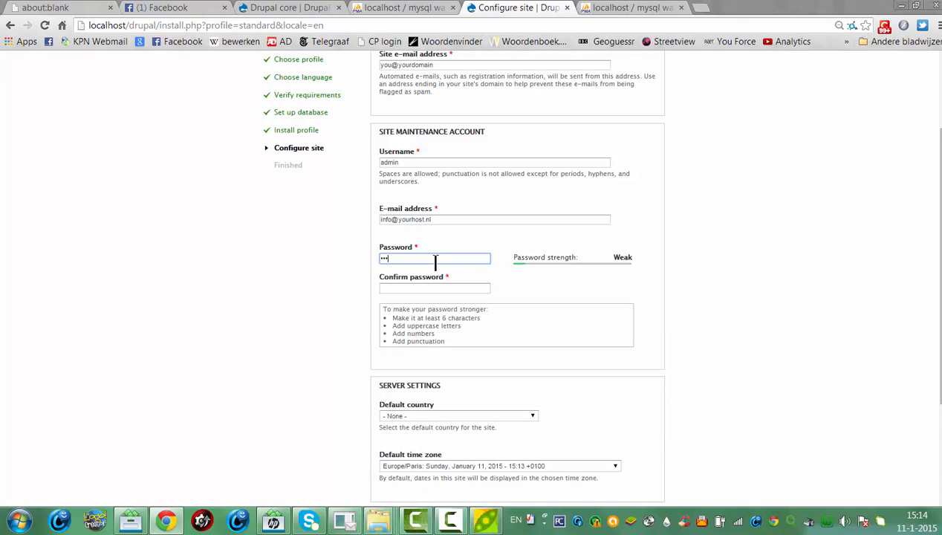
type("1•••••••")
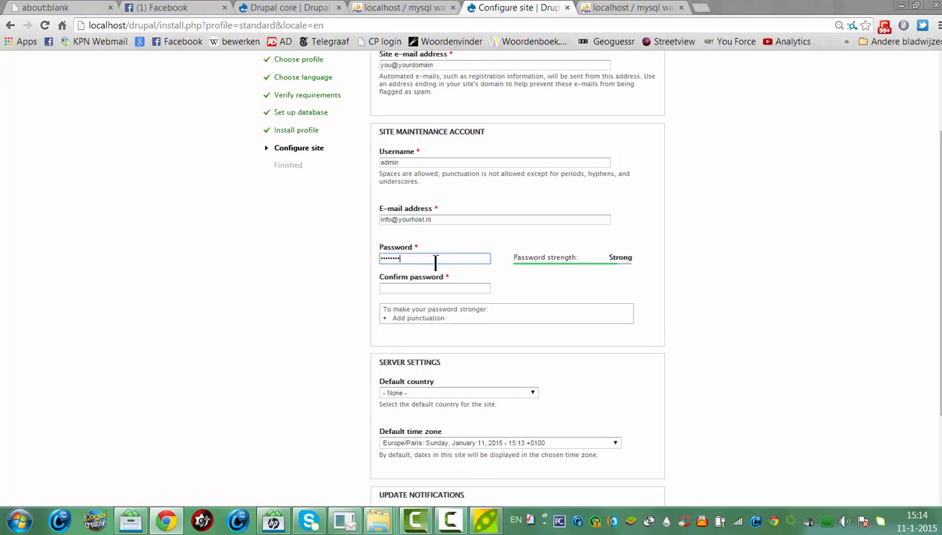
left_click(450, 288)
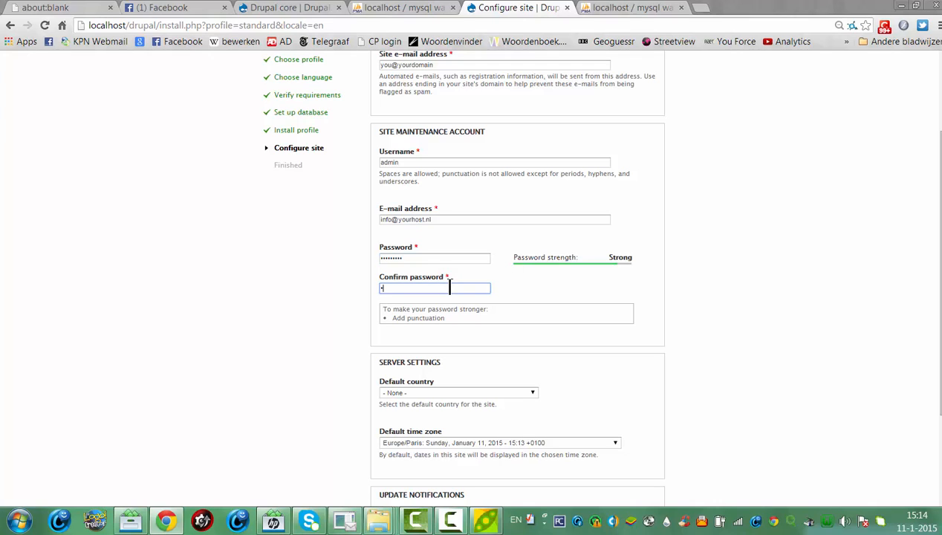
type("••••")
left_click(518, 326)
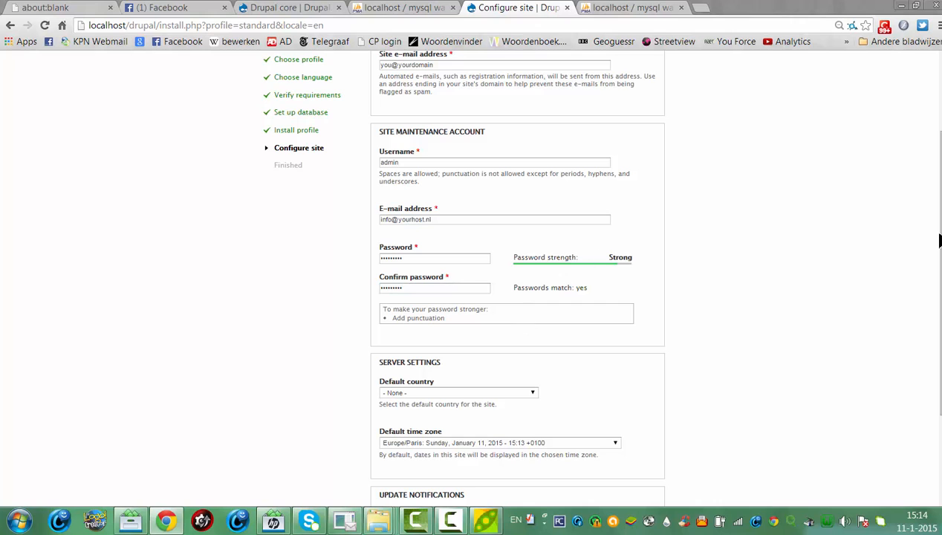
Set the default country to Netherlands and submit the site configuration
scroll(938, 240, "down", 3)
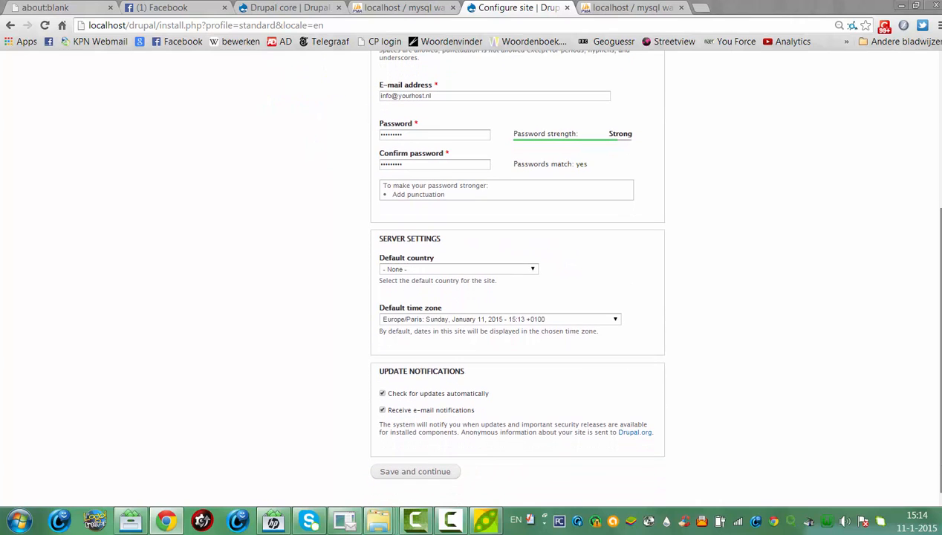
left_click(462, 270)
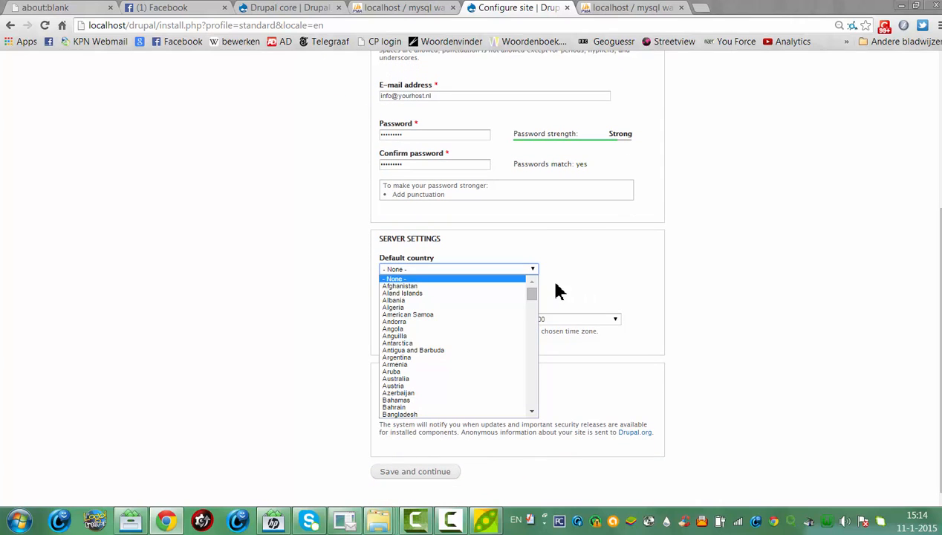
left_click_drag(538, 301, 545, 370)
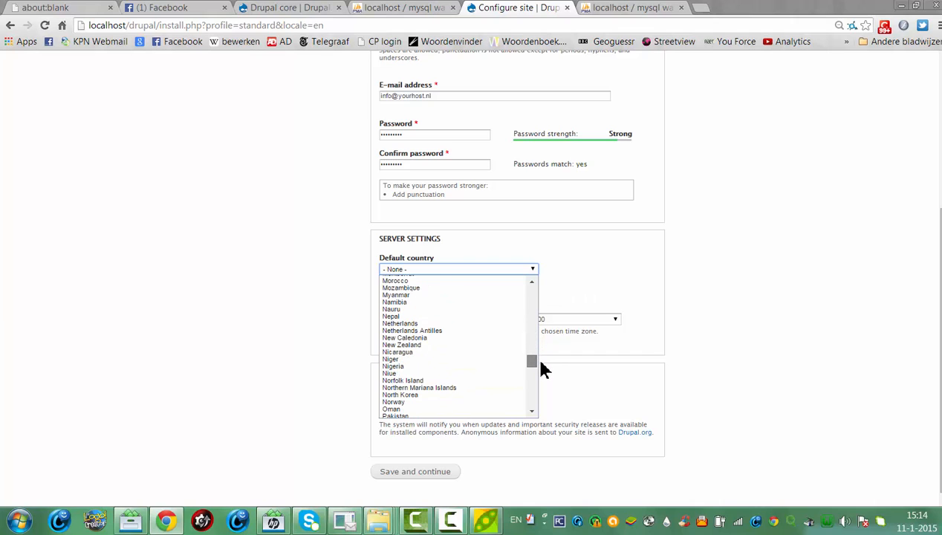
left_click(412, 325)
left_click_drag(940, 211, 940, 216)
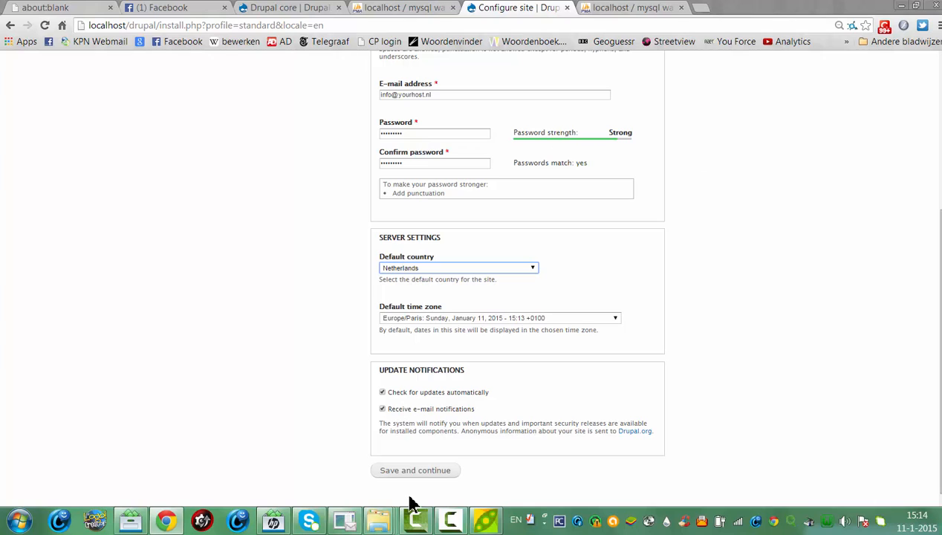
left_click(417, 473)
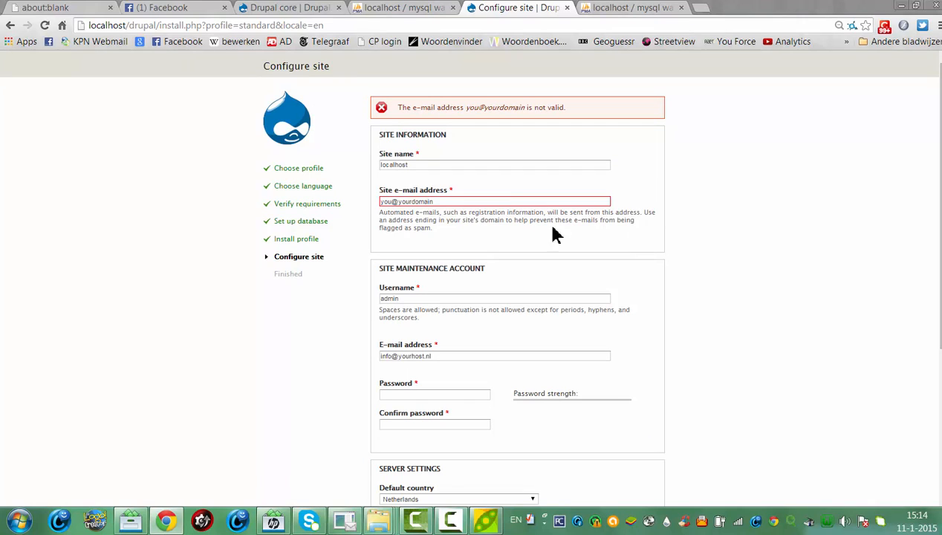
Correct the invalid site e-mail address and resubmit the form
left_click(504, 201)
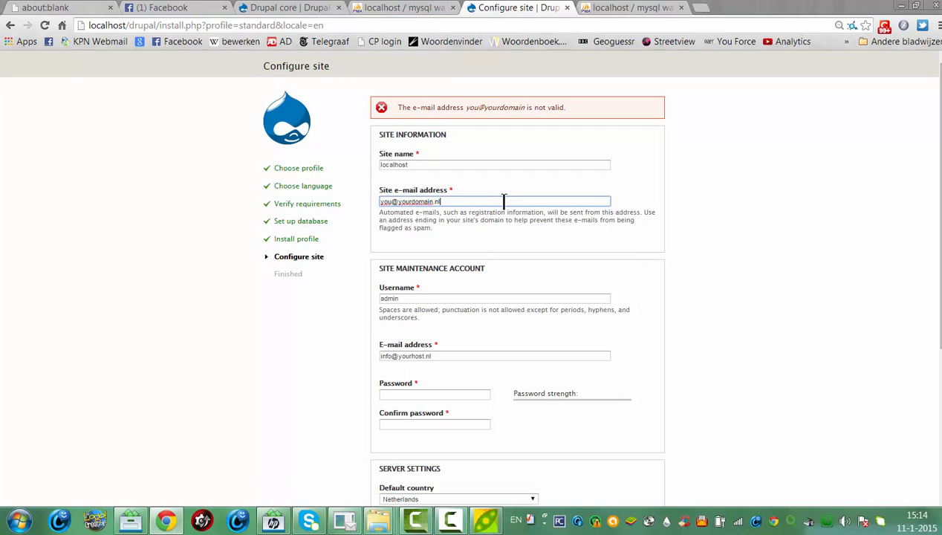
scroll(504, 201, "down", 3)
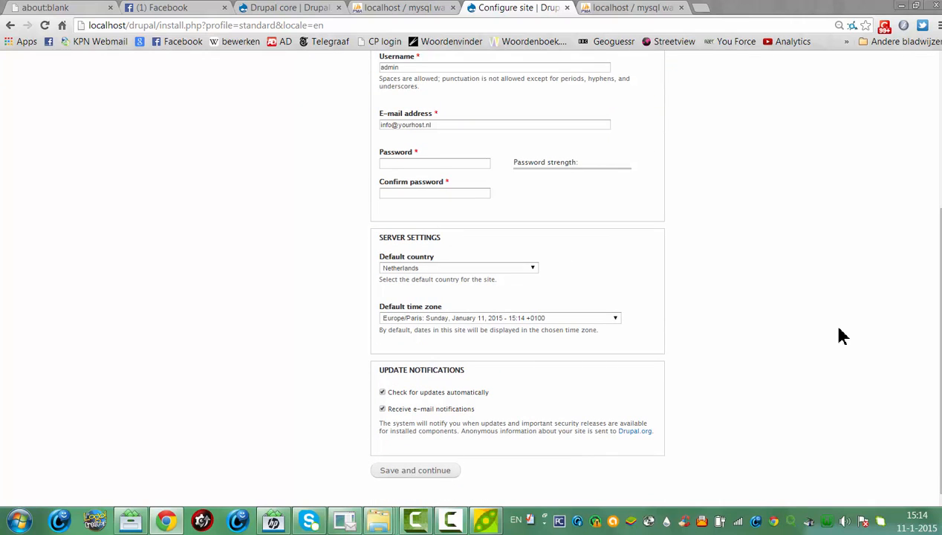
scroll(841, 336, "up", 2)
scroll(469, 464, "down", 2)
left_click(446, 469)
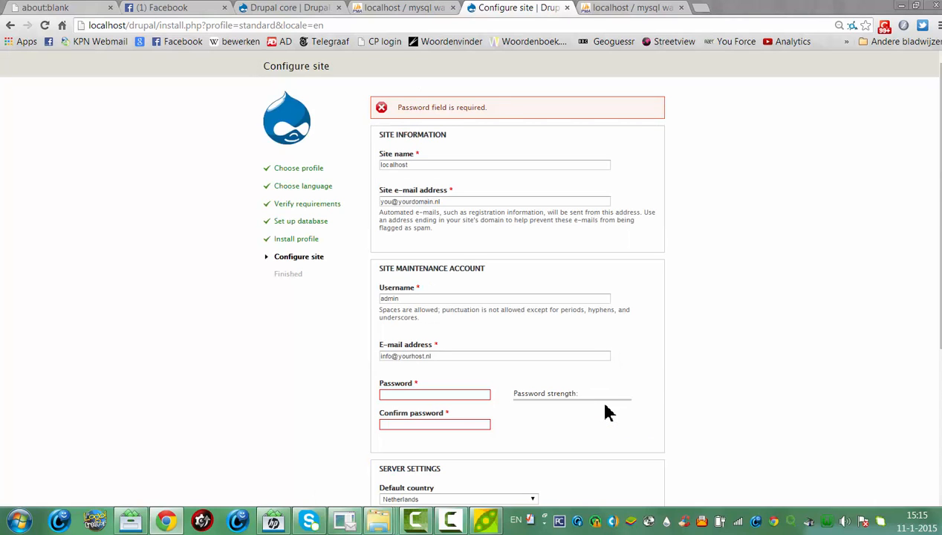
Re-enter the account password in both fields and submit to complete the installation
left_click(413, 396)
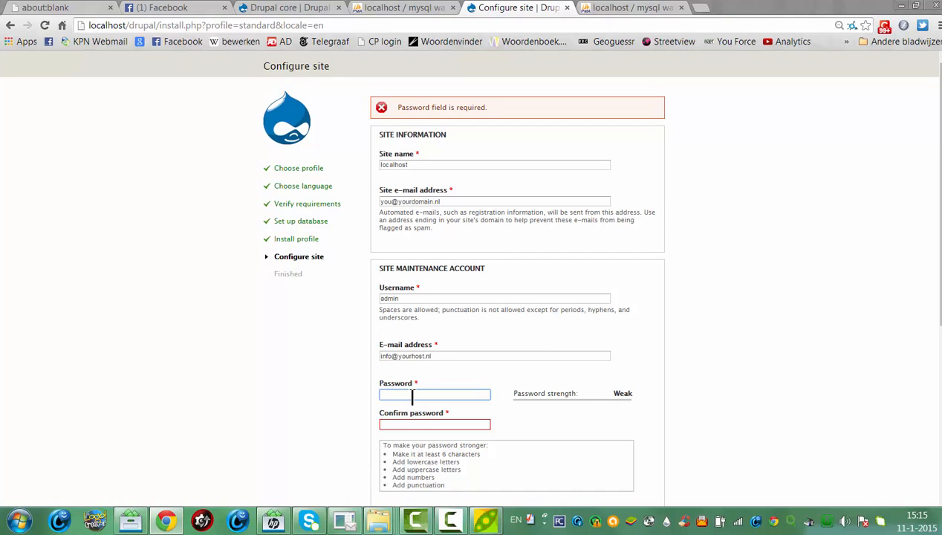
type("ad•••••••")
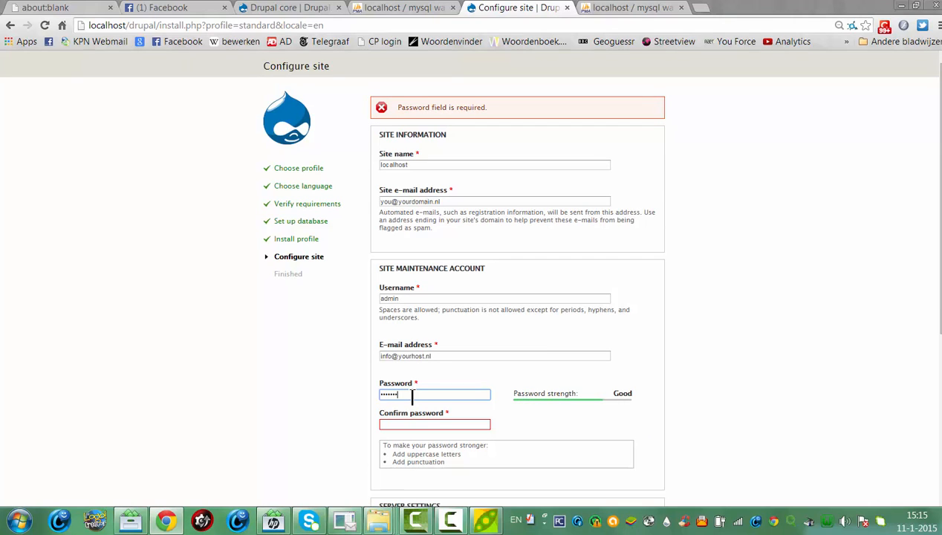
key("Tab")
type("ad")
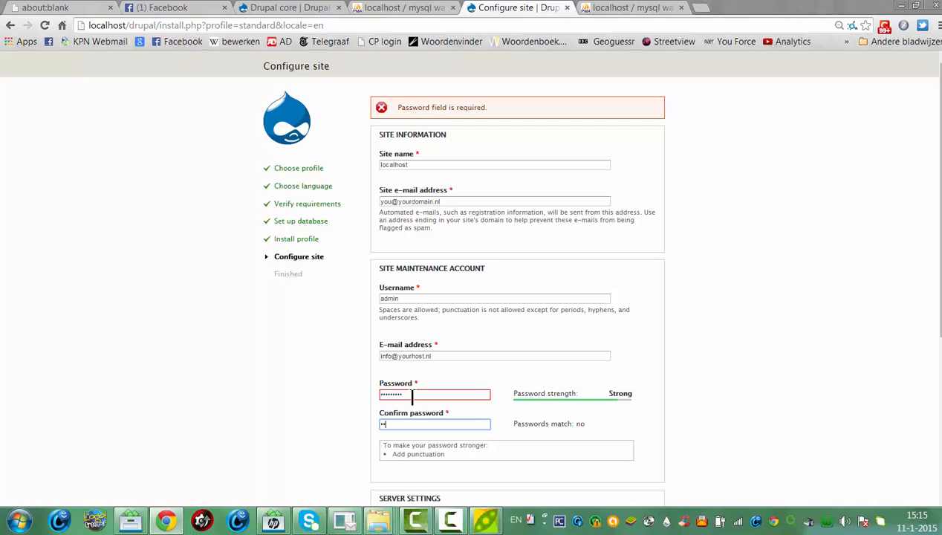
type("•••••••")
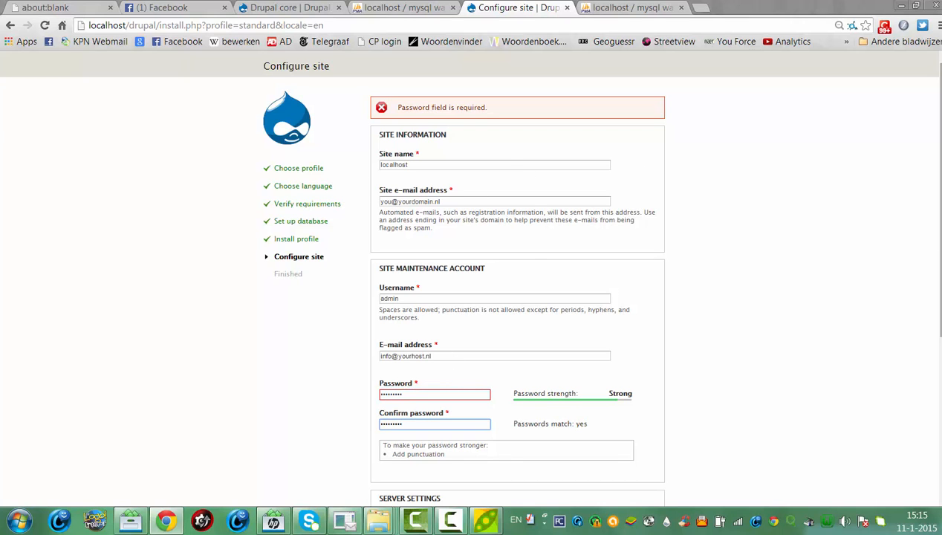
left_click_drag(940, 242, 940, 397)
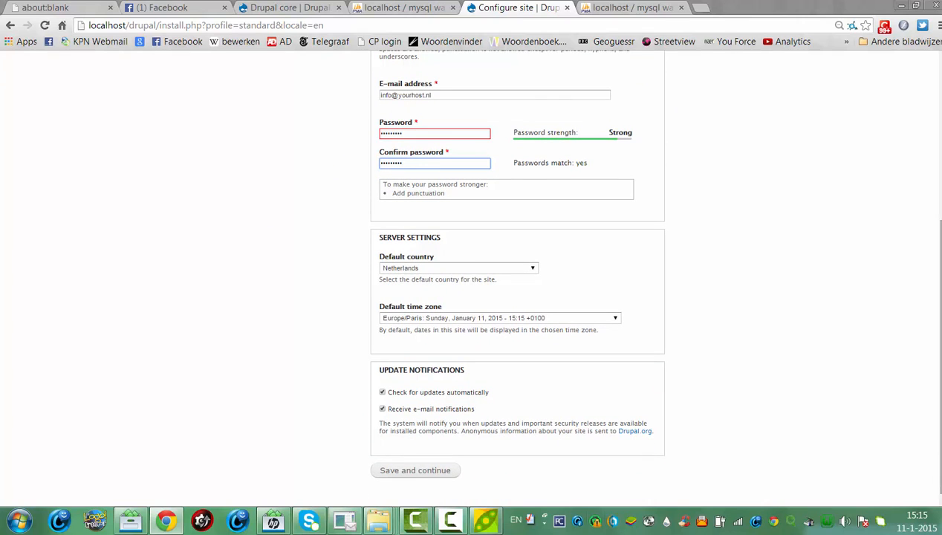
left_click(397, 475)
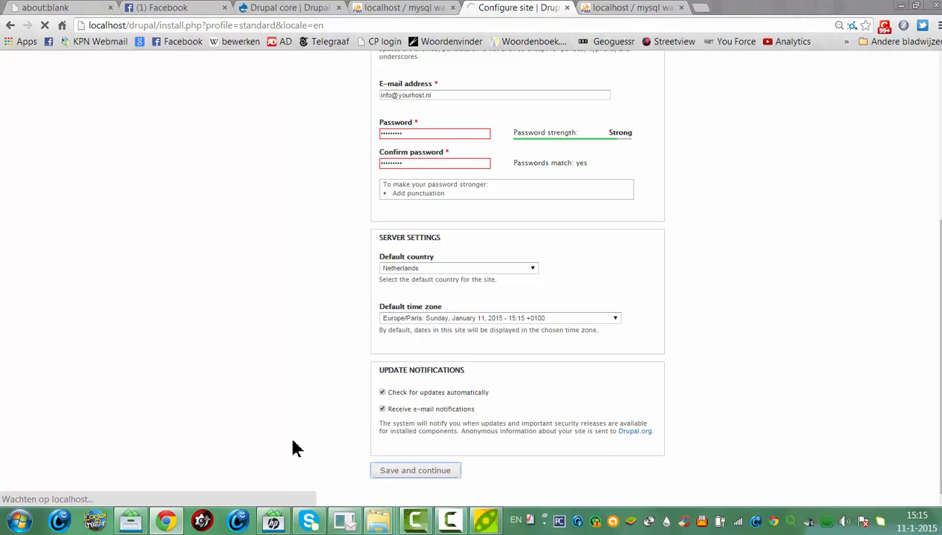
scroll(927, 260, "up", 2)
scroll(927, 260, "up", 1)
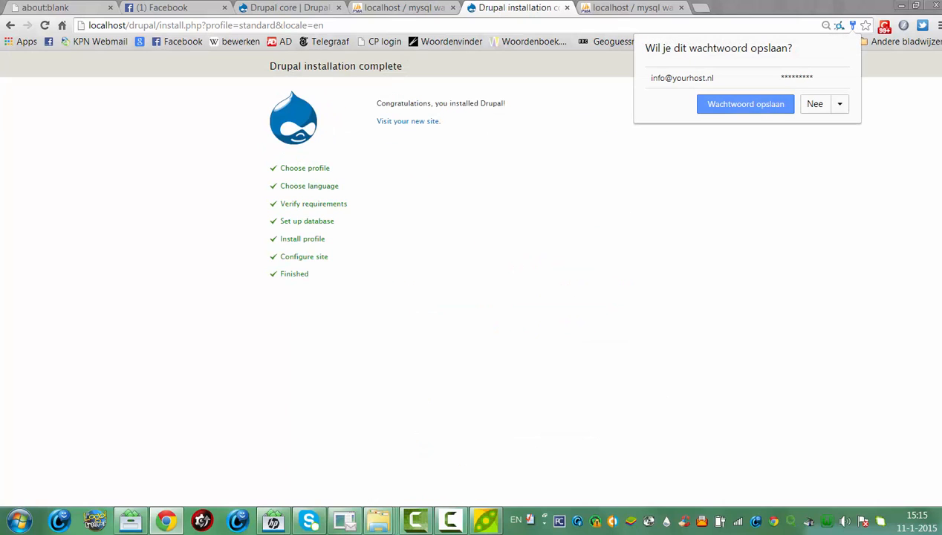
Decline Chrome's password save, go to the new localhost site, and choose Add content
left_click(773, 240)
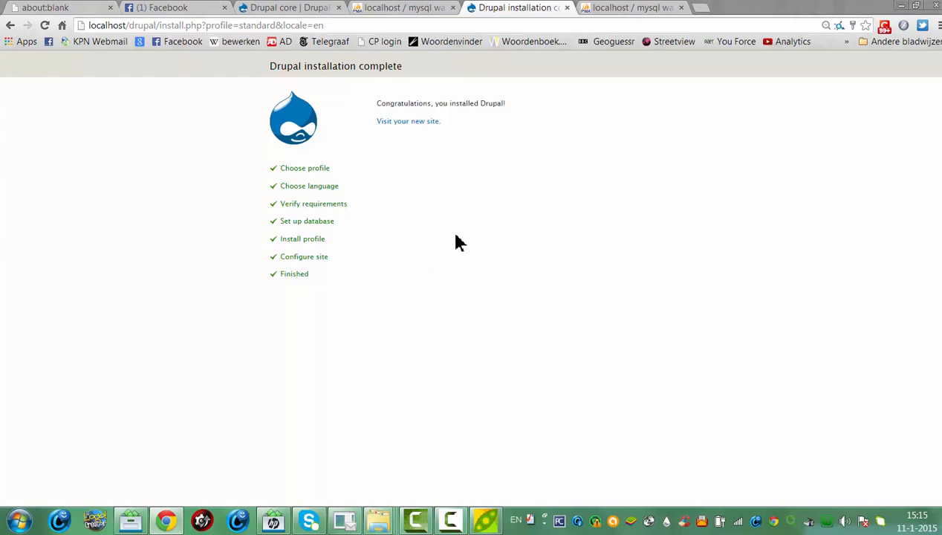
left_click(416, 122)
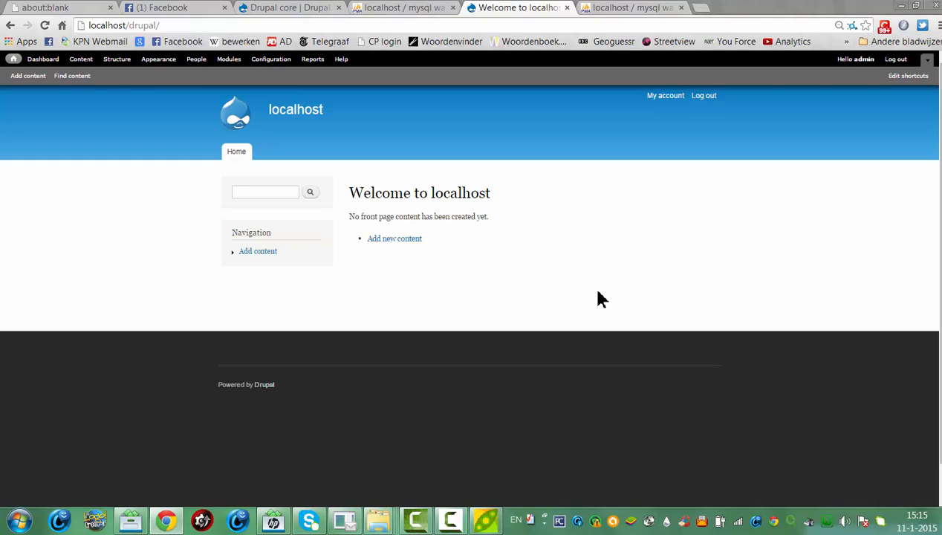
left_click(258, 253)
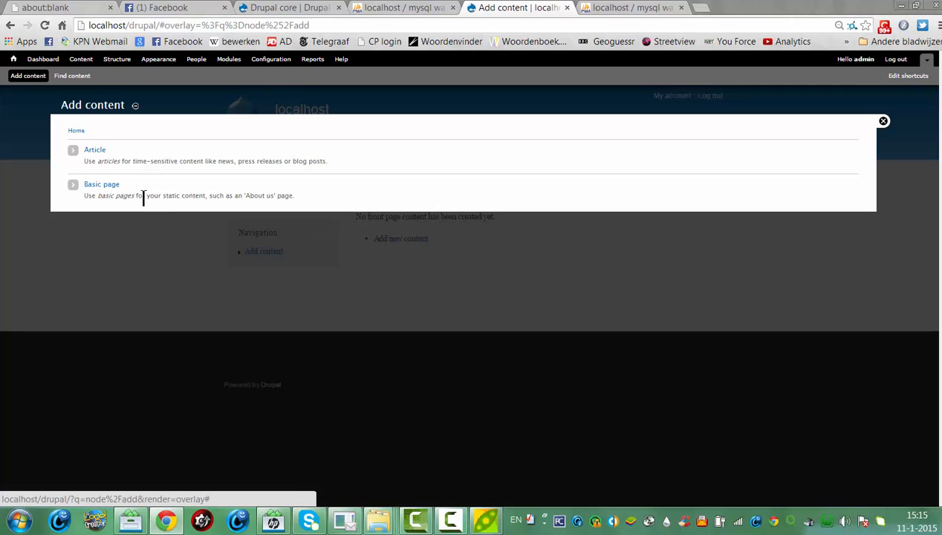
Create an Article with title and body both 'Test', then bring up the image file picker
left_click(94, 152)
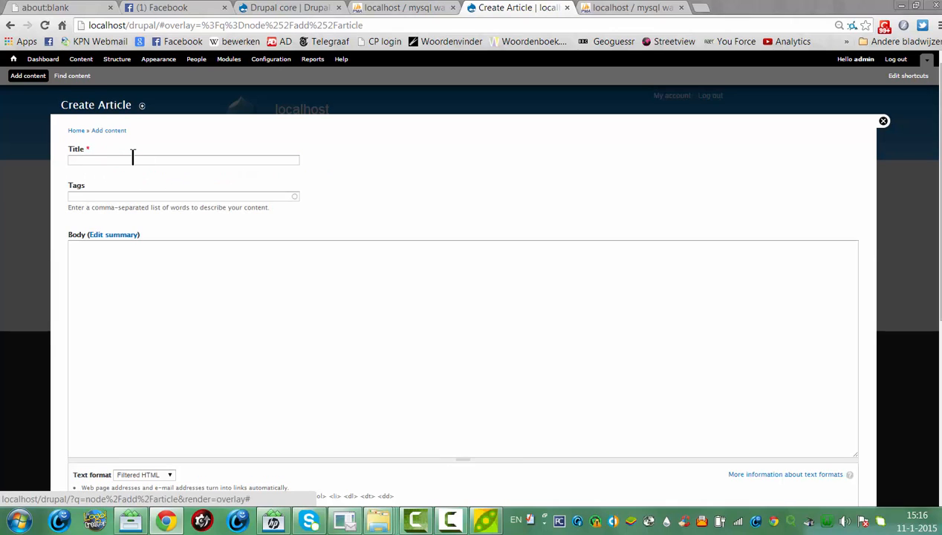
left_click(133, 157)
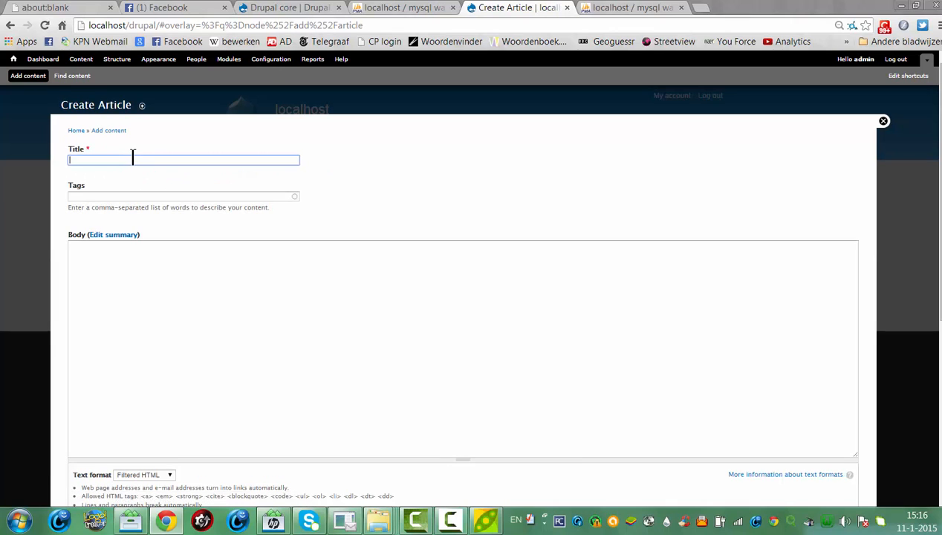
type("Test")
key("Tab")
key("Tab")
type("Test")
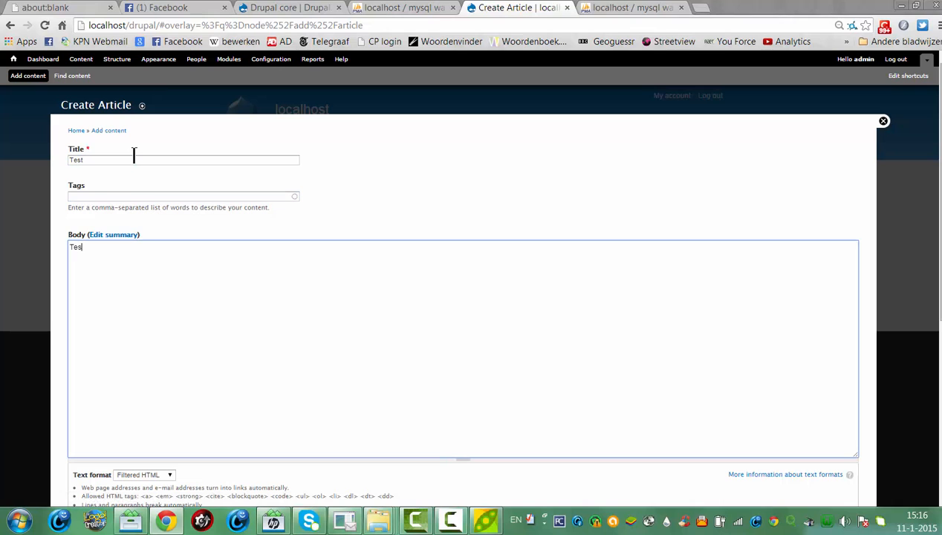
scroll(271, 216, "down", 3)
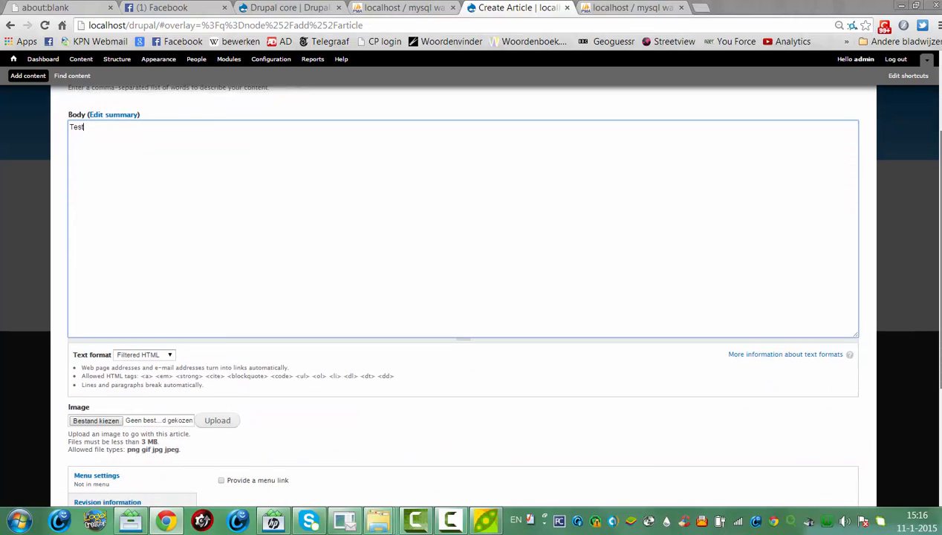
scroll(271, 283, "down", 1)
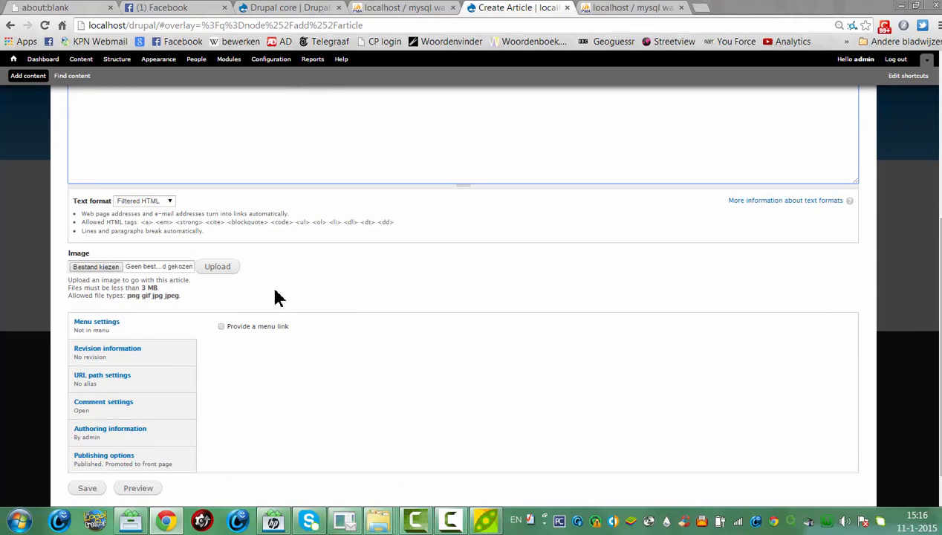
left_click(89, 269)
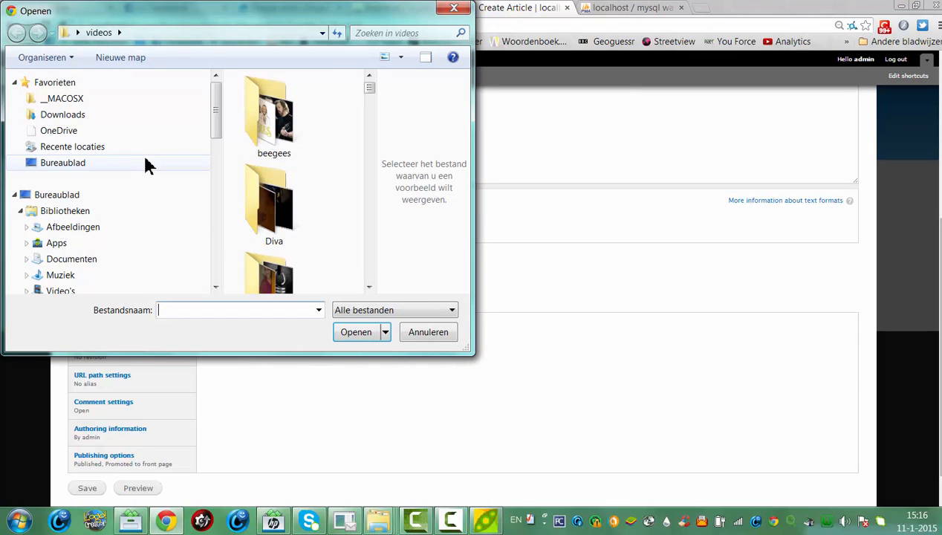
Pick WP_20141227_17_57_06_Pro from the Diva folder as the article image
left_click_drag(373, 93, 362, 110)
left_click(258, 156)
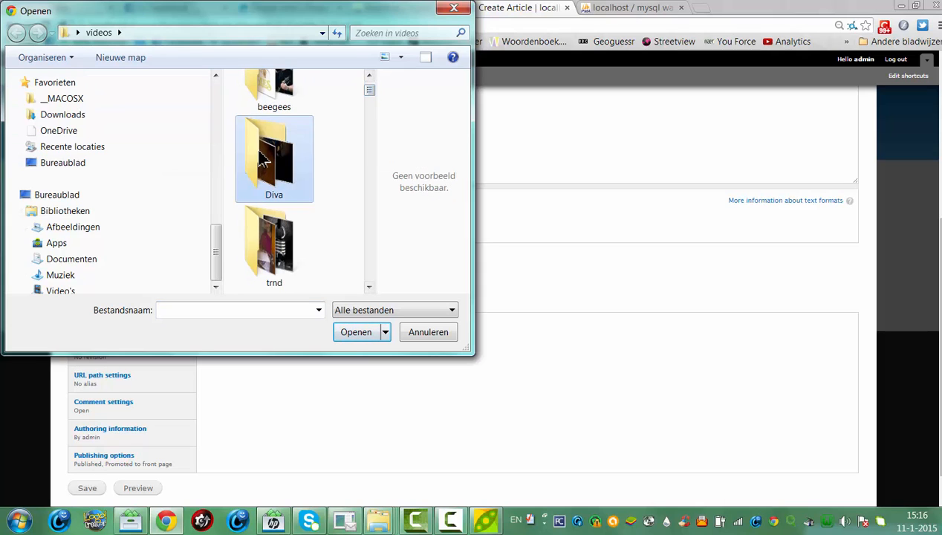
double_click(262, 157)
scroll(369, 100, "down", 1)
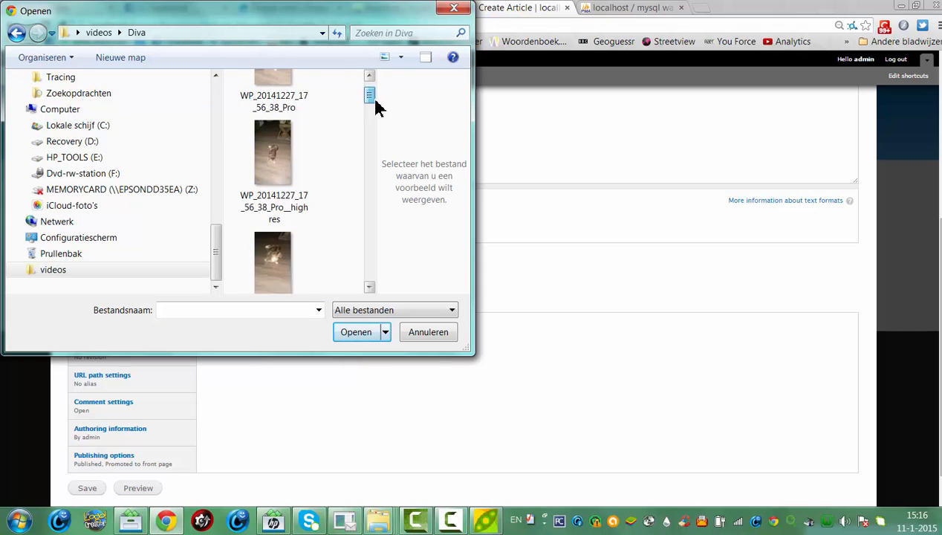
left_click_drag(376, 102, 309, 143)
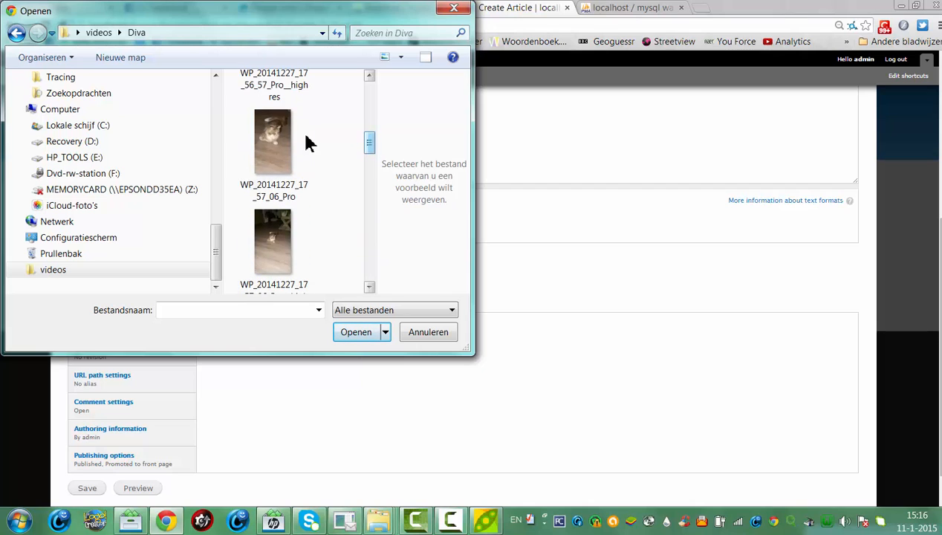
left_click(291, 142)
left_click(353, 333)
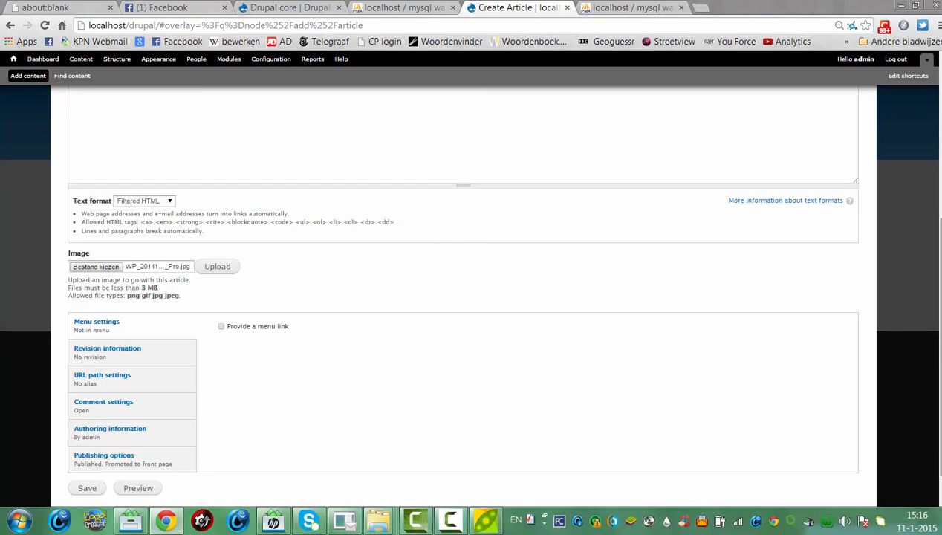
Upload the chosen cat photo to the article's Image field
scroll(484, 316, "down", 1)
scroll(471, 297, "up", 8)
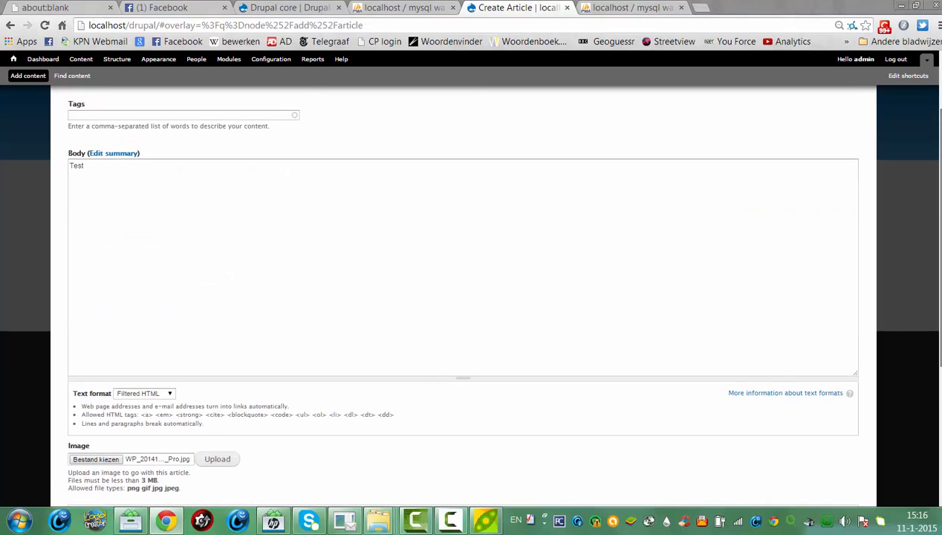
scroll(471, 297, "down", 3)
left_click_drag(941, 206, 940, 306)
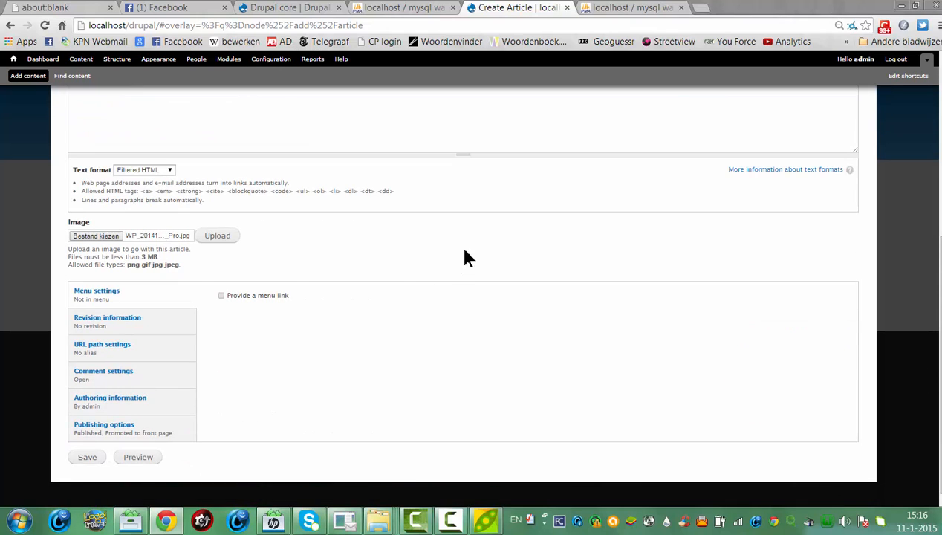
left_click(216, 237)
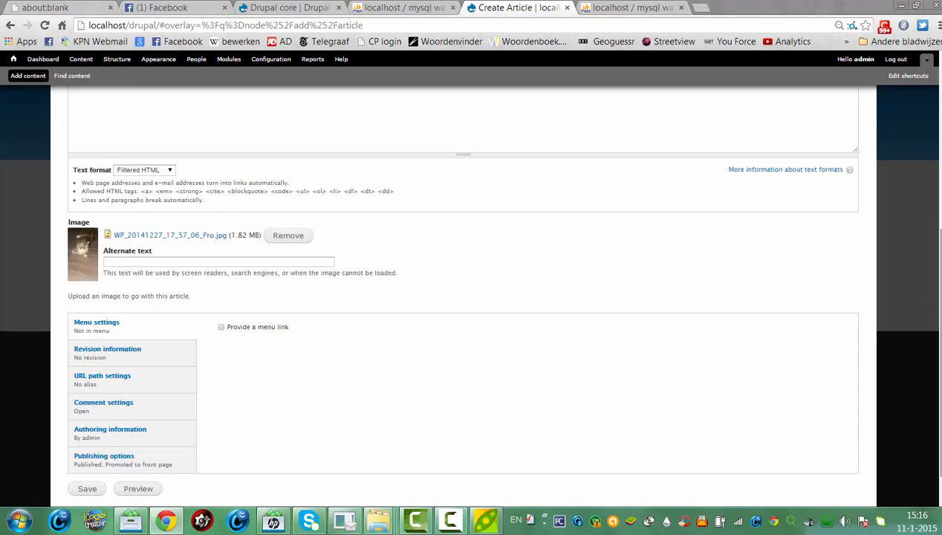
Preview the Test article, then save it
scroll(463, 297, "up", 4)
scroll(463, 298, "down", 3)
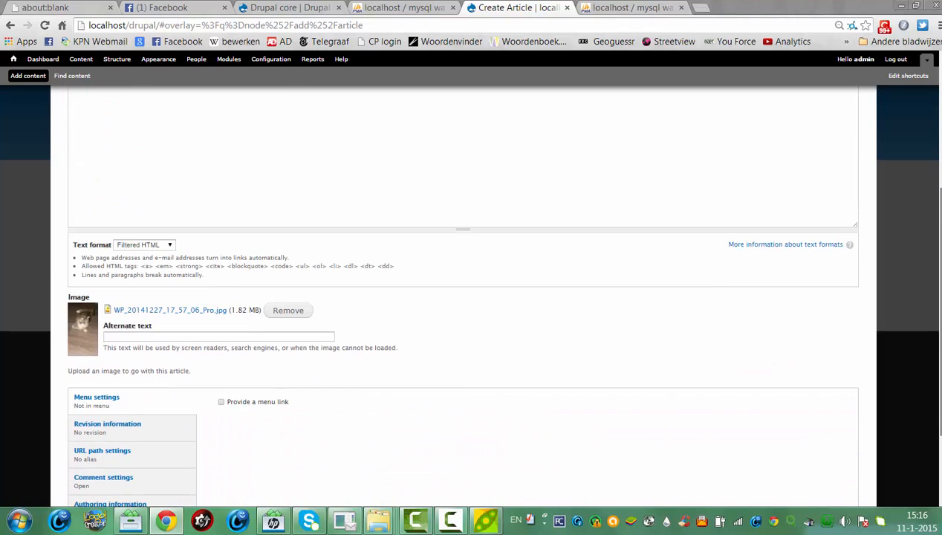
scroll(934, 204, "up", 3)
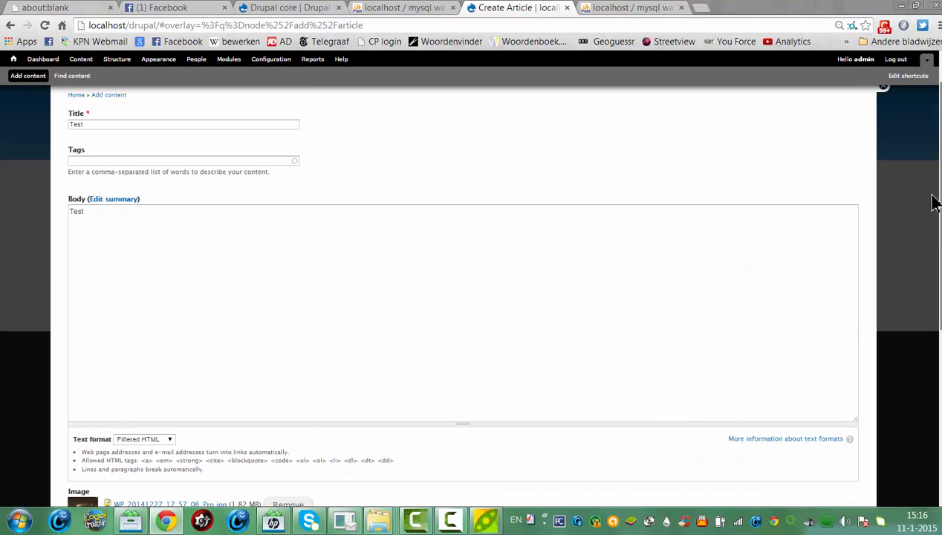
scroll(935, 203, "down", 4)
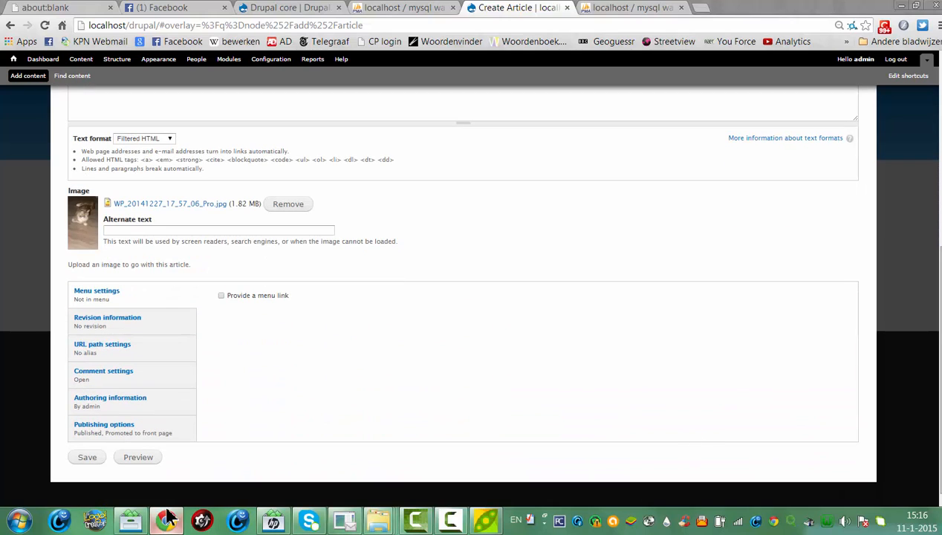
left_click(138, 458)
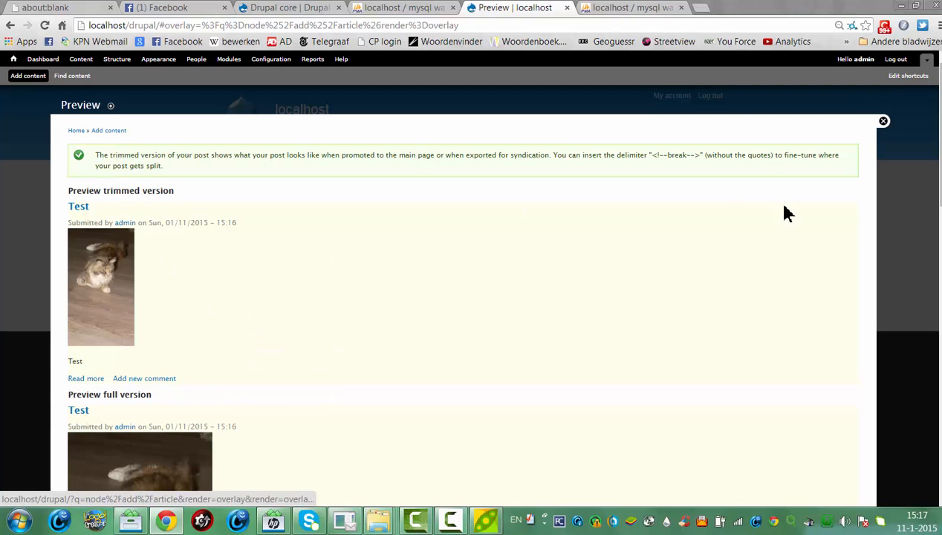
scroll(900, 182, "down", 1)
scroll(460, 297, "down", 15)
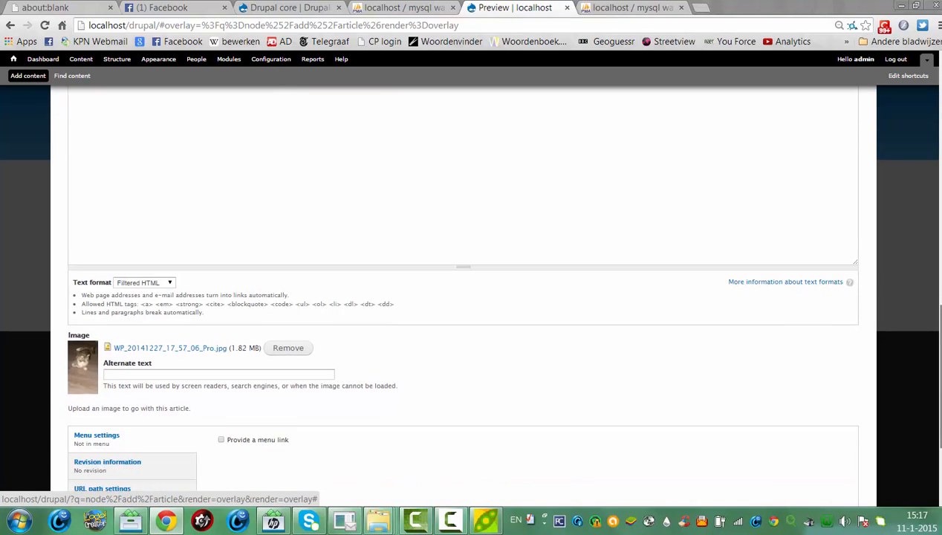
left_click(87, 457)
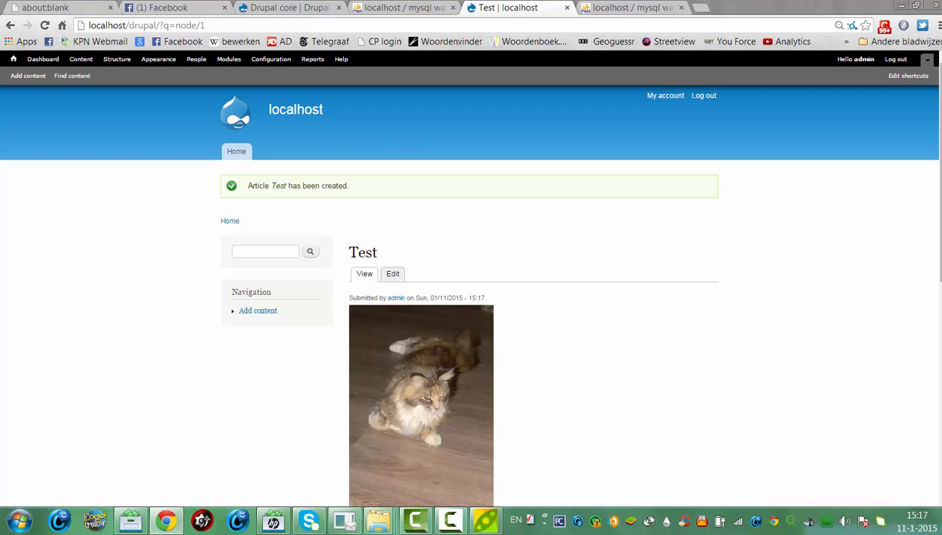
Scroll through the published Test article, then bring up the Structure administration overlay
scroll(543, 339, "down", 6)
scroll(919, 115, "up", 6)
scroll(921, 234, "down", 4)
scroll(929, 252, "down", 2)
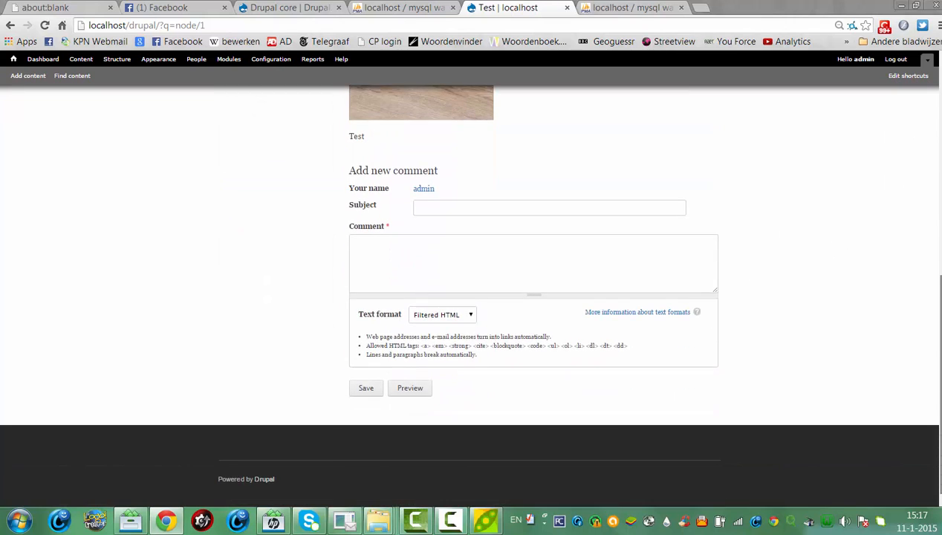
scroll(929, 253, "up", 8)
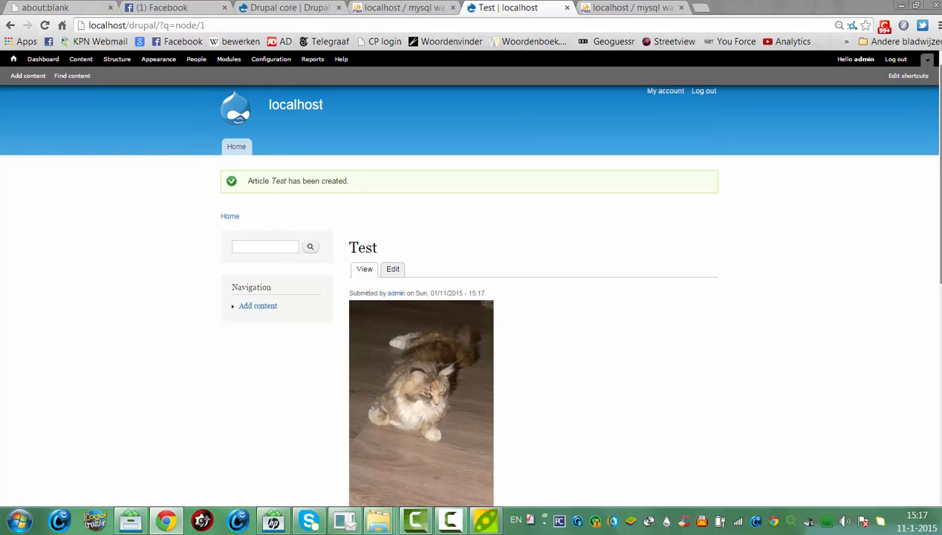
scroll(932, 197, "down", 5)
scroll(932, 197, "up", 4)
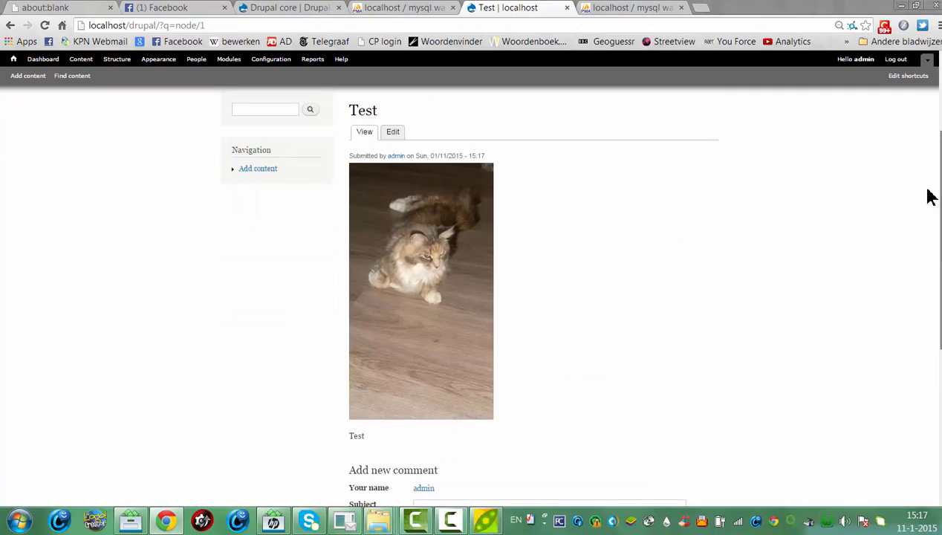
scroll(934, 223, "down", 3)
scroll(933, 249, "up", 5)
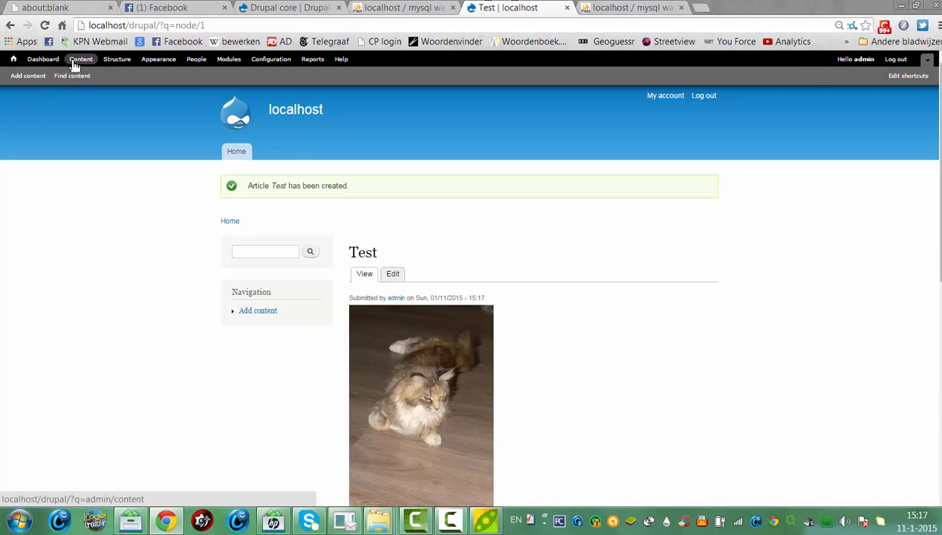
left_click(115, 59)
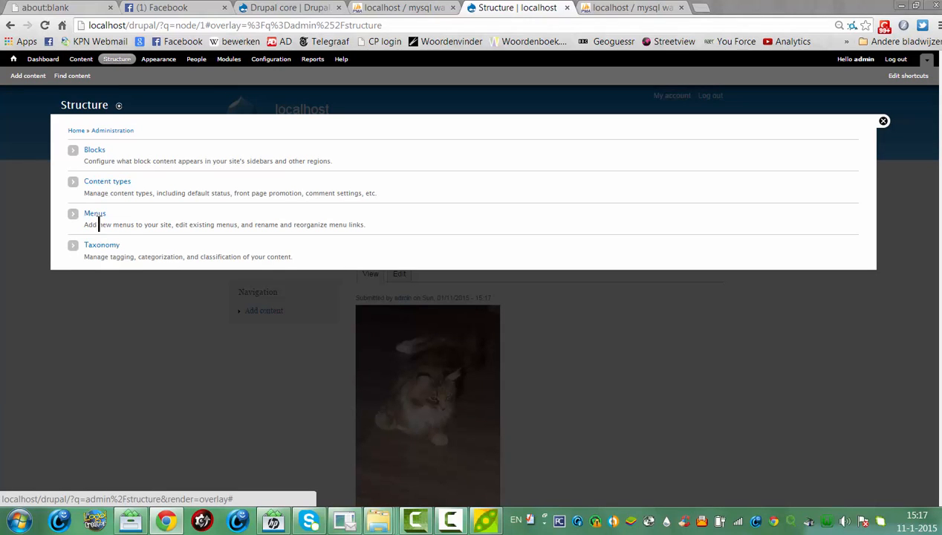
Go to Structure > Menus and start adding a link to the Main menu
left_click(93, 219)
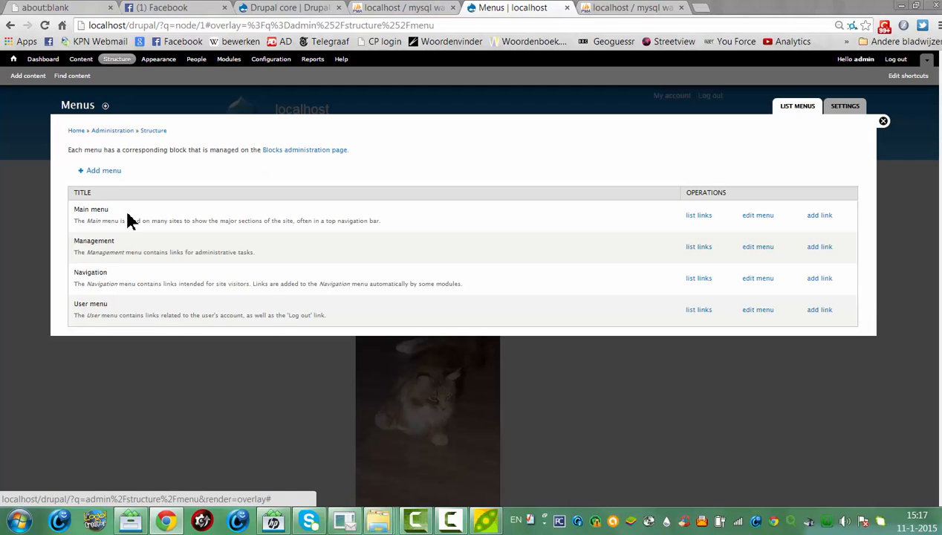
left_click(690, 217)
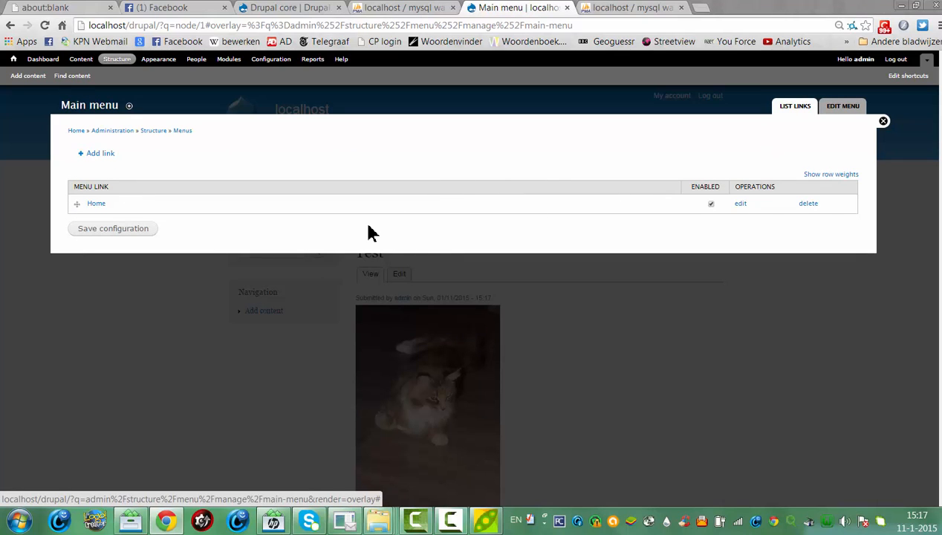
left_click(98, 156)
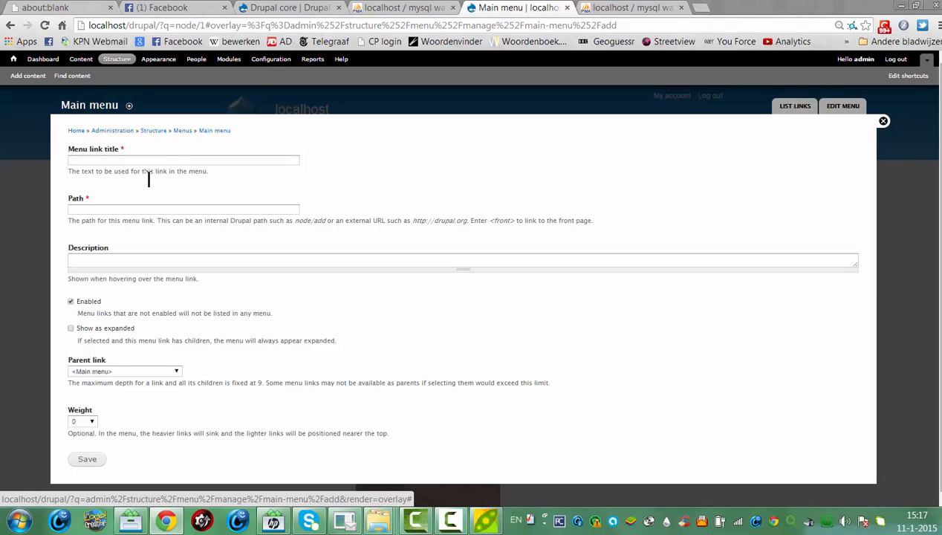
Enter link title Test, description test, parent RSS publishing, and save
left_click(130, 162)
type("Te")
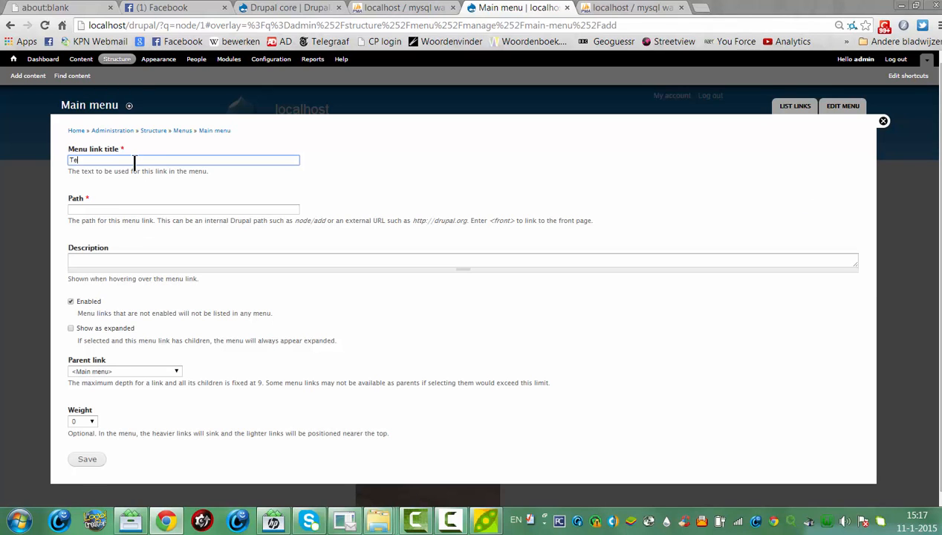
type("st")
left_click(100, 247)
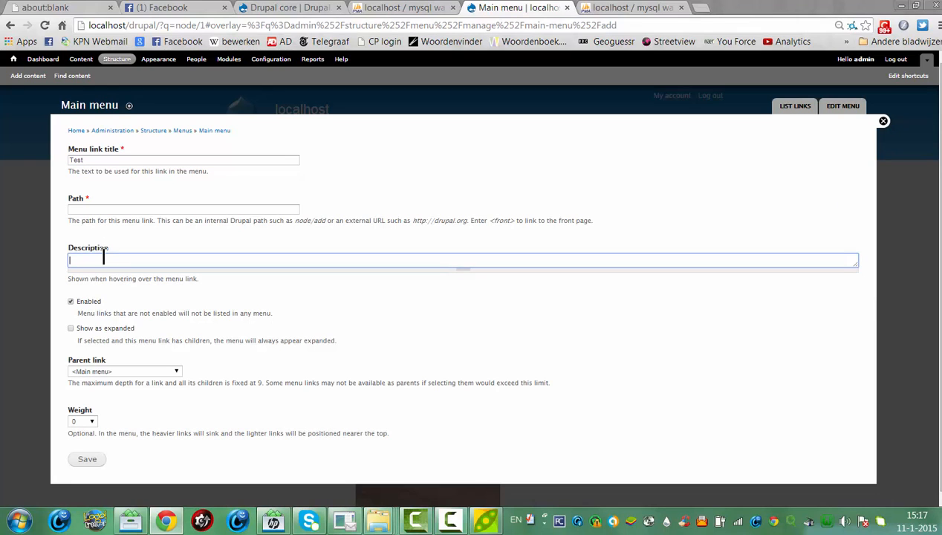
type("test")
left_click(118, 370)
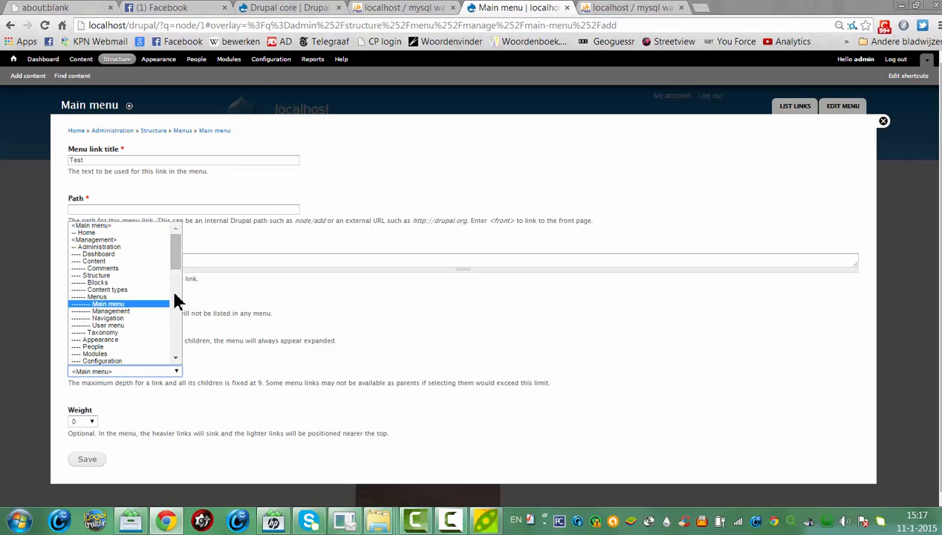
left_click_drag(177, 256, 180, 331)
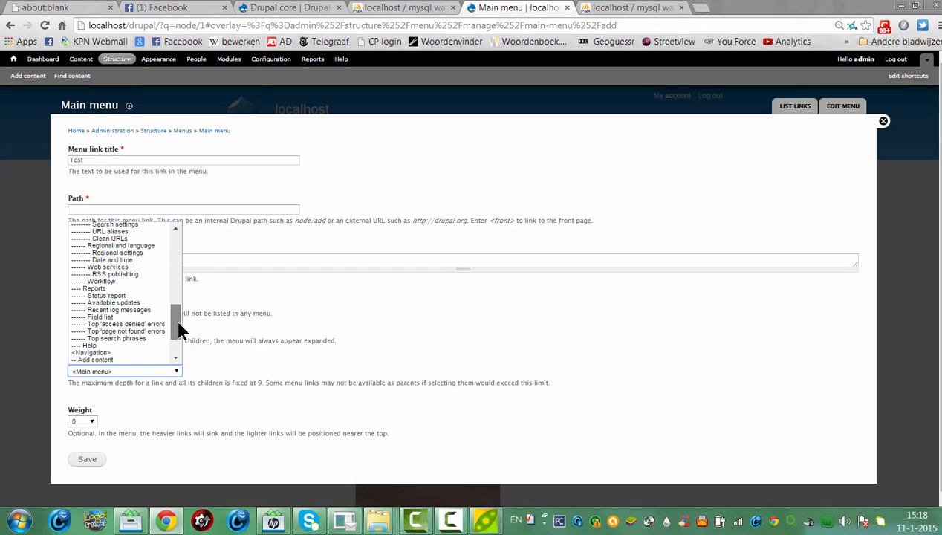
left_click(133, 273)
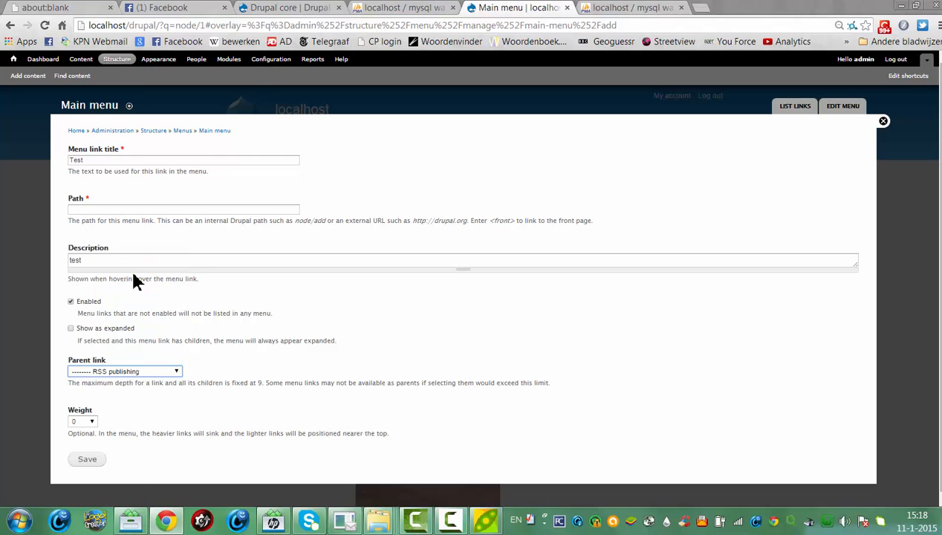
left_click(87, 458)
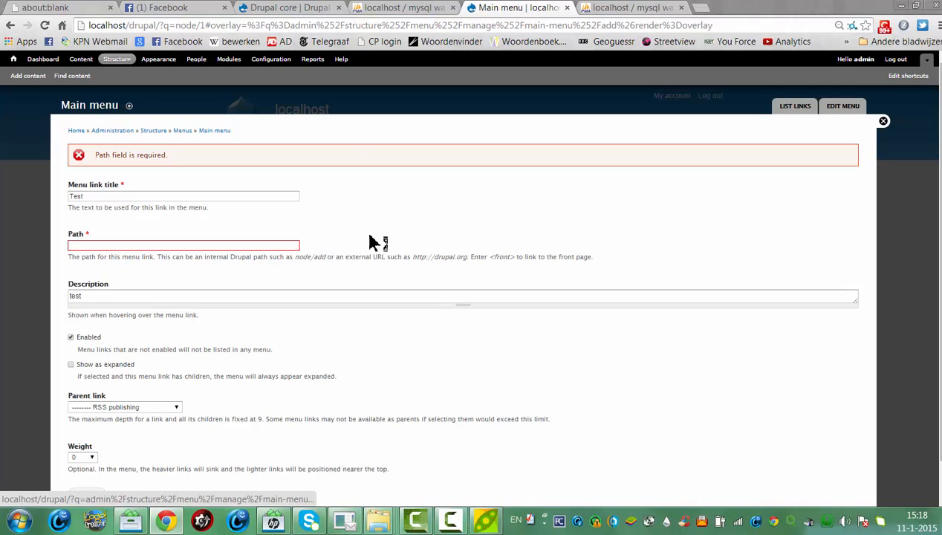
Give the link path /somewhereinyoursite/add, save, then close the rejected link form
left_click(107, 248)
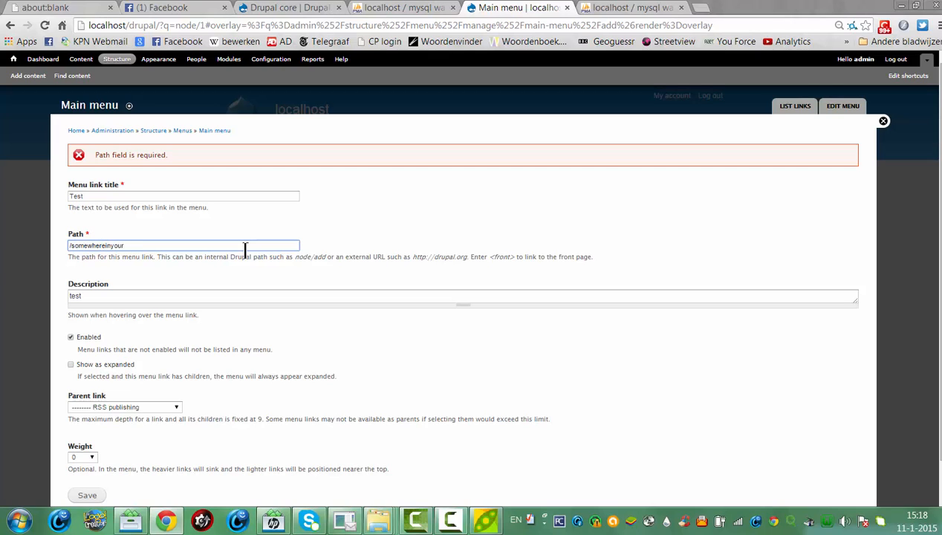
type("/")
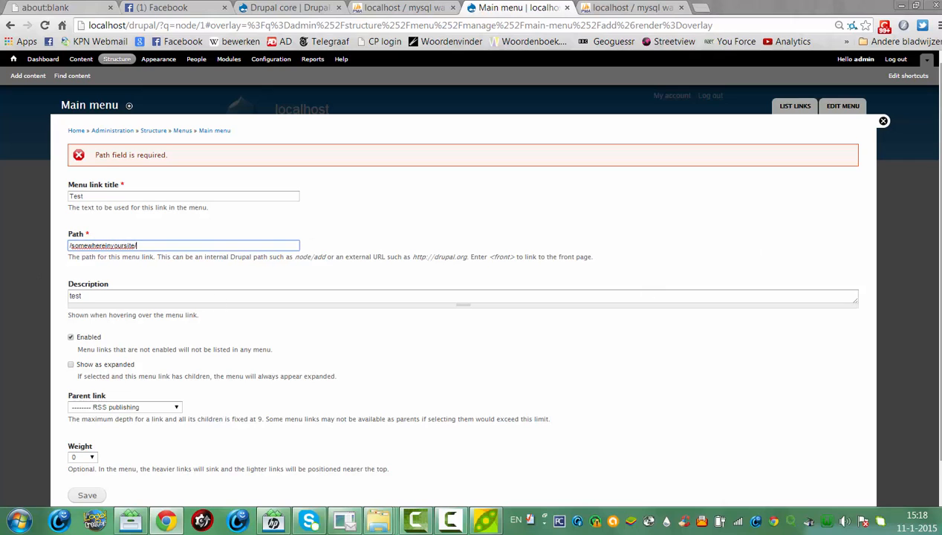
scroll(301, 239, "down", 1)
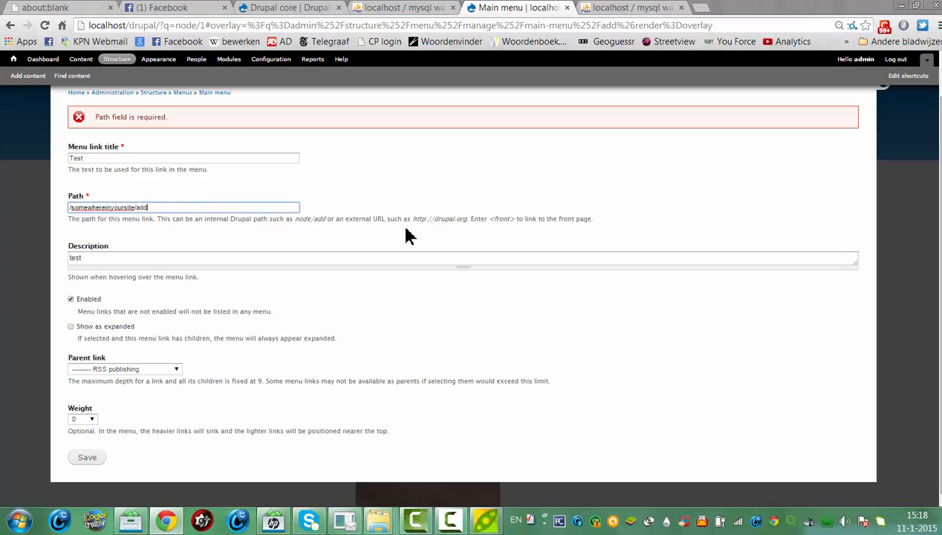
left_click(95, 465)
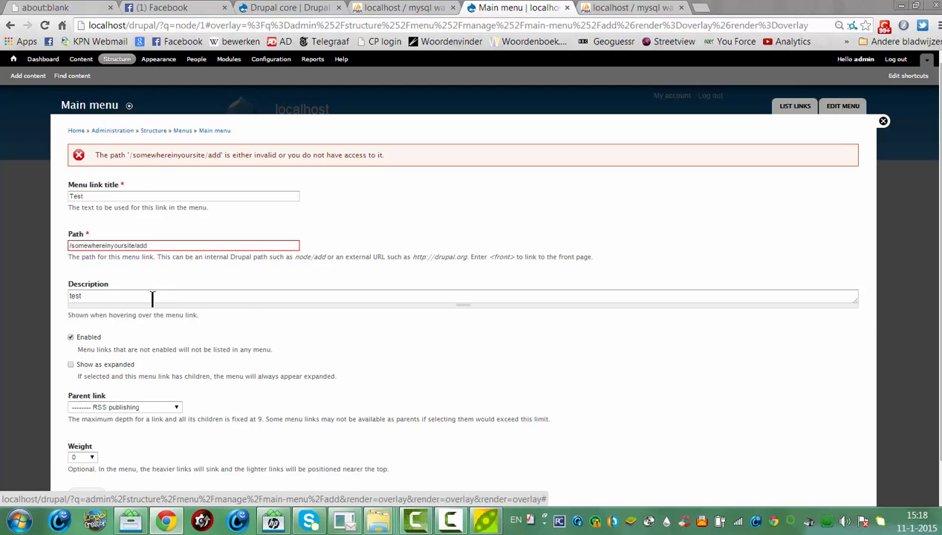
left_click(882, 122)
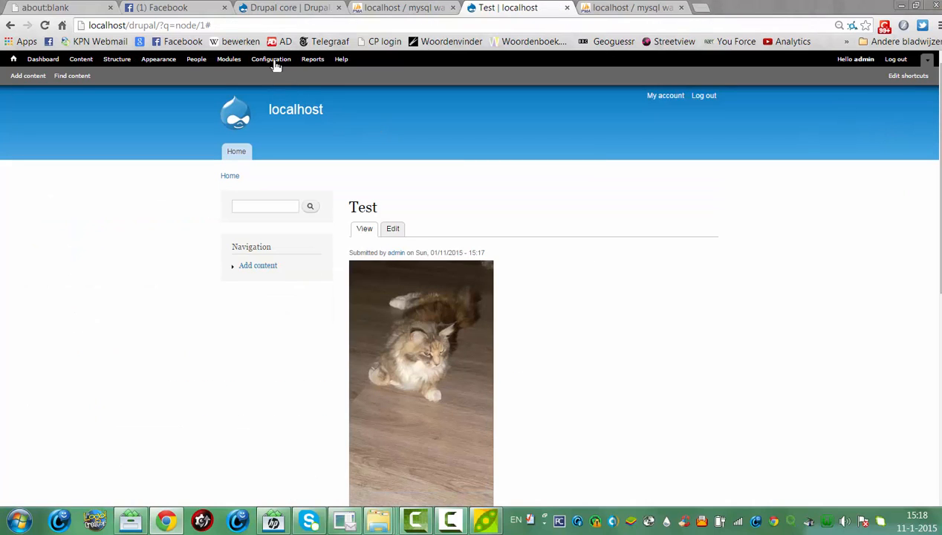
Browse the Configuration overview and open the Site information settings
left_click(272, 60)
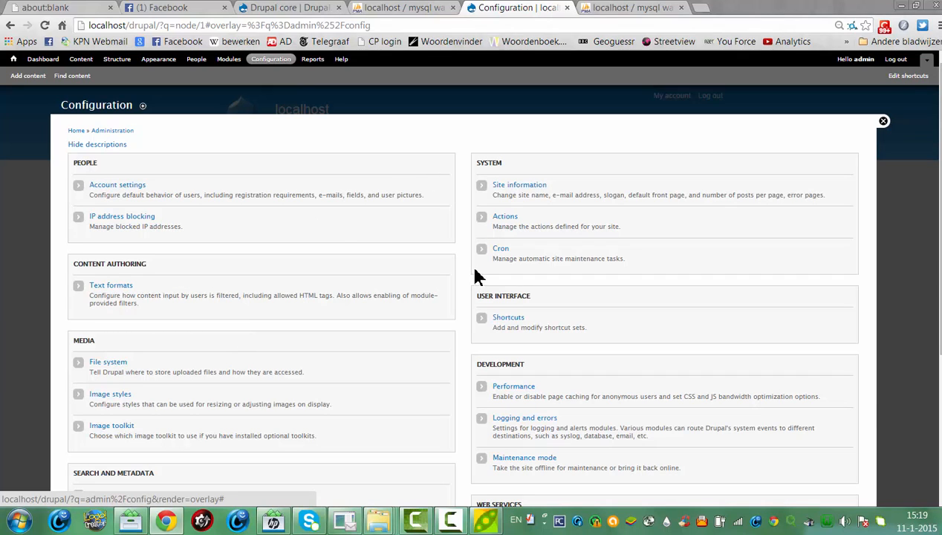
scroll(491, 282, "down", 3)
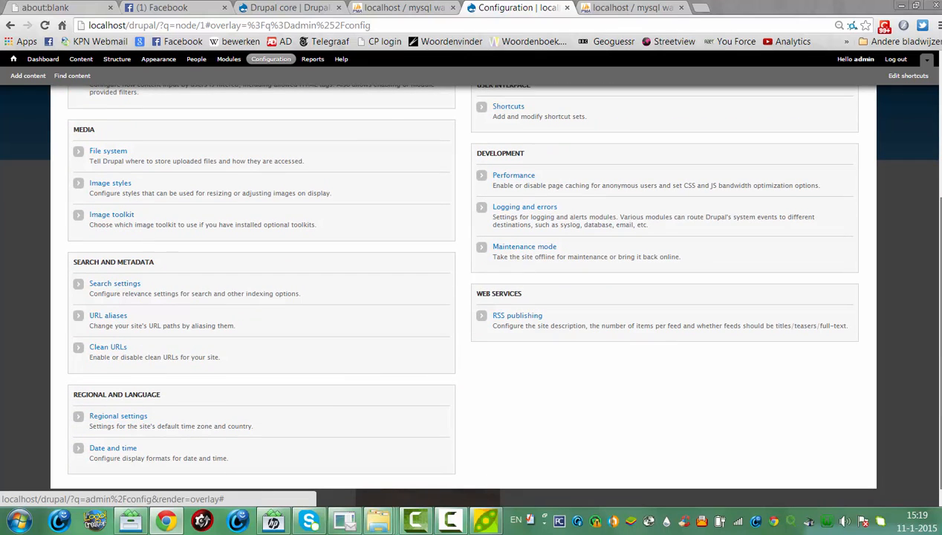
scroll(914, 162, "up", 3)
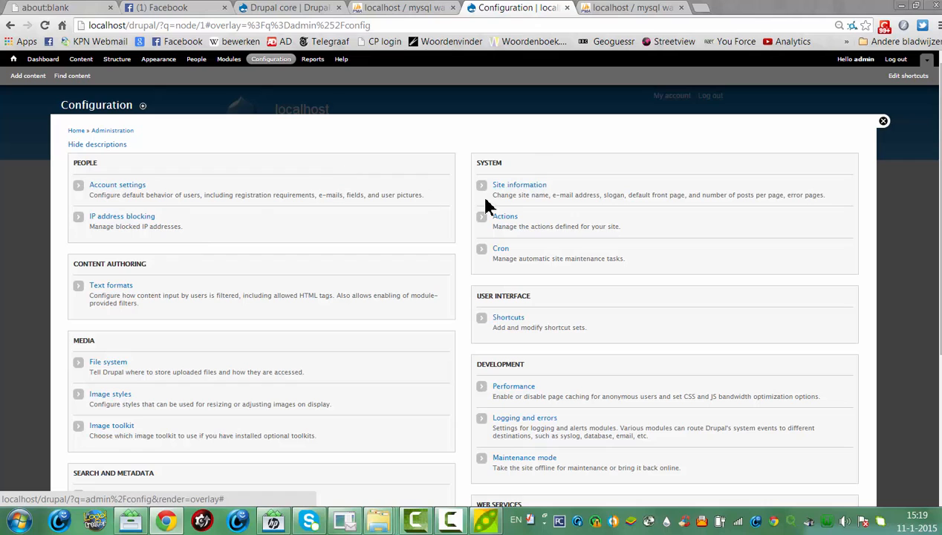
left_click(506, 185)
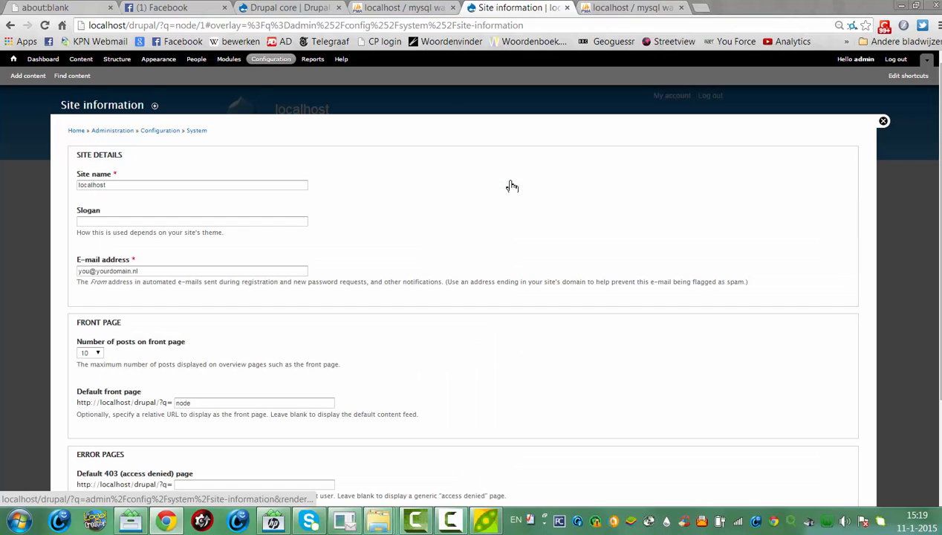
Replace site name 'localhost' with 'My Very First Drupal Website', save, and close the overlay
left_click(137, 184)
key("ctrl+a")
key("BackSpace")
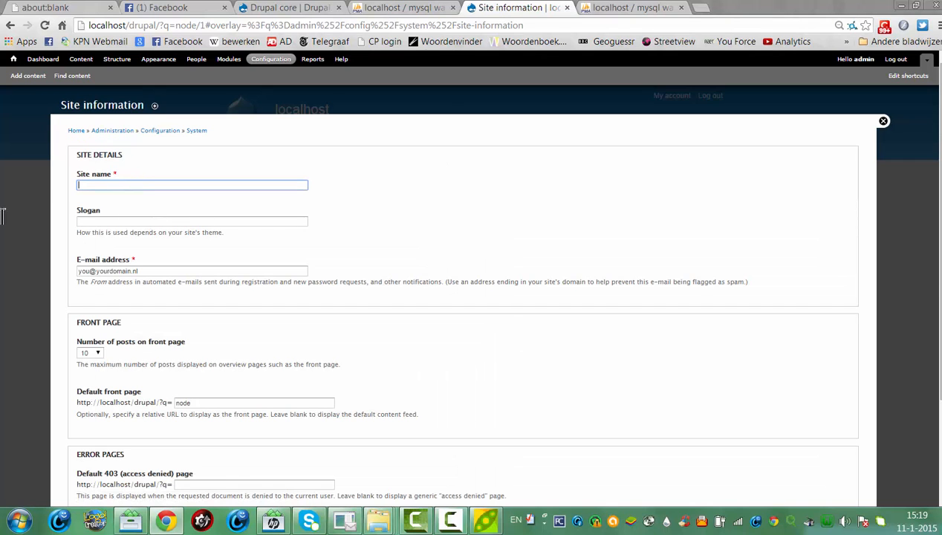
type("My Very First Drupal Website")
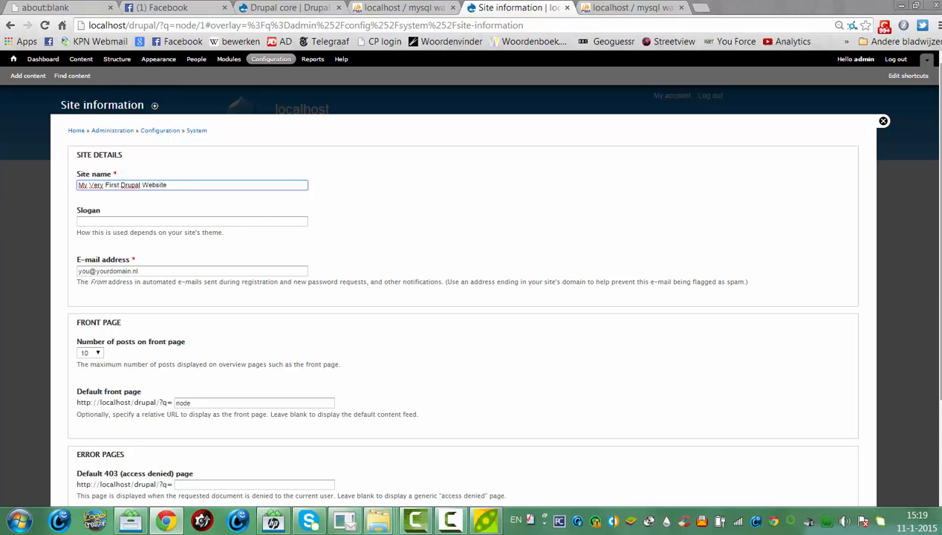
scroll(936, 274, "down", 3)
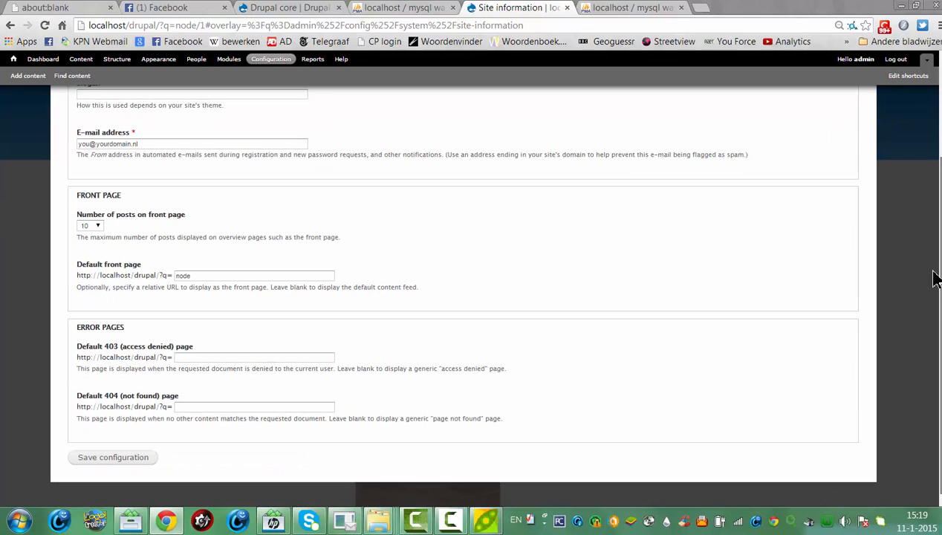
left_click(134, 458)
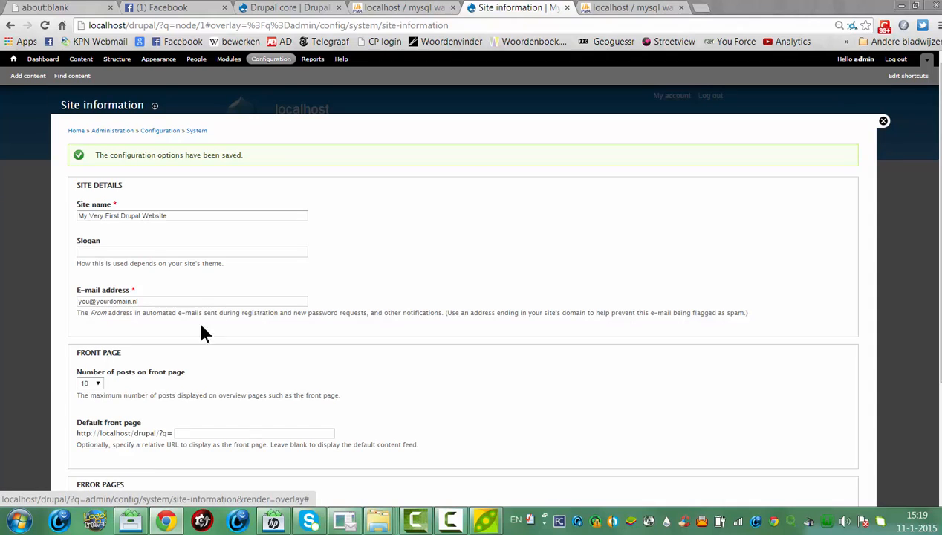
left_click(882, 122)
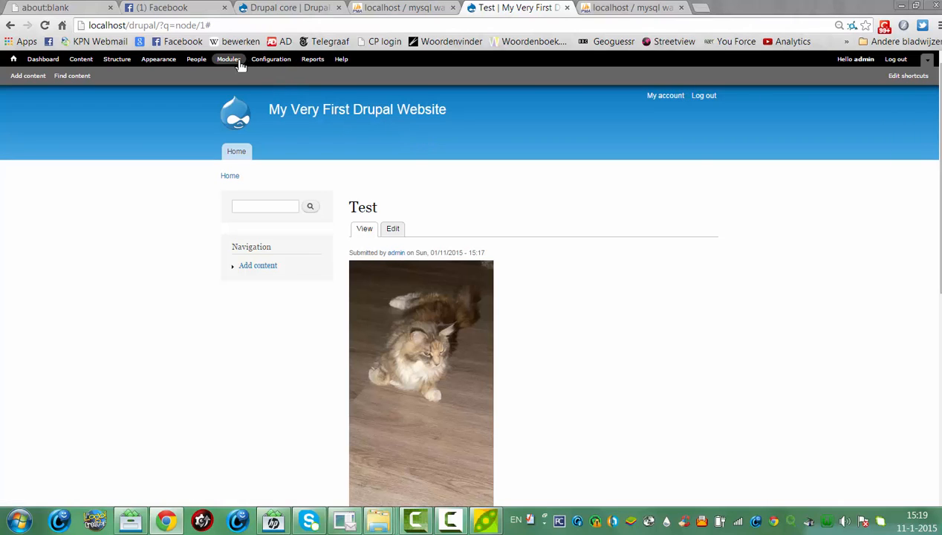
Make Seven the default theme instead of Bartik, then view the Test page
left_click(148, 64)
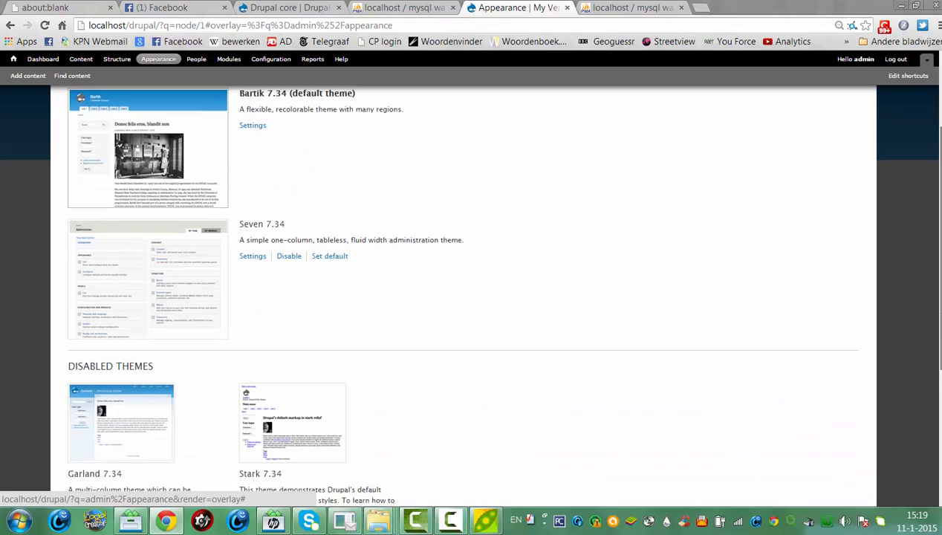
scroll(461, 297, "down", 3)
mouse_move(940, 279)
left_mouse_down()
mouse_move(940, 354)
mouse_move(933, 270)
left_mouse_up()
scroll(920, 209, "up", 4)
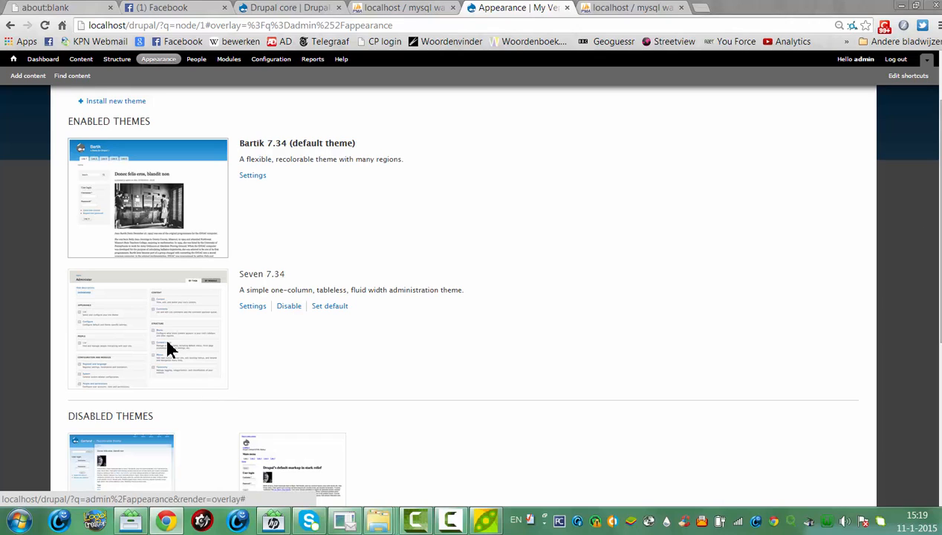
left_click(343, 315)
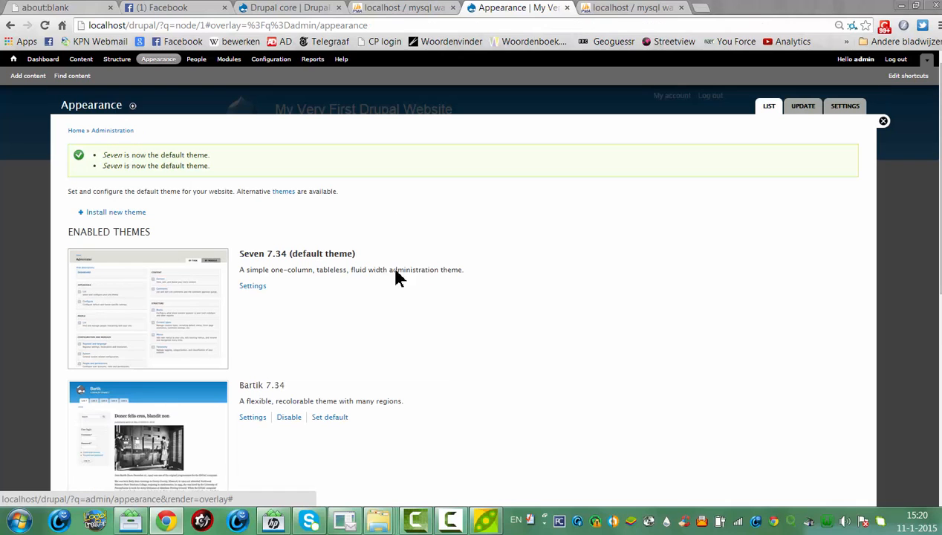
left_click(884, 123)
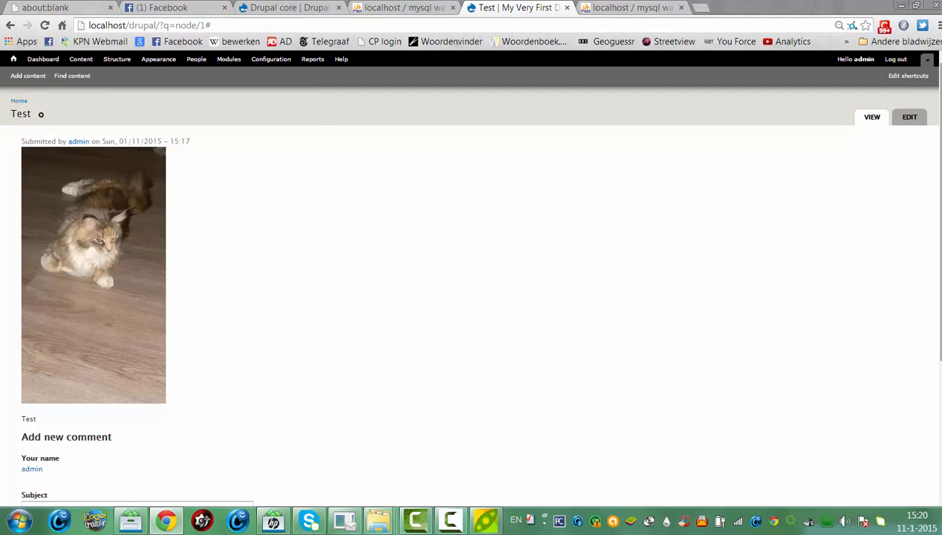
Return to the site's front page via Home and reopen the Appearance theme list
left_click_drag(940, 160, 933, 73)
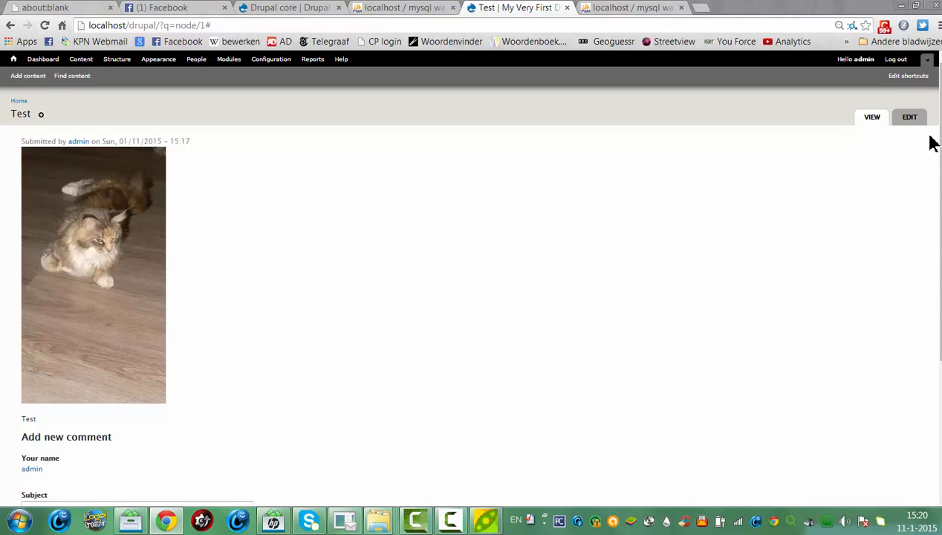
scroll(938, 149, "down", 1)
scroll(939, 149, "up", 1)
left_click(13, 60)
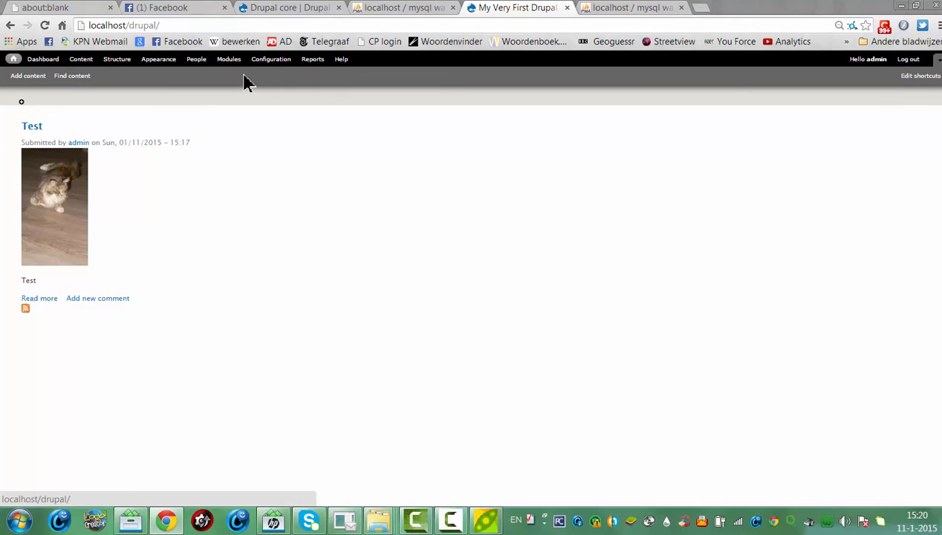
left_click(149, 64)
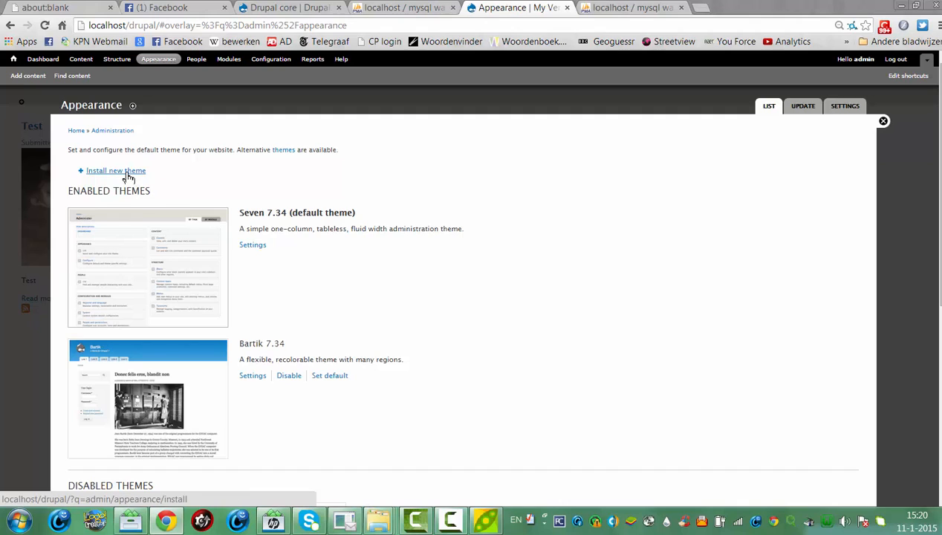
From the Install new theme form, follow the 'themes' link to drupal.org's theme listing
left_click(123, 173)
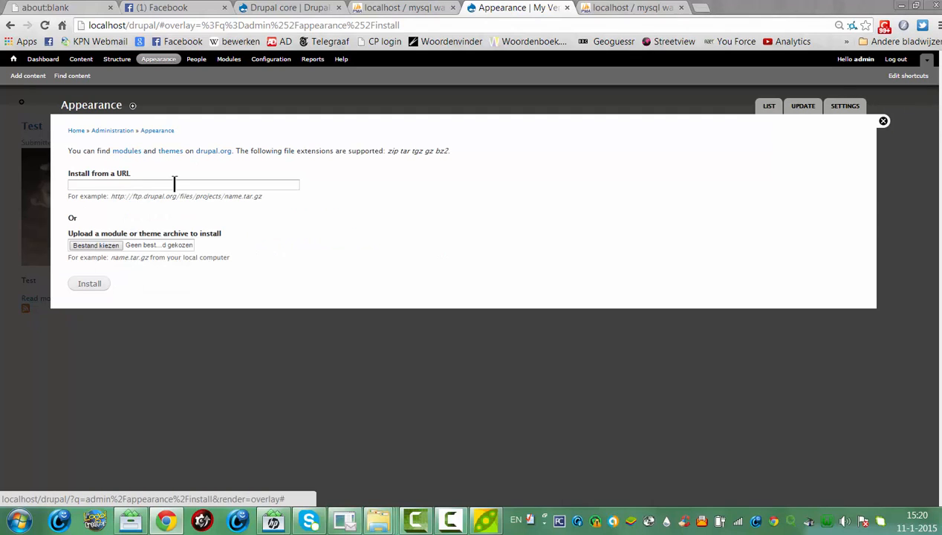
left_click(152, 186)
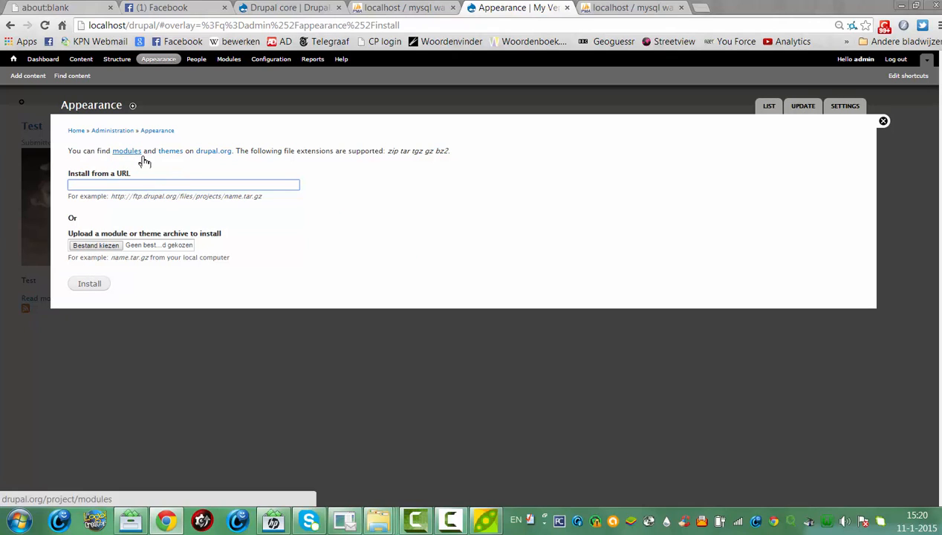
left_click(168, 155)
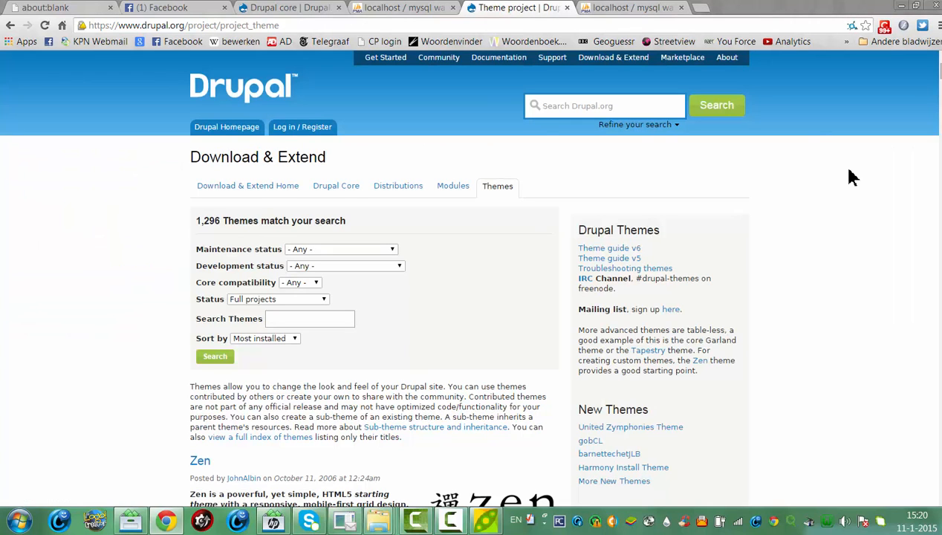
Find Corporate Clean in the drupal.org theme listing and open its project page
scroll(471, 297, "down", 15)
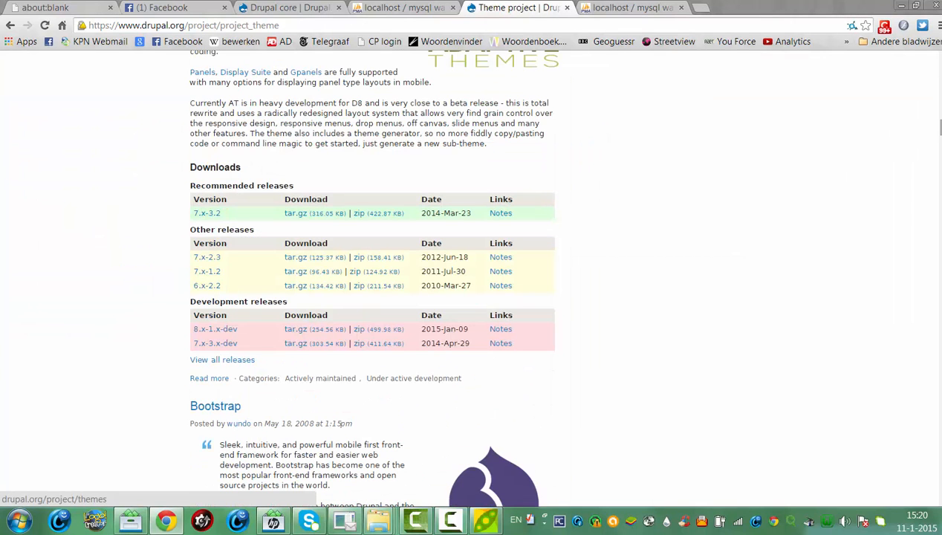
scroll(940, 132, "down", 6)
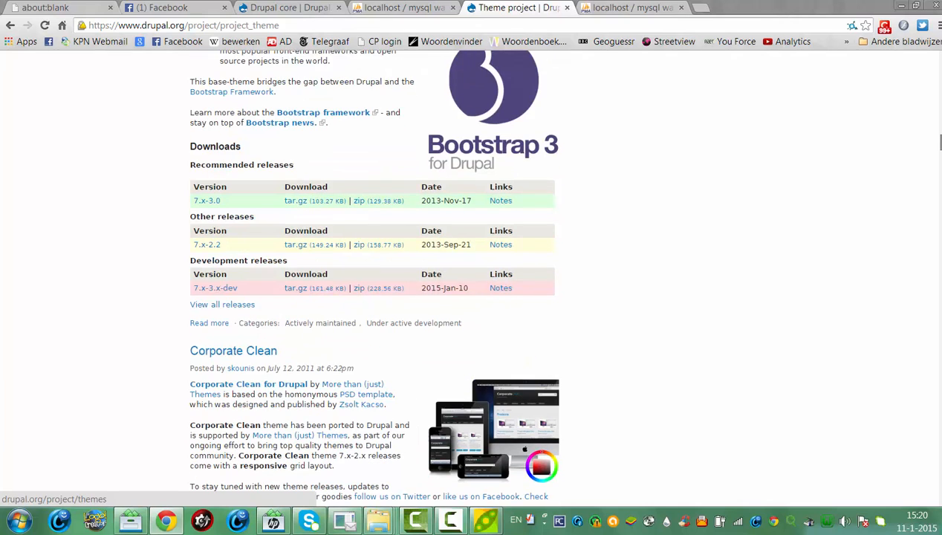
scroll(371, 275, "down", 3)
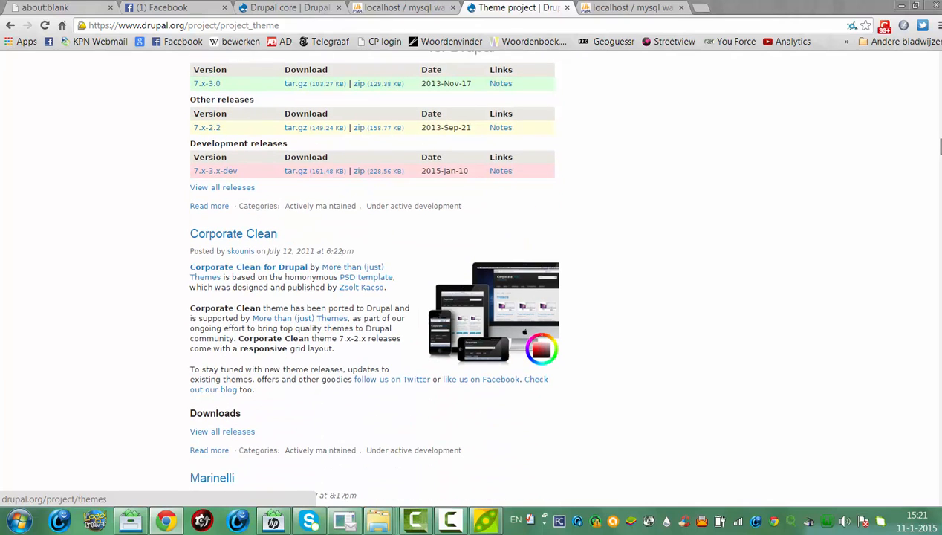
scroll(471, 297, "down", 3)
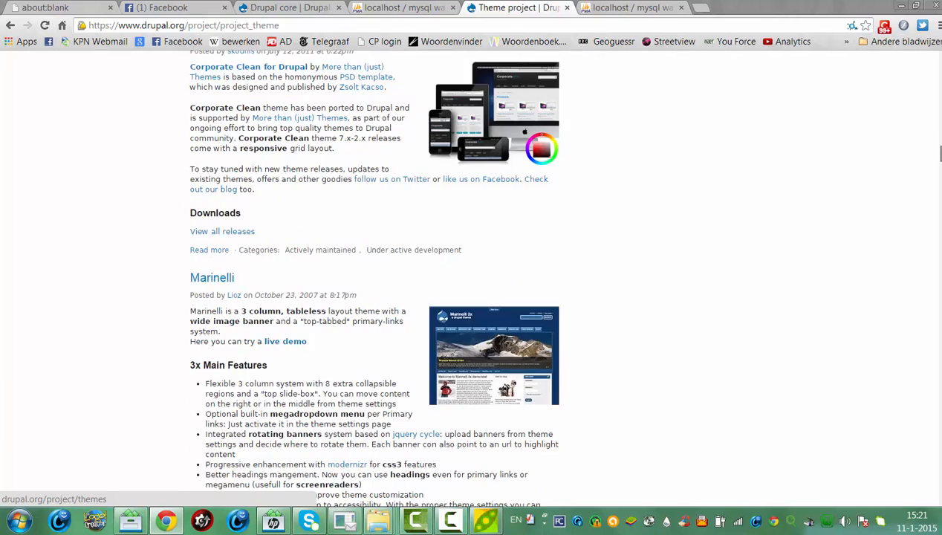
scroll(399, 285, "up", 1)
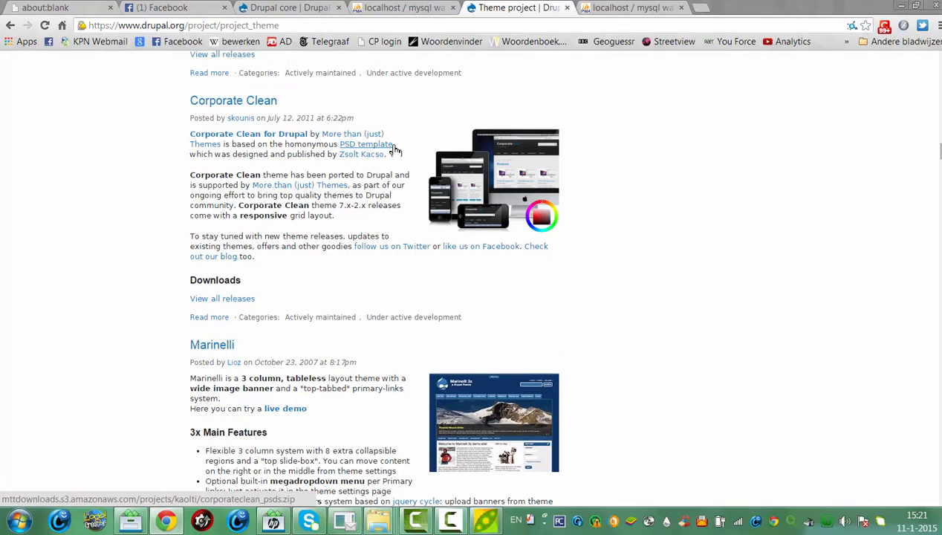
left_click(495, 179)
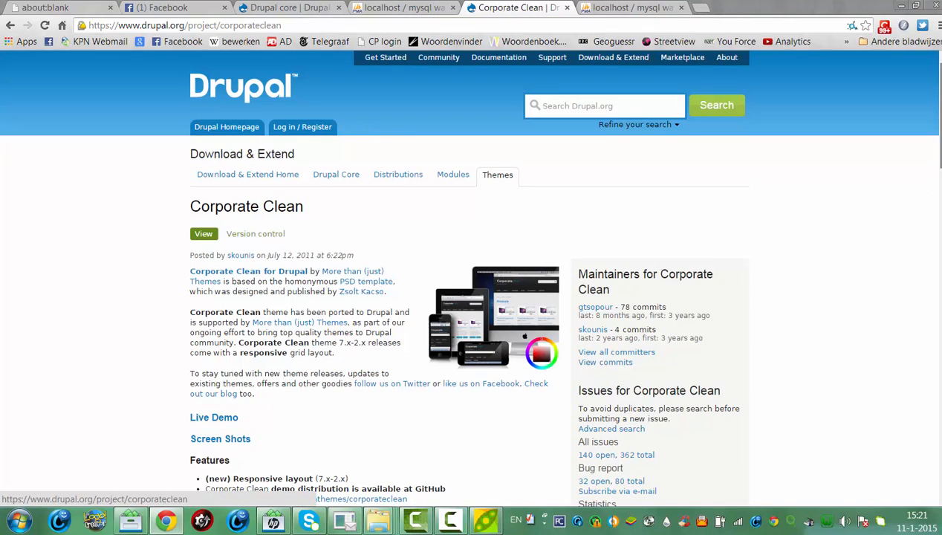
Open all Corporate Clean releases and download corporateclean-7.x-2.3.tar.gz
scroll(471, 275, "down", 15)
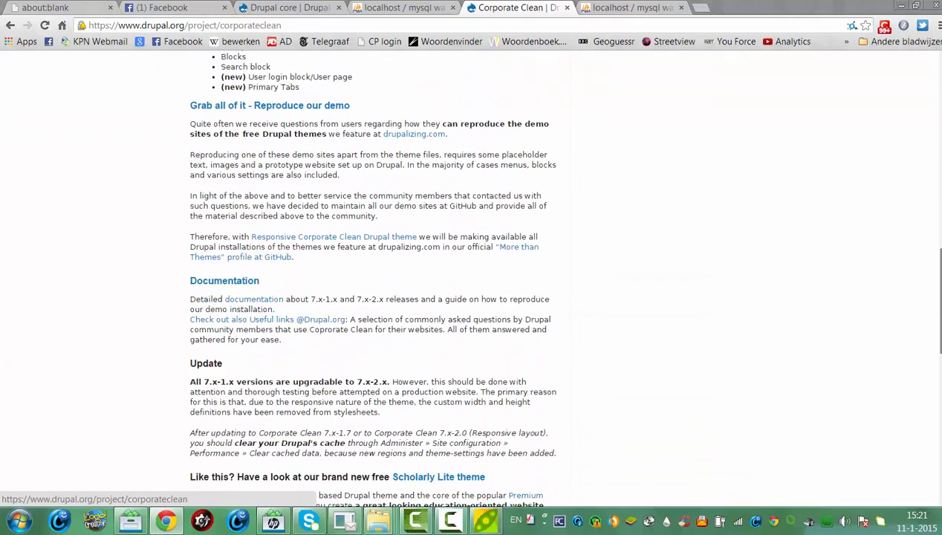
scroll(471, 275, "down", 9)
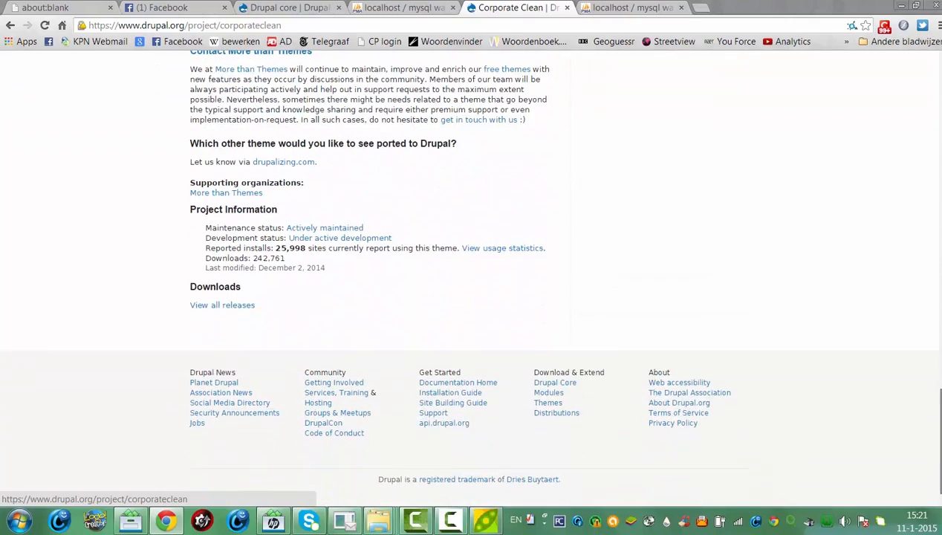
left_click(205, 307)
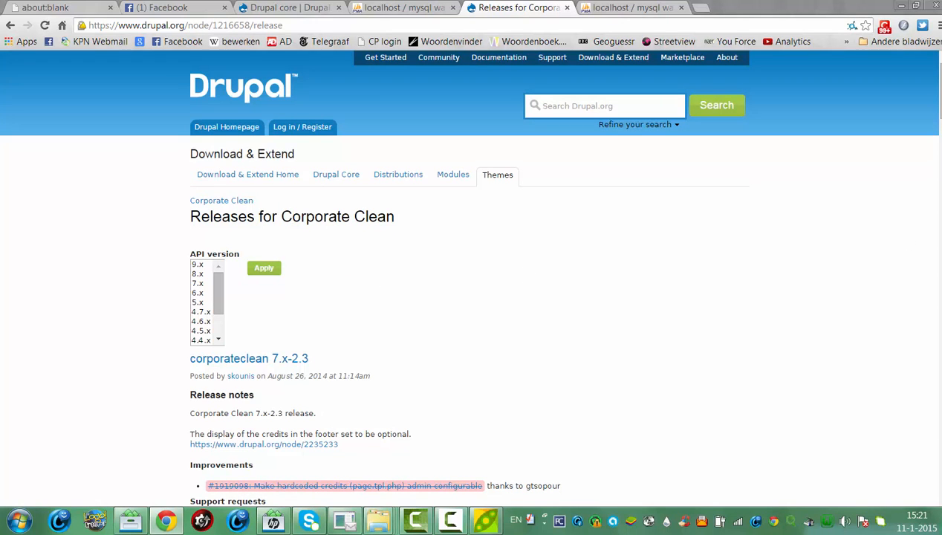
scroll(466, 277, "down", 2)
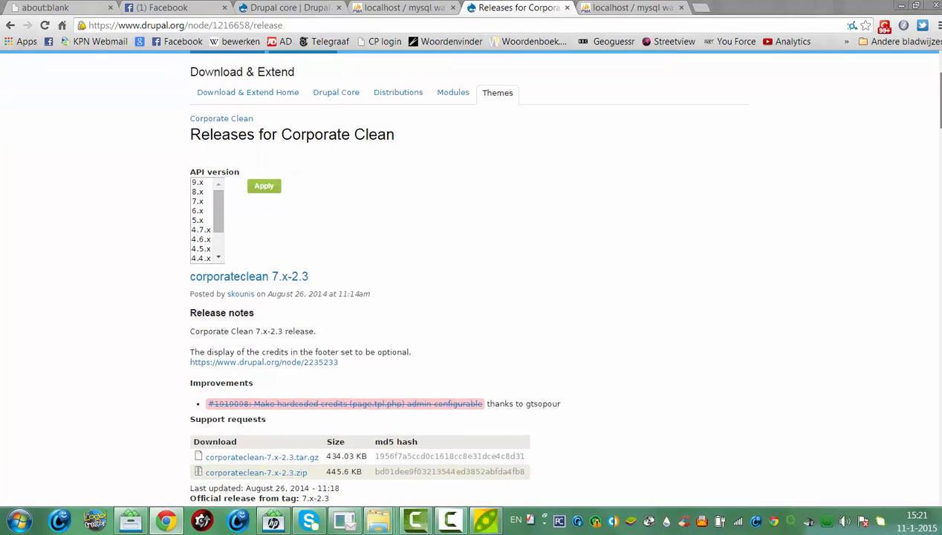
scroll(471, 276, "down", 1)
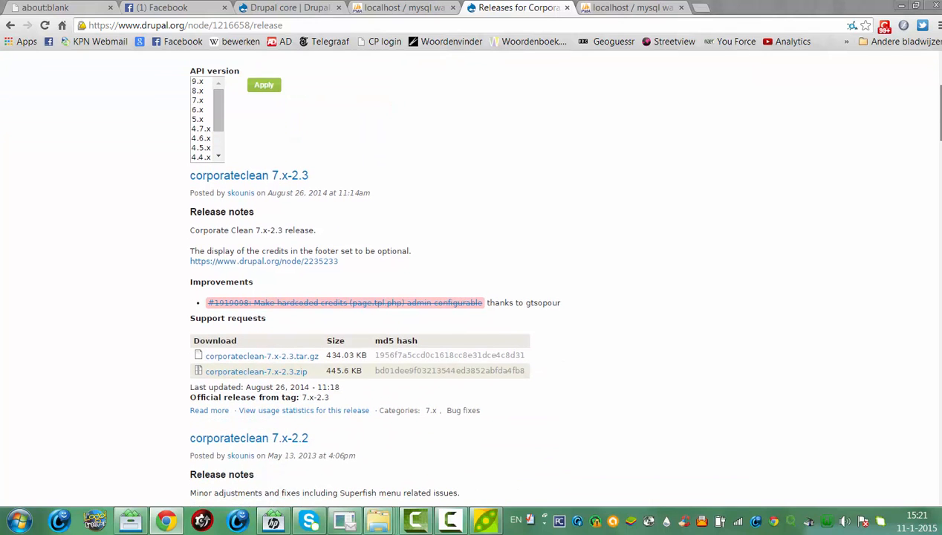
scroll(372, 274, "down", 1)
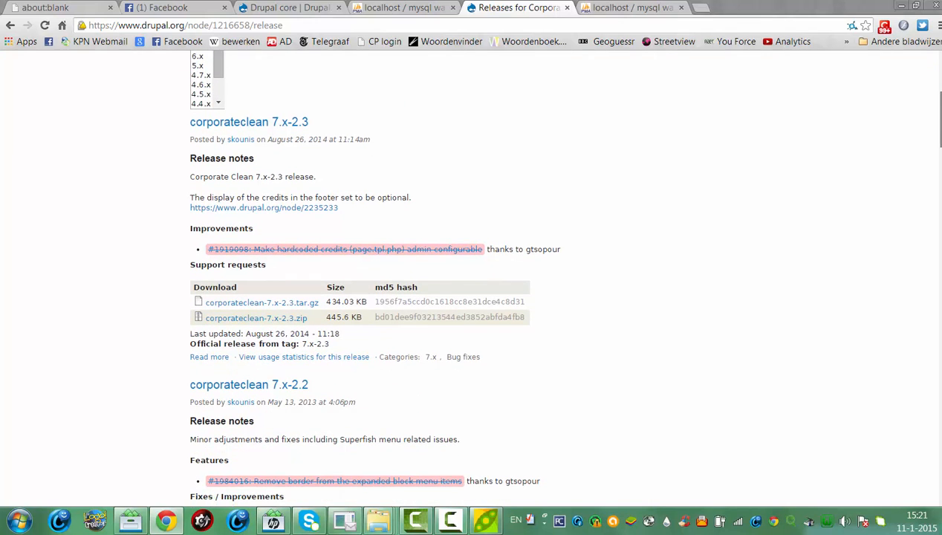
scroll(471, 276, "down", 1)
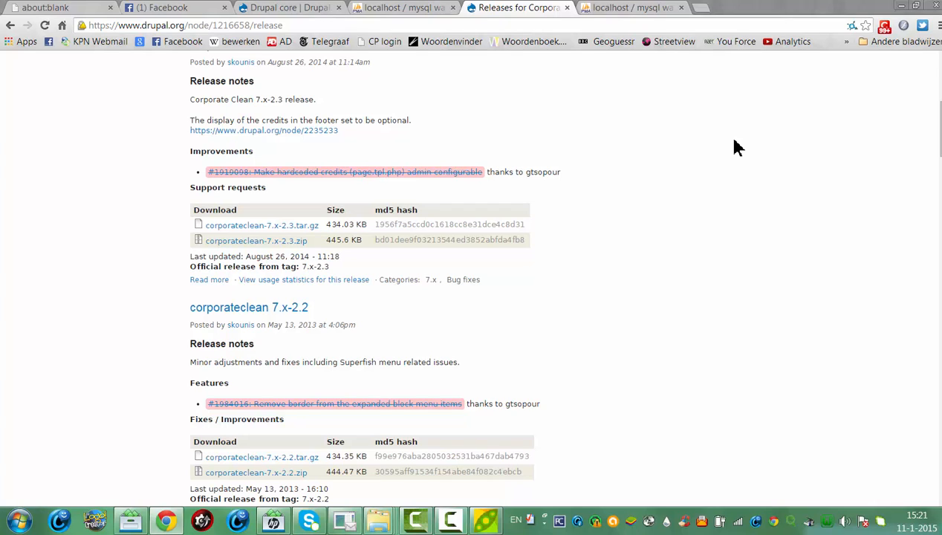
left_click(290, 228)
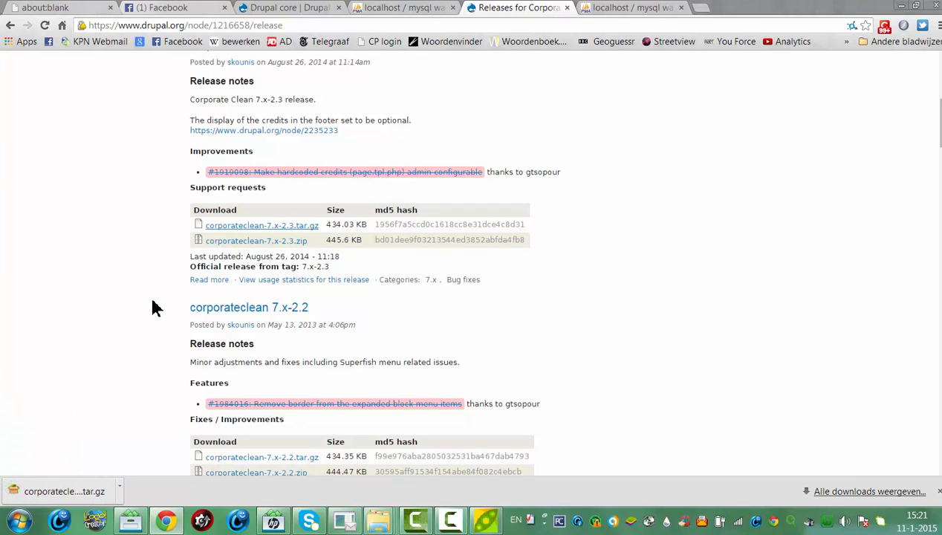
left_click(620, 7)
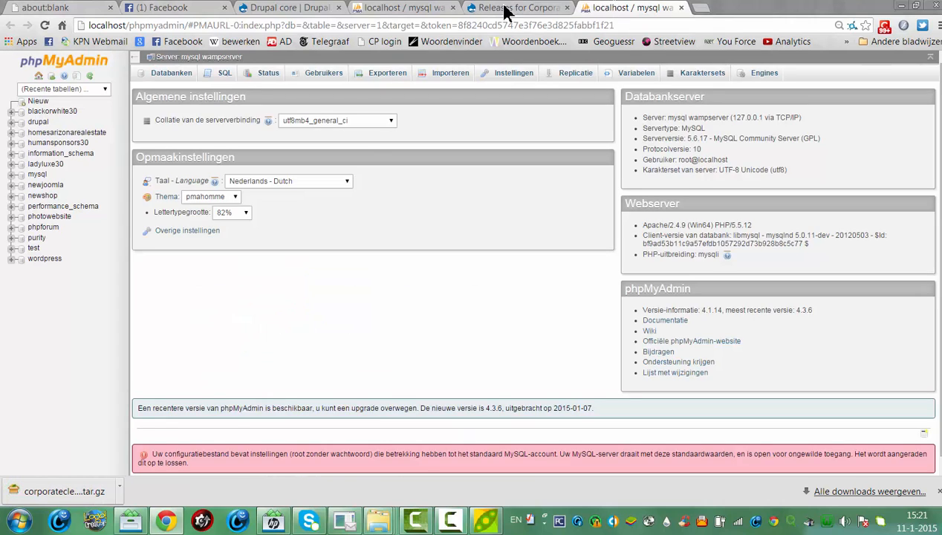
Load localhost/drupal/ in the Releases tab to return to the local site
left_click(393, 7)
left_click(264, 9)
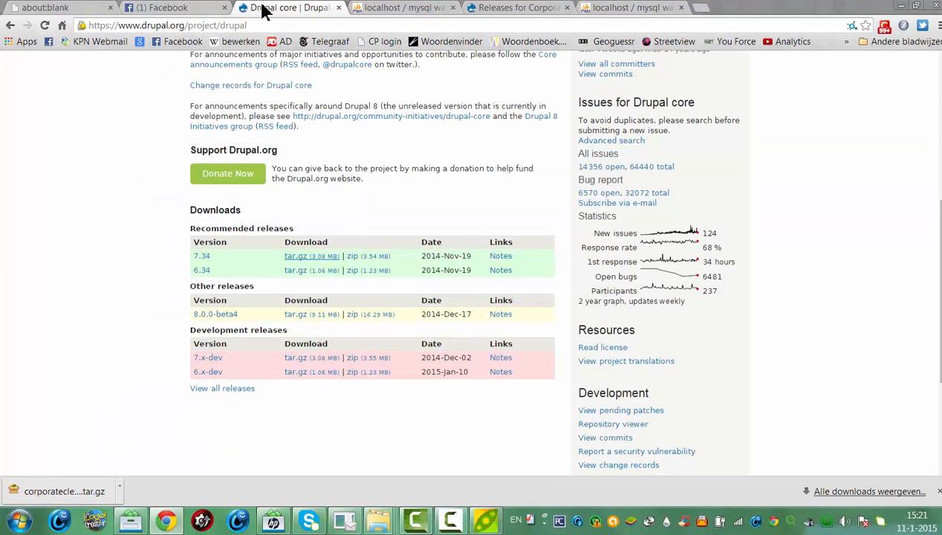
left_click(487, 8)
left_click(467, 26)
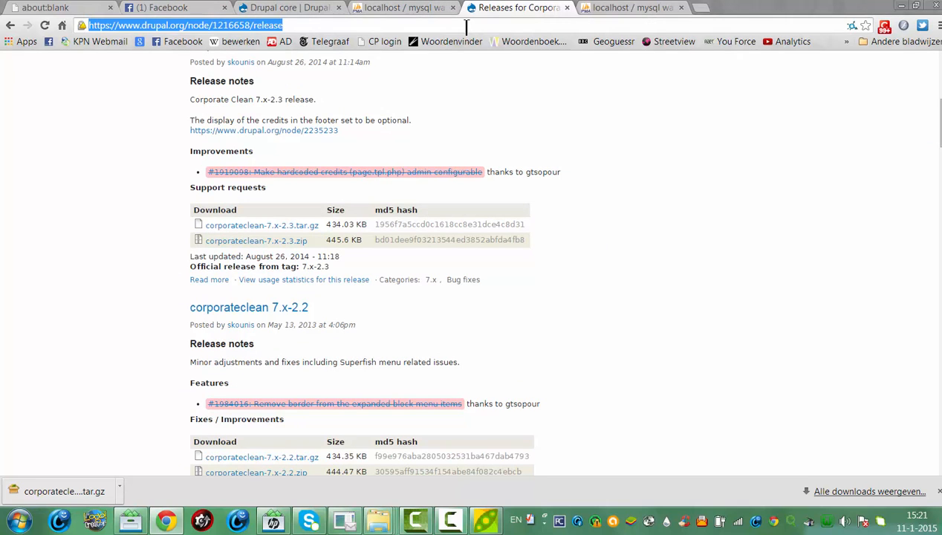
type("lo")
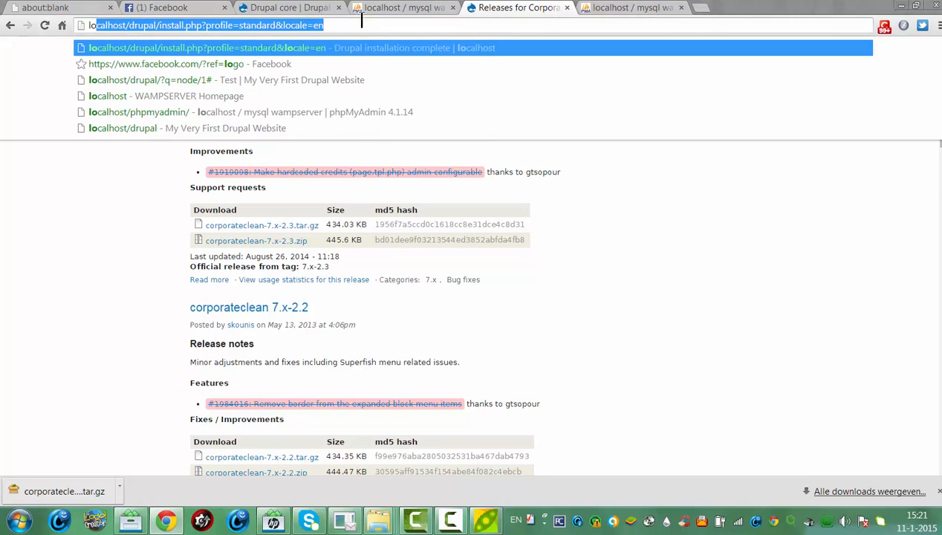
type("calhost/")
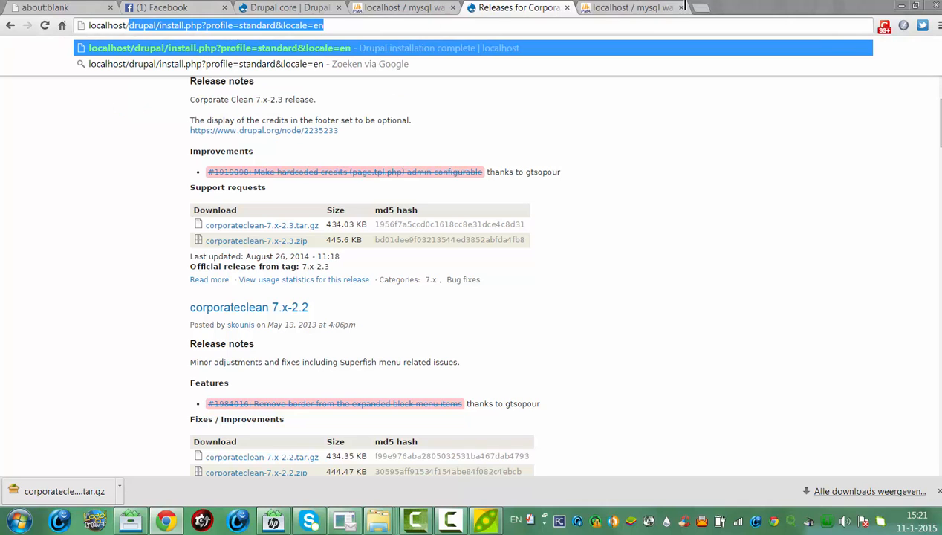
type("drupal/")
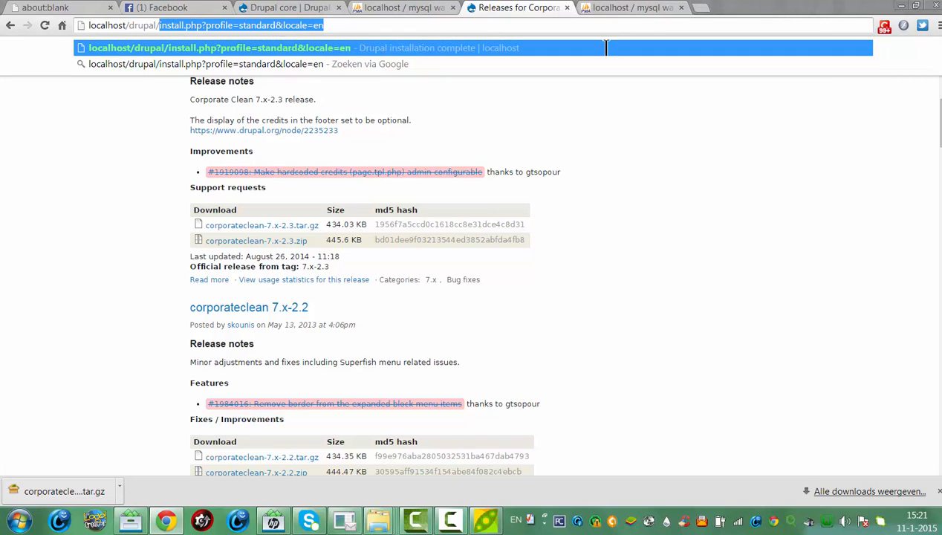
key("Return")
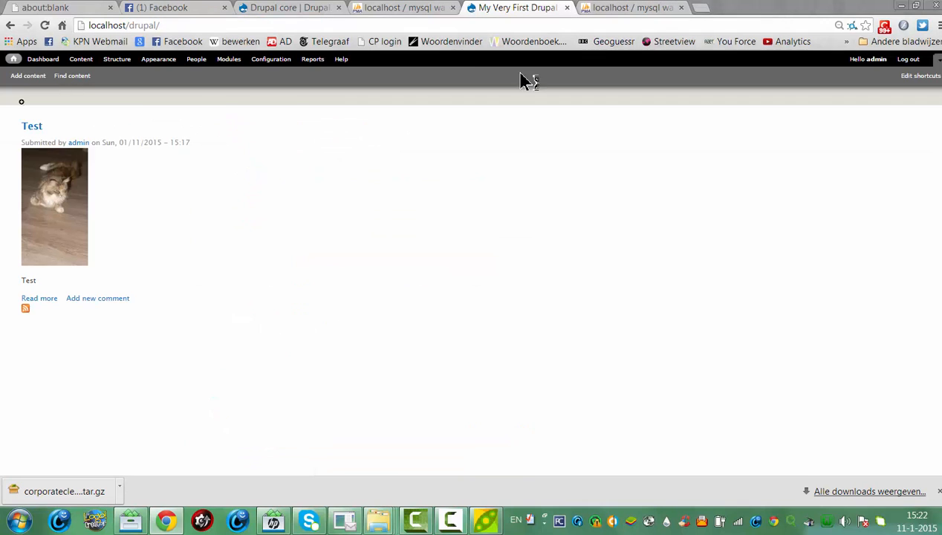
Go to Appearance and open the Install new theme form
left_click(157, 59)
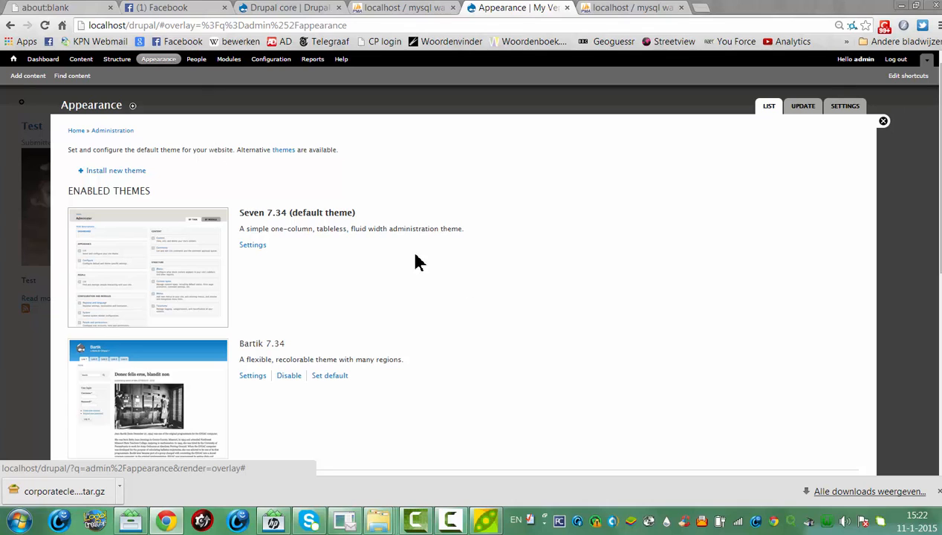
left_click(123, 175)
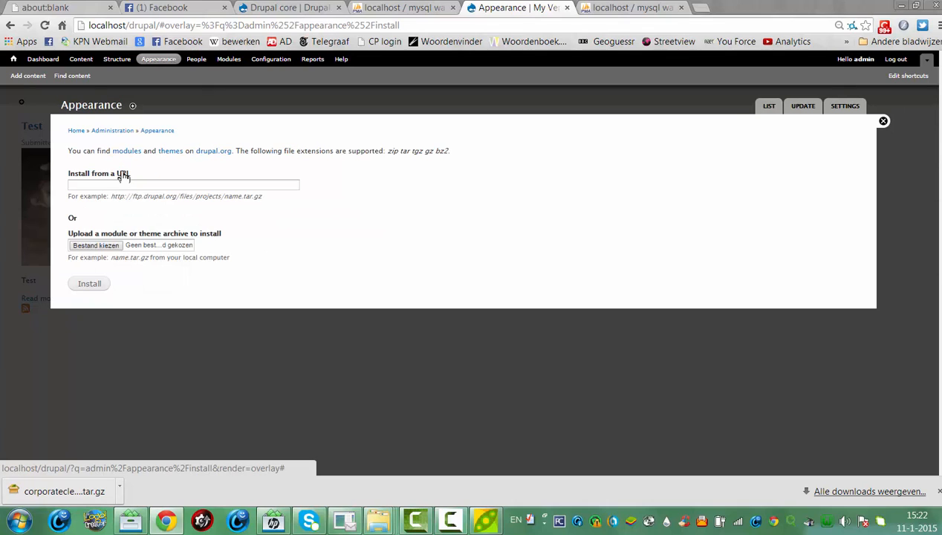
Choose corporateclean-7.x-2.3.tar from the user's Downloads folder as the upload archive
left_click(100, 247)
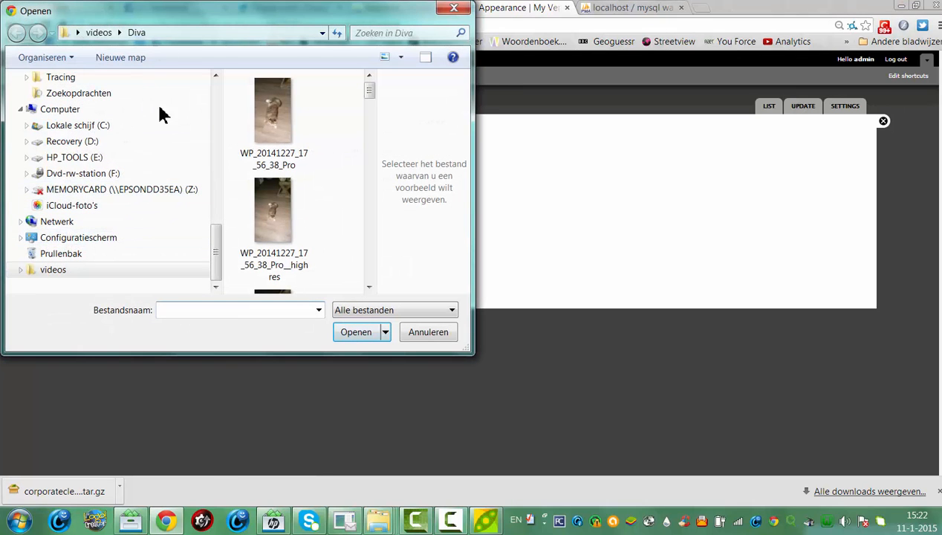
left_click(115, 125)
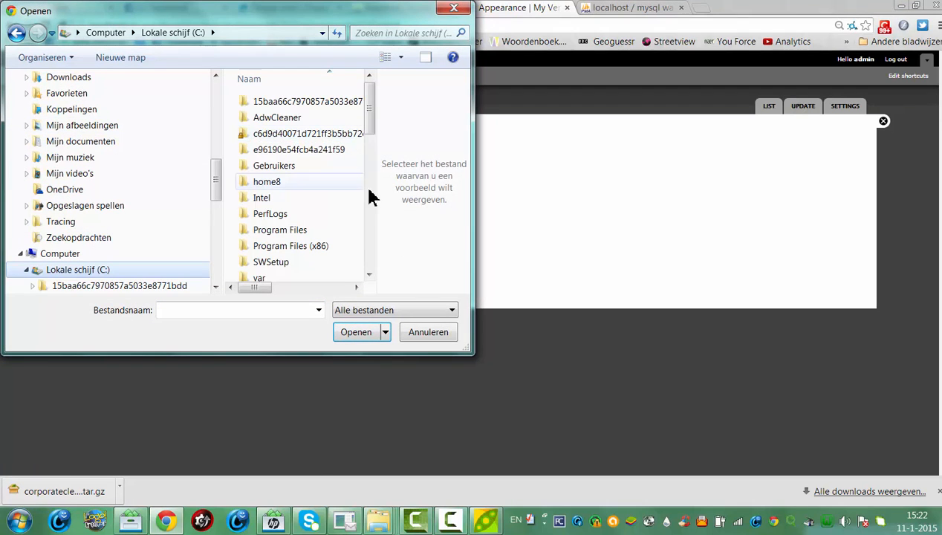
mouse_move(370, 115)
left_mouse_down()
mouse_move(379, 162)
mouse_move(372, 133)
left_mouse_up()
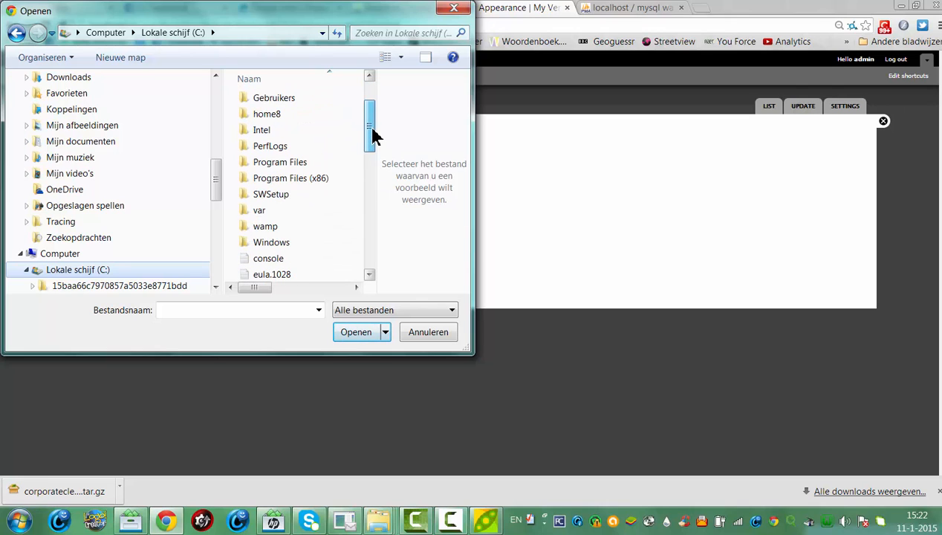
double_click(289, 99)
left_click(288, 136)
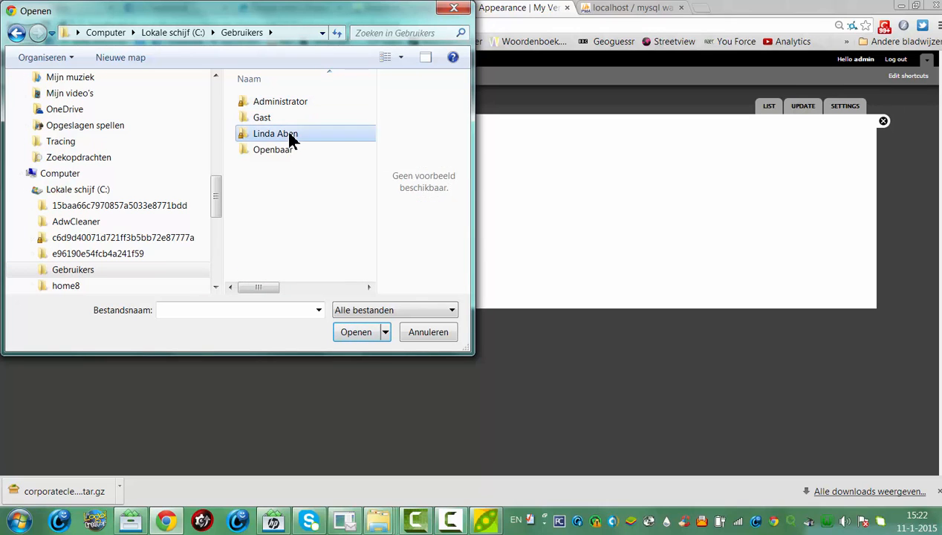
double_click(290, 135)
double_click(262, 214)
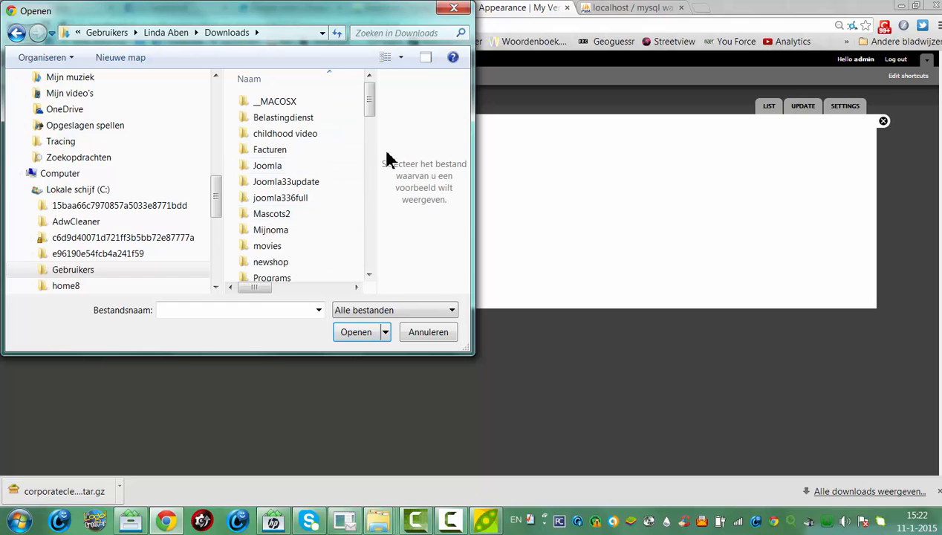
left_click_drag(372, 105, 377, 165)
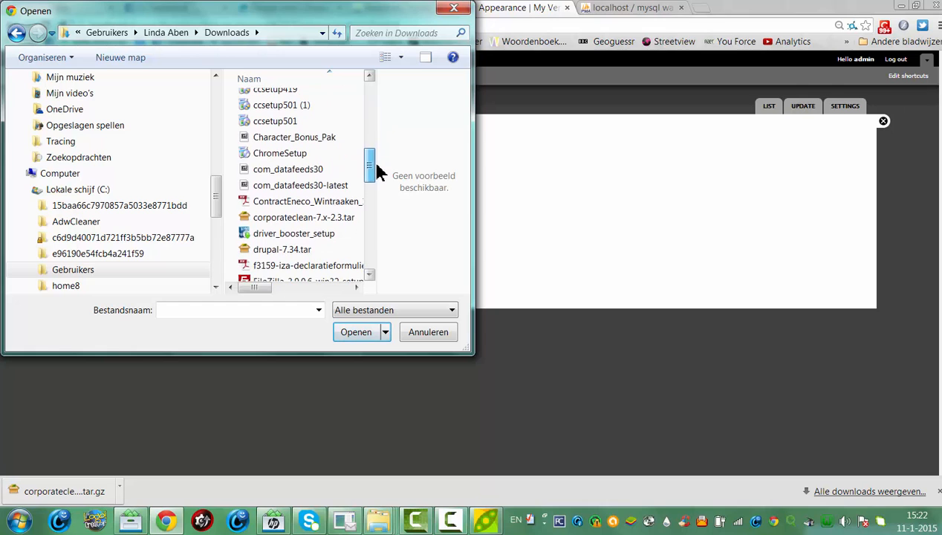
left_click(316, 219)
left_click(363, 333)
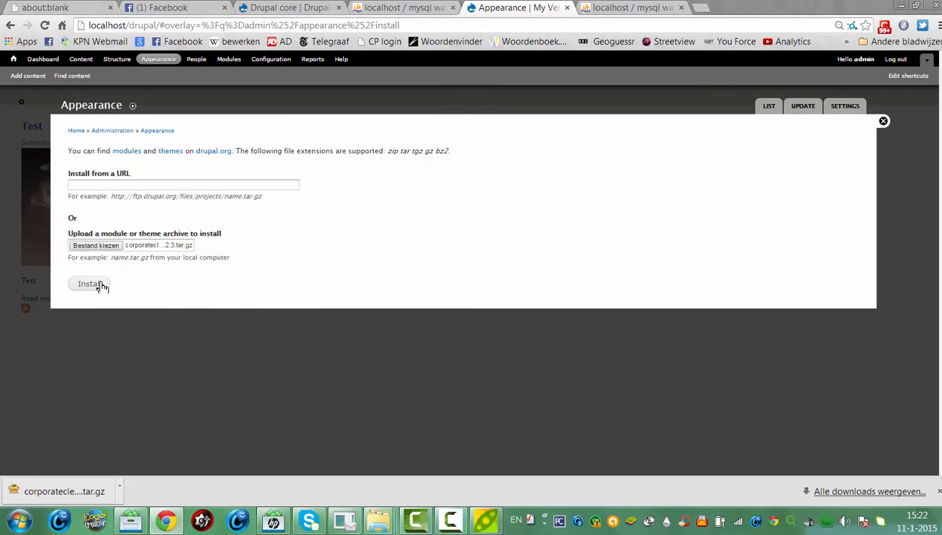
Install the Corporate Clean archive and continue to enable newly added themes
left_click(97, 283)
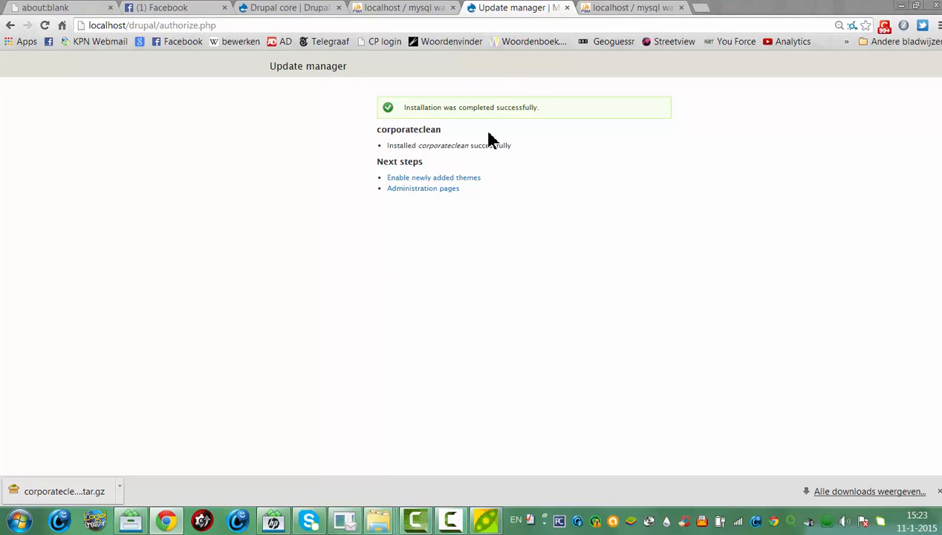
left_click(455, 178)
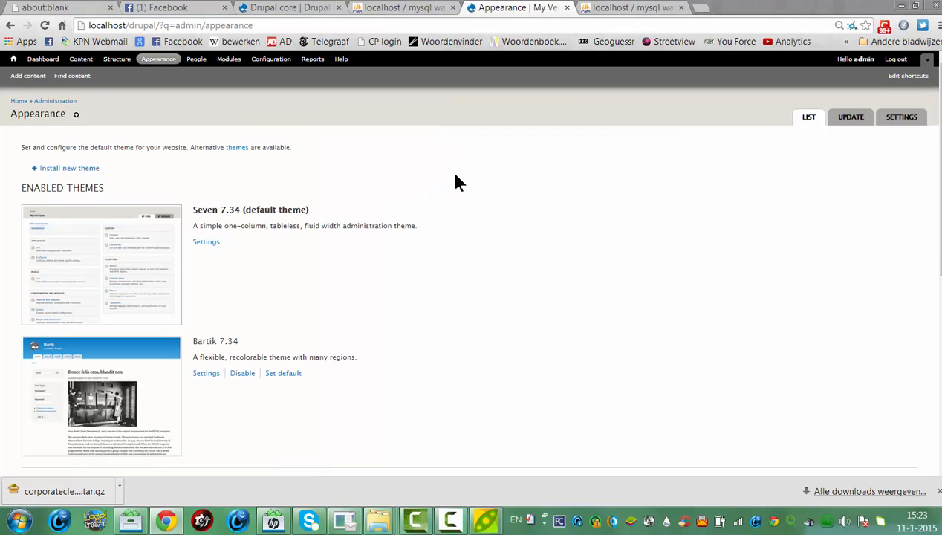
Enable CorporateClean 7.x-2.3 under Disabled Themes and set it as the default theme
scroll(836, 206, "down", 3)
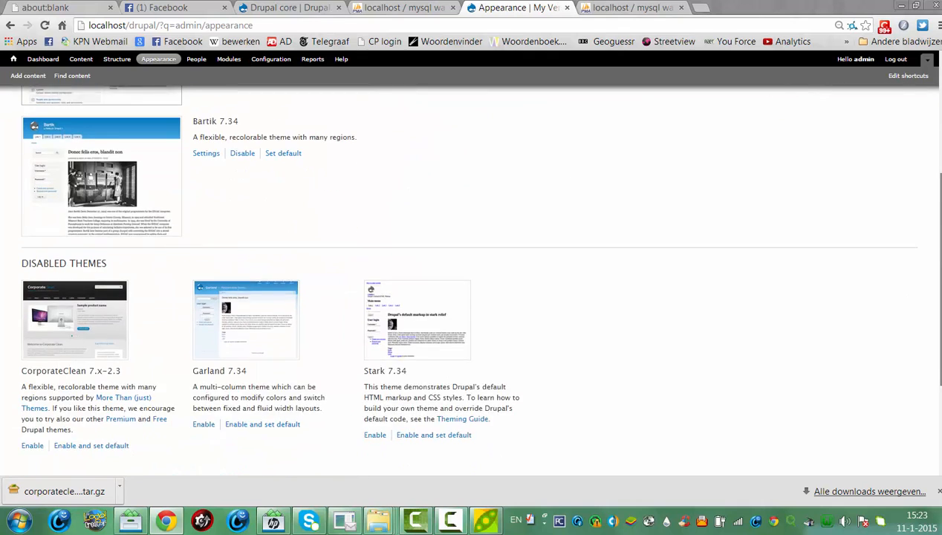
scroll(465, 278, "down", 1)
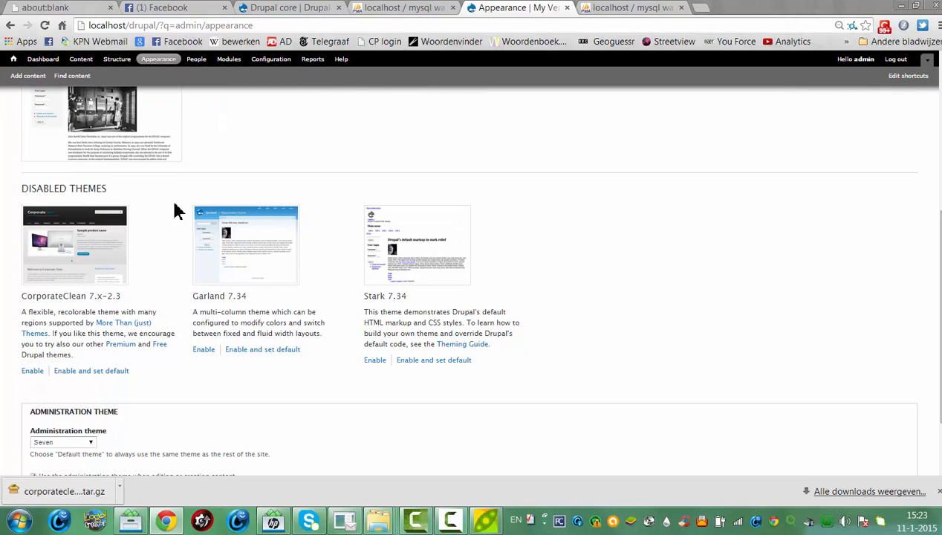
left_click(32, 373)
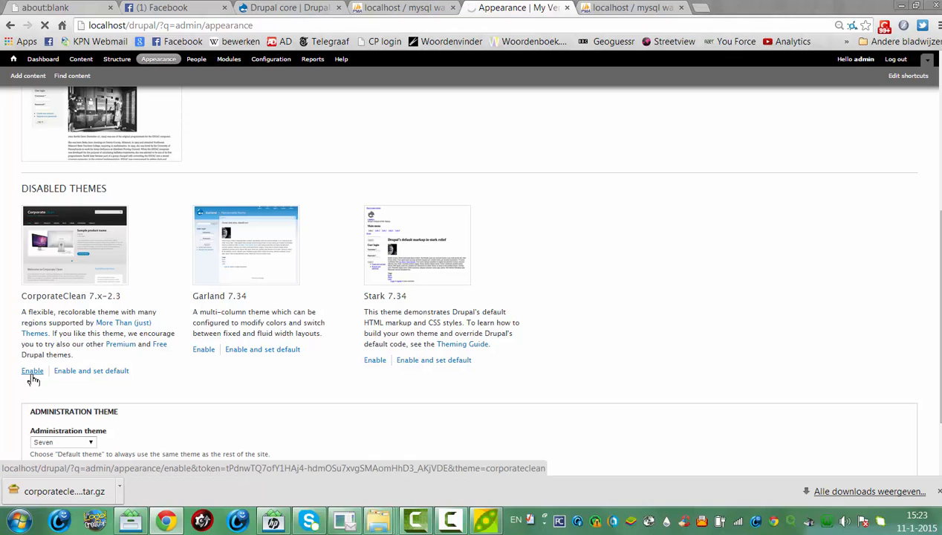
left_click_drag(939, 145, 940, 304)
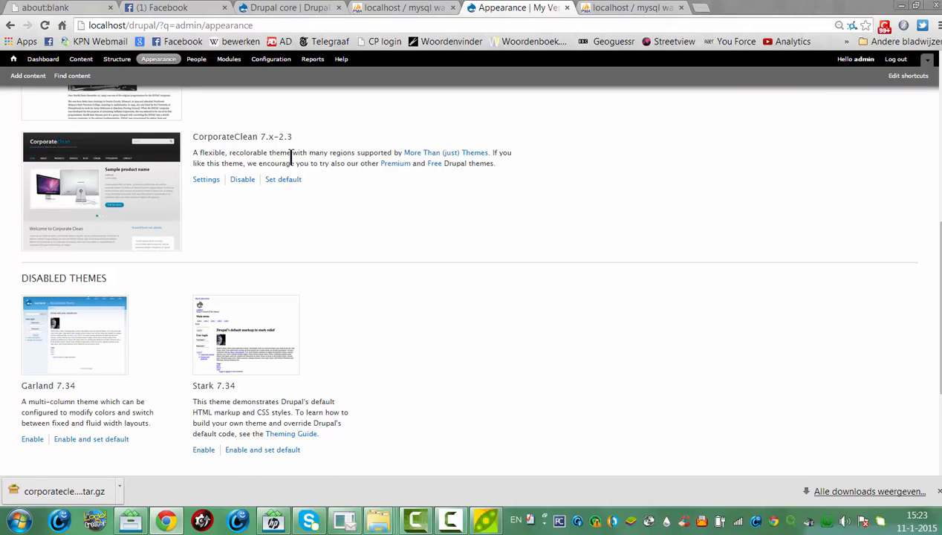
left_click(282, 179)
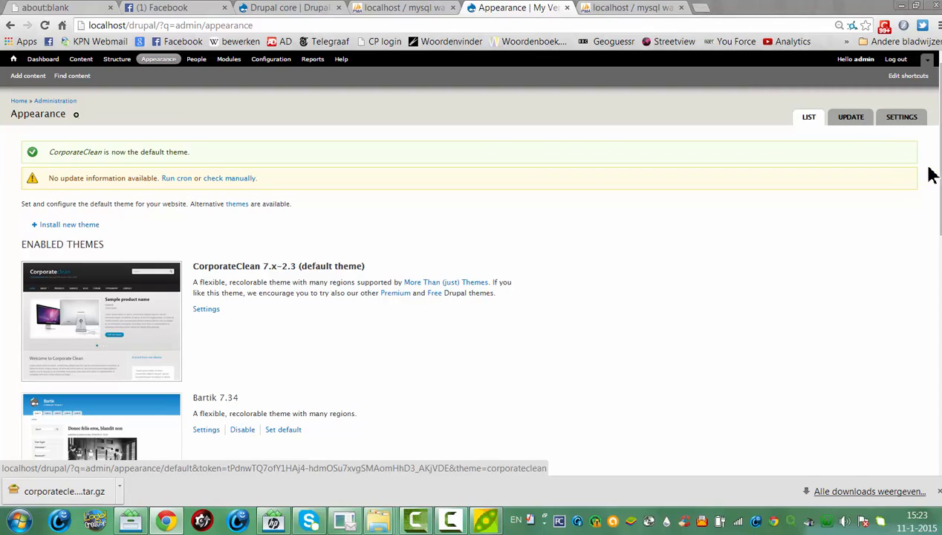
View the front page in CorporateClean, with its slideshow above the Test article
left_click(178, 179)
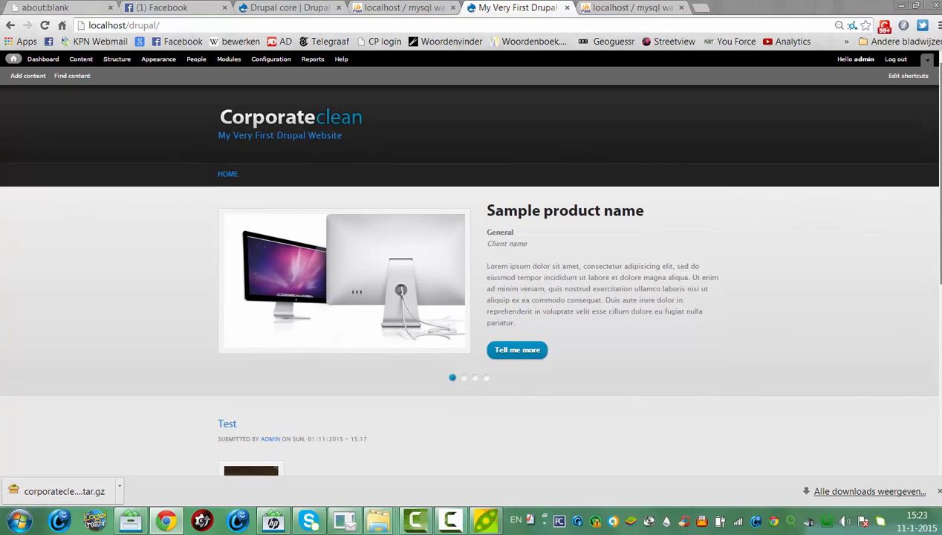
mouse_move(940, 171)
left_mouse_down()
mouse_move(941, 347)
mouse_move(940, 171)
left_mouse_up()
left_click_drag(941, 171, 941, 195)
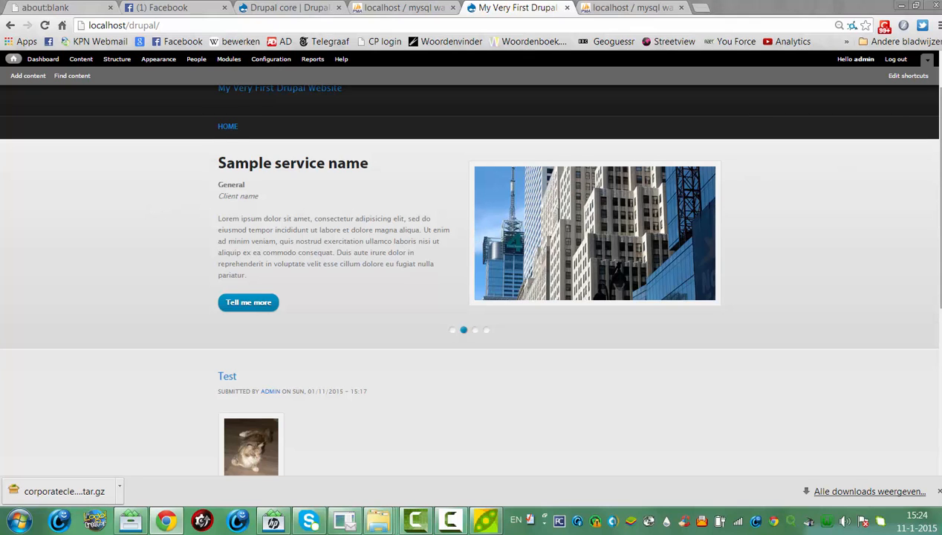
left_click_drag(941, 119, 941, 91)
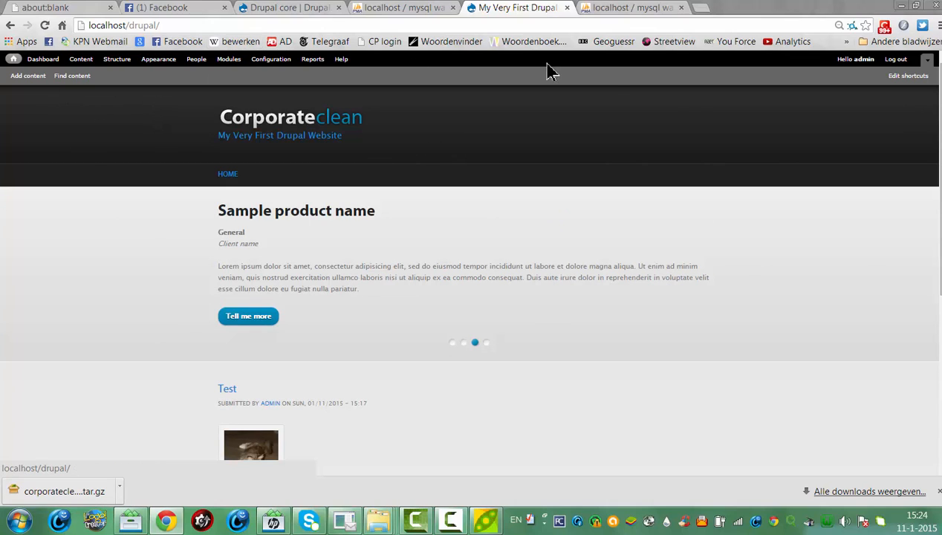
Log out to see the CorporateClean front page as a visitor, then log in again as administrator
left_click(895, 61)
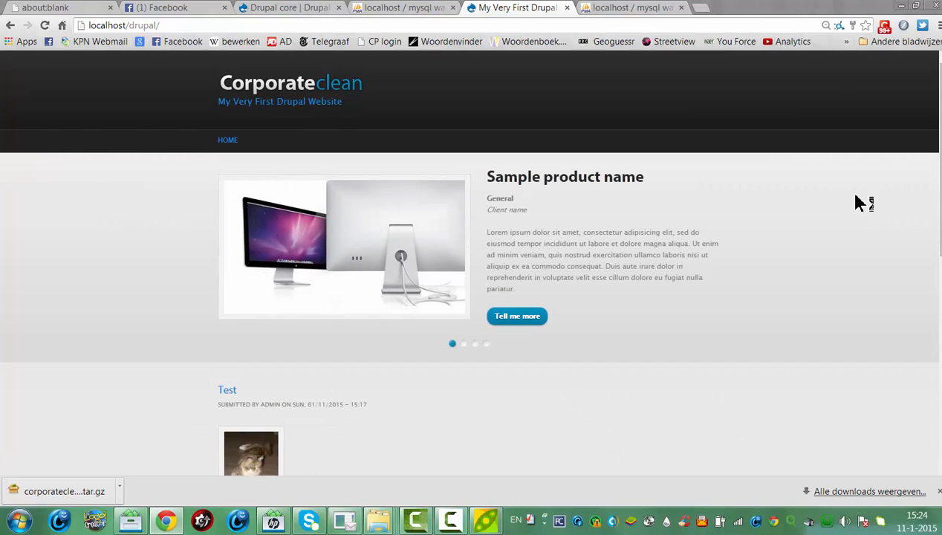
left_click_drag(940, 201, 940, 407)
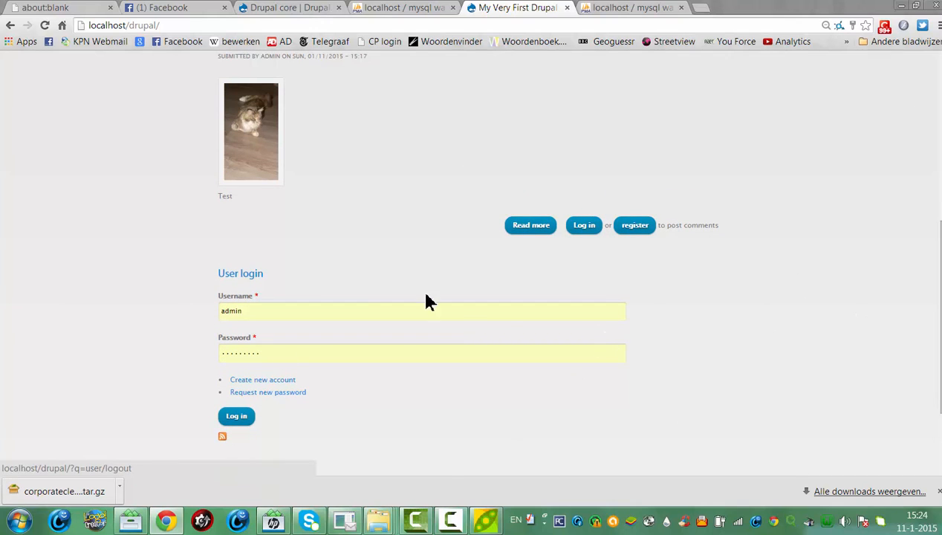
left_click_drag(940, 349, 940, 401)
left_click_drag(940, 293, 938, 90)
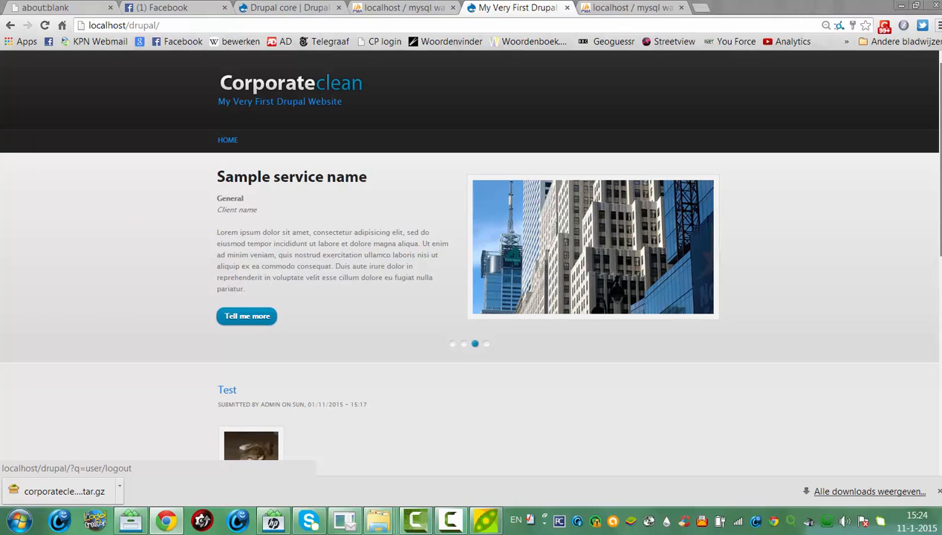
mouse_move(938, 89)
left_mouse_down()
mouse_move(938, 155)
mouse_move(939, 90)
left_mouse_up()
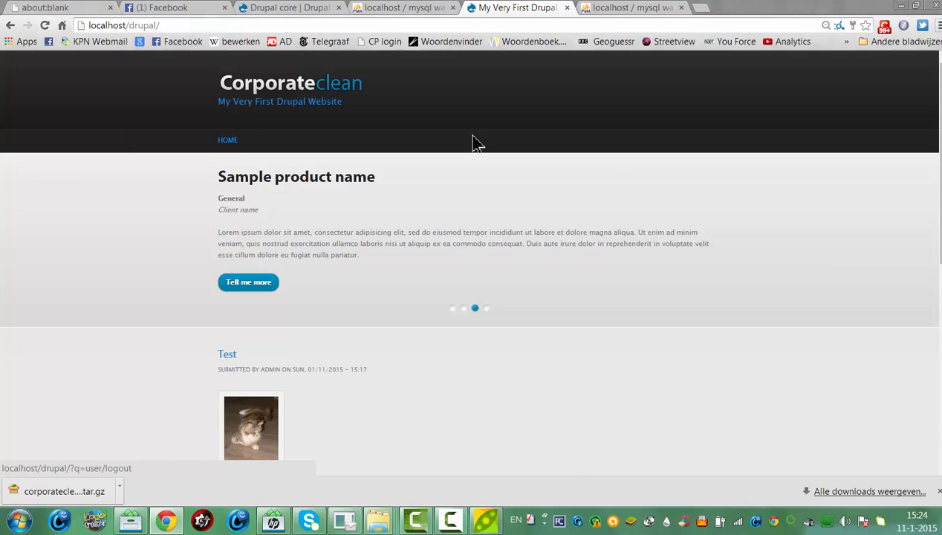
left_click_drag(938, 156, 938, 353)
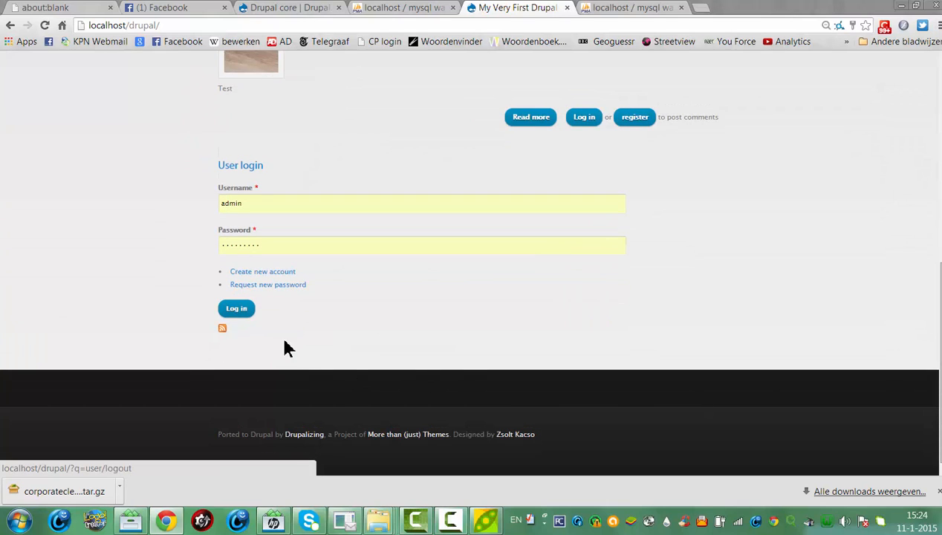
left_click(244, 318)
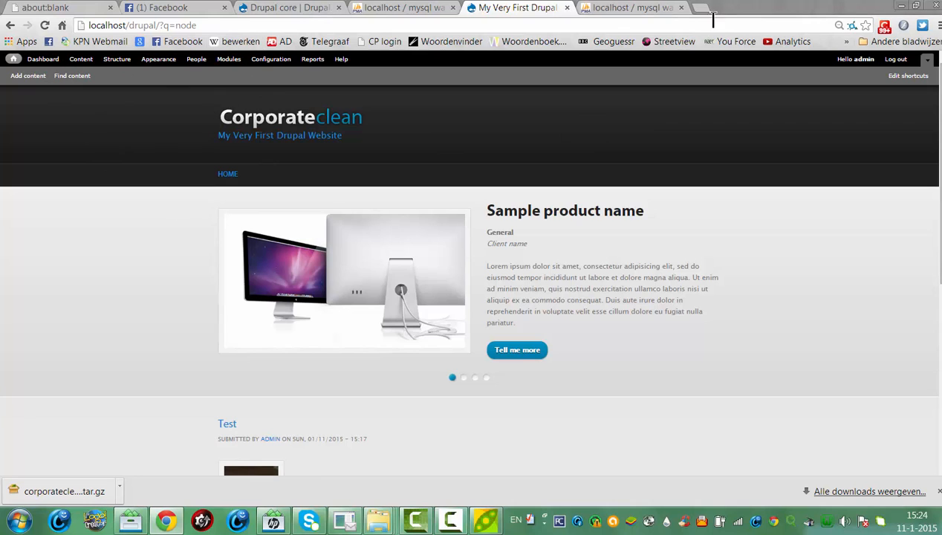
scroll(925, 112, "down", 1)
scroll(925, 111, "up", 1)
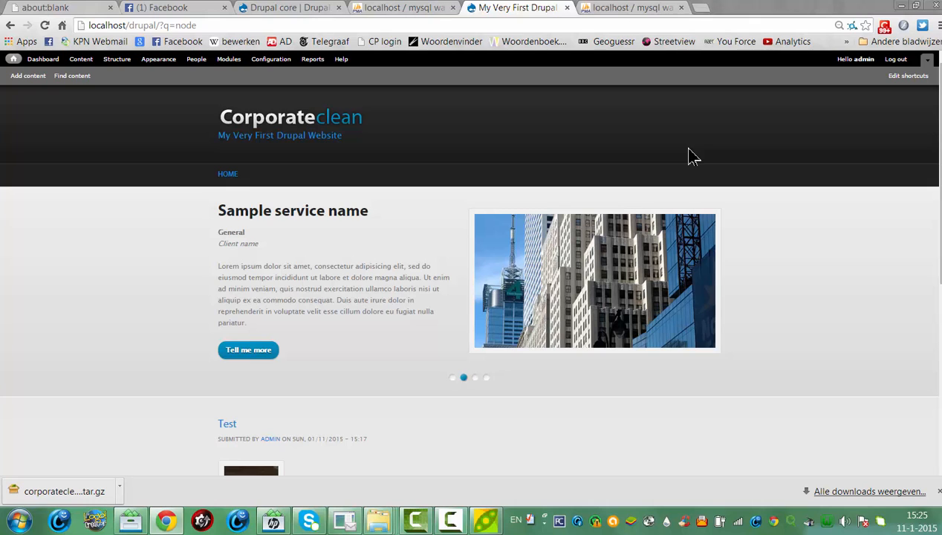
left_click(450, 520)
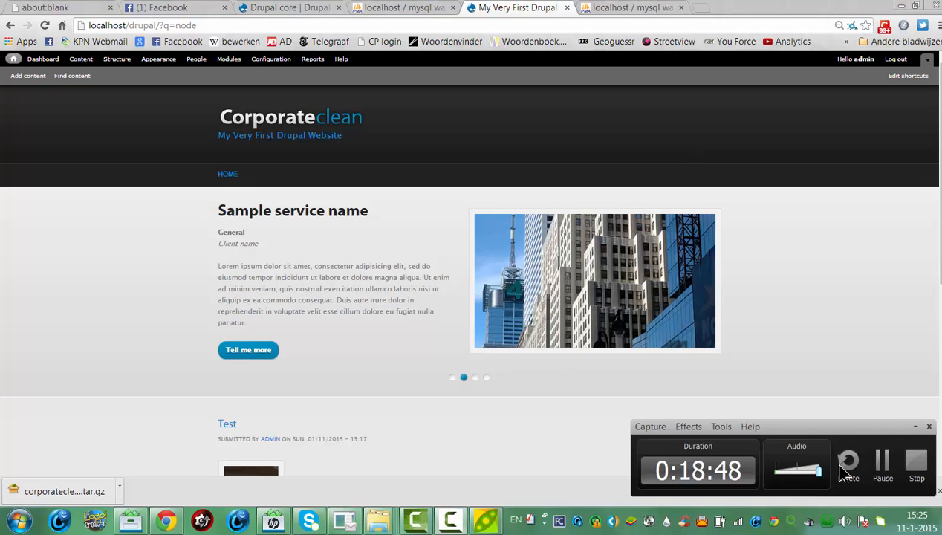